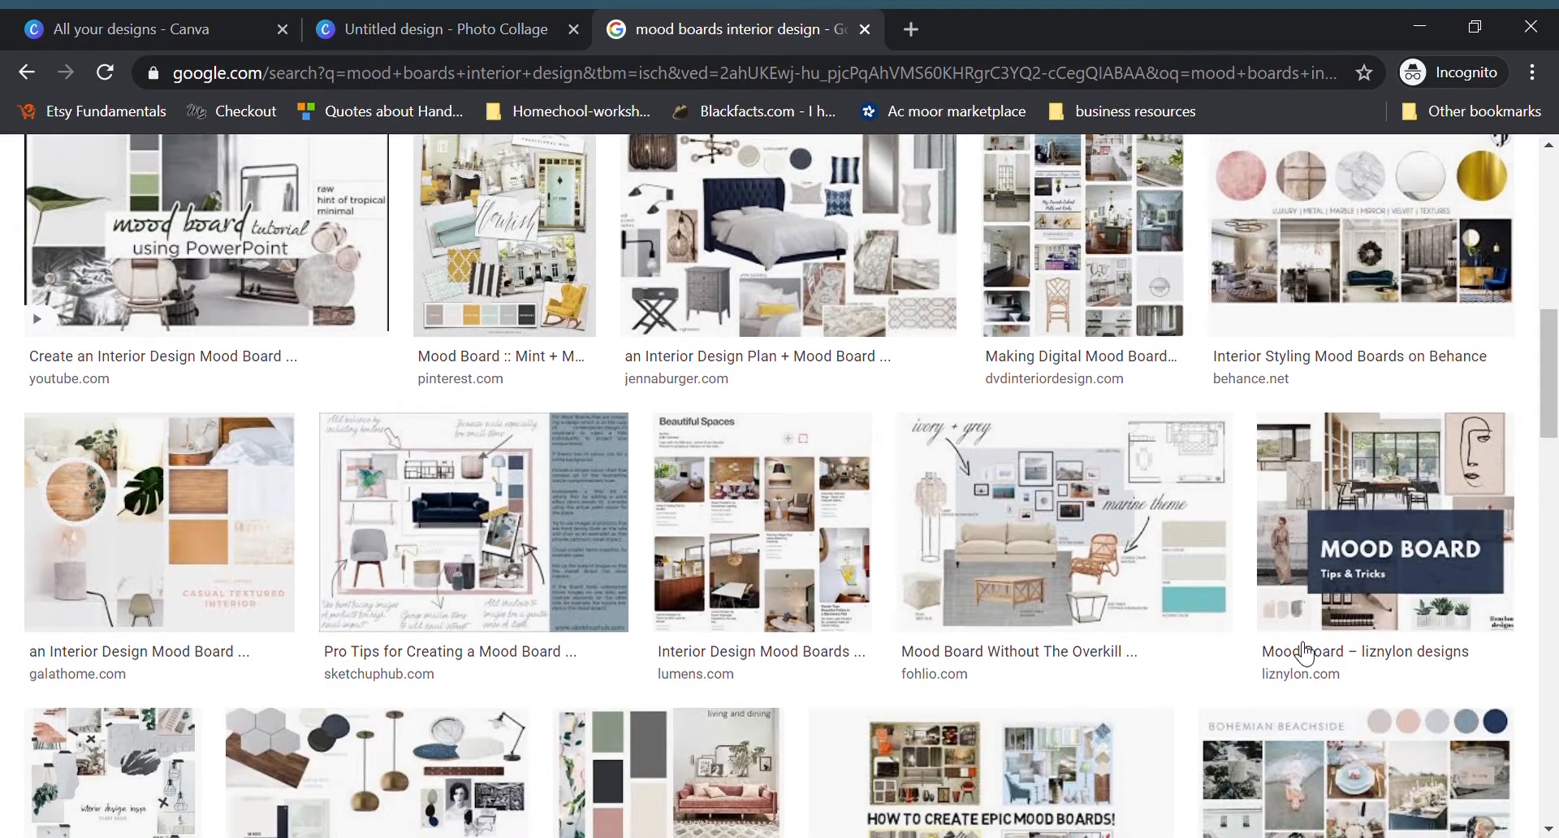
# Step: Browse the image results for interior design mood boards as examples
pyautogui.scroll(-3, 1304, 652)
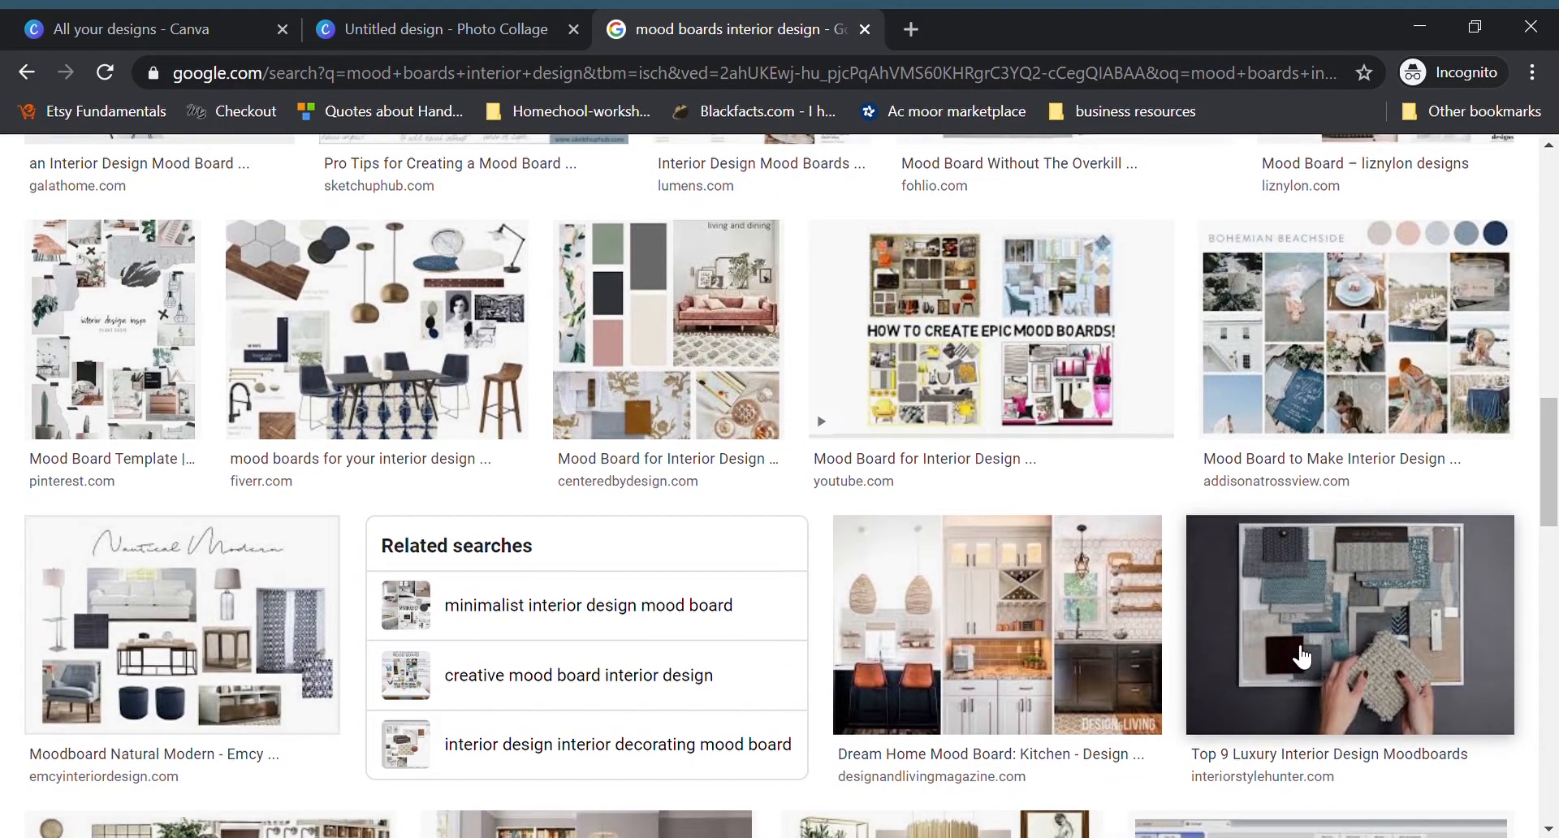
pyautogui.scroll(-5, 1301, 656)
pyautogui.scroll(-2, 1296, 664)
pyautogui.scroll(-3, 1295, 666)
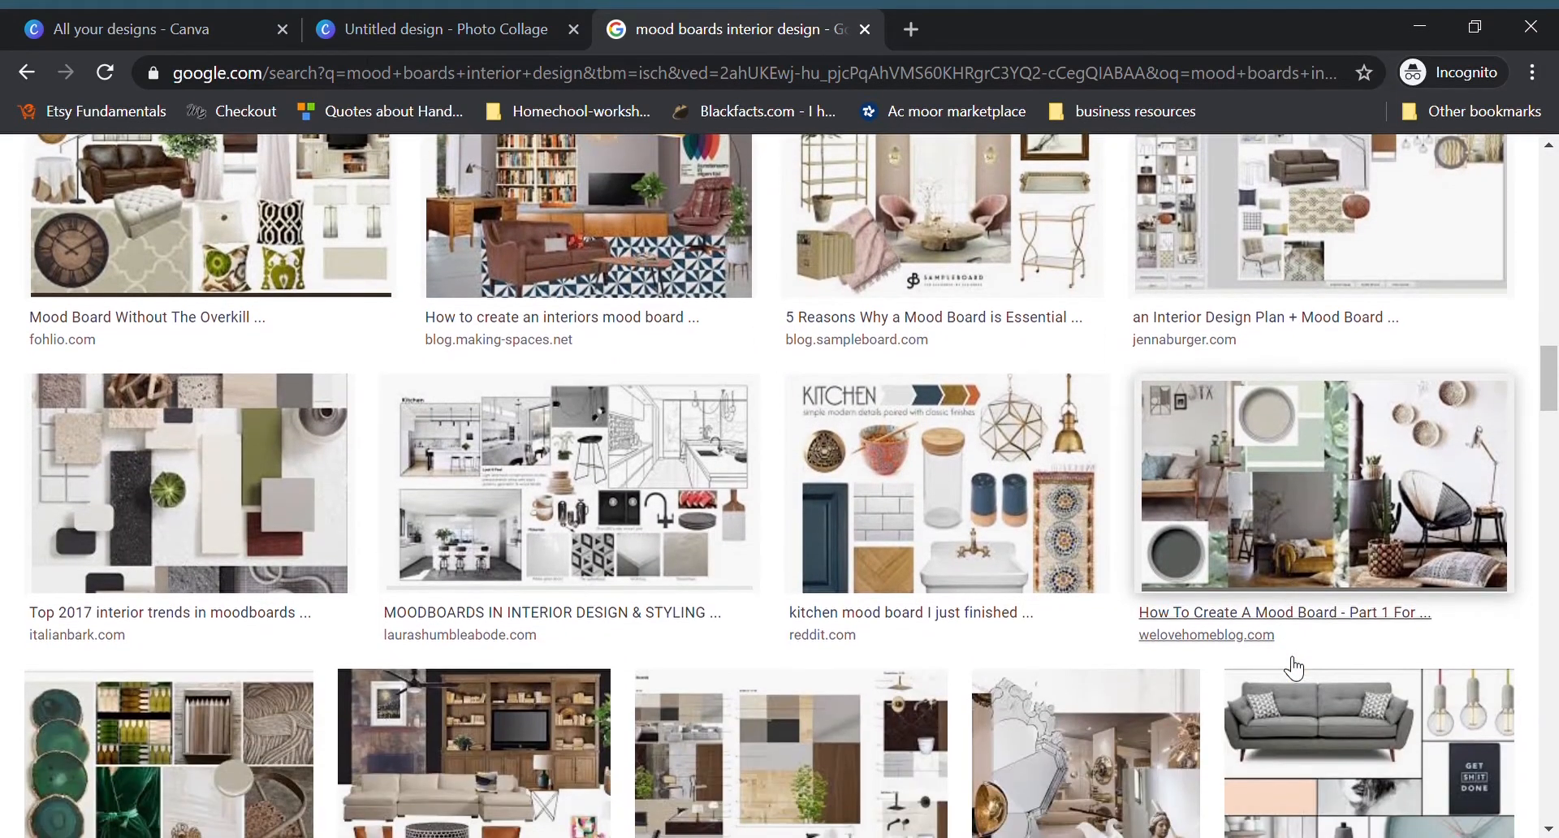
pyautogui.scroll(-1, 1294, 668)
pyautogui.scroll(-3, 1294, 668)
pyautogui.scroll(-2, 1294, 668)
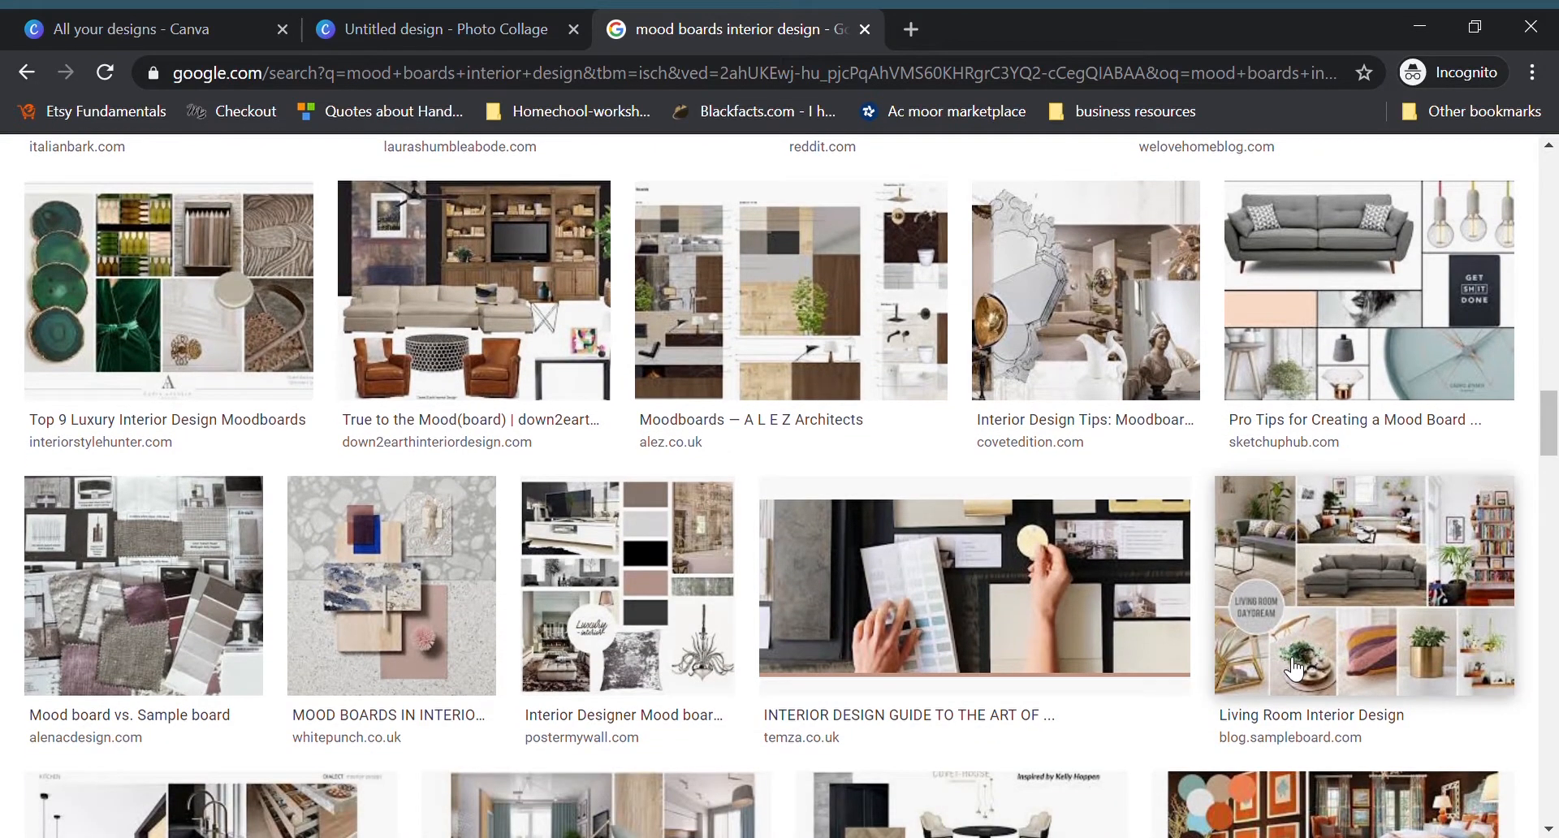
pyautogui.scroll(-3, 1320, 451)
pyautogui.scroll(-5, 1330, 467)
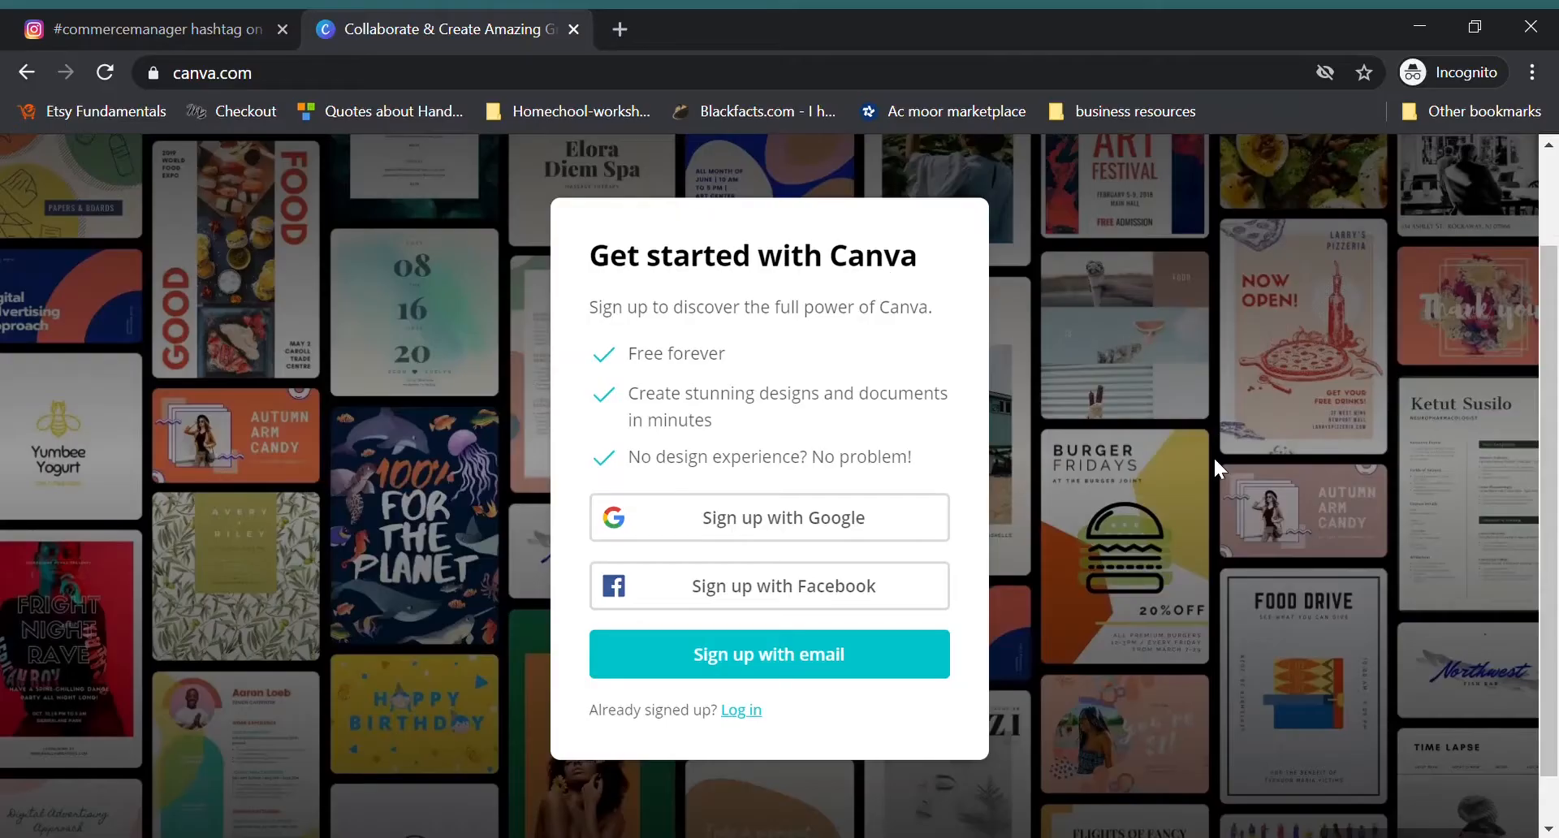
# Step: Start signing up for Canva by email and fill in the account holder's name and e-mail address
pyautogui.scroll(-1, 1163, 470)
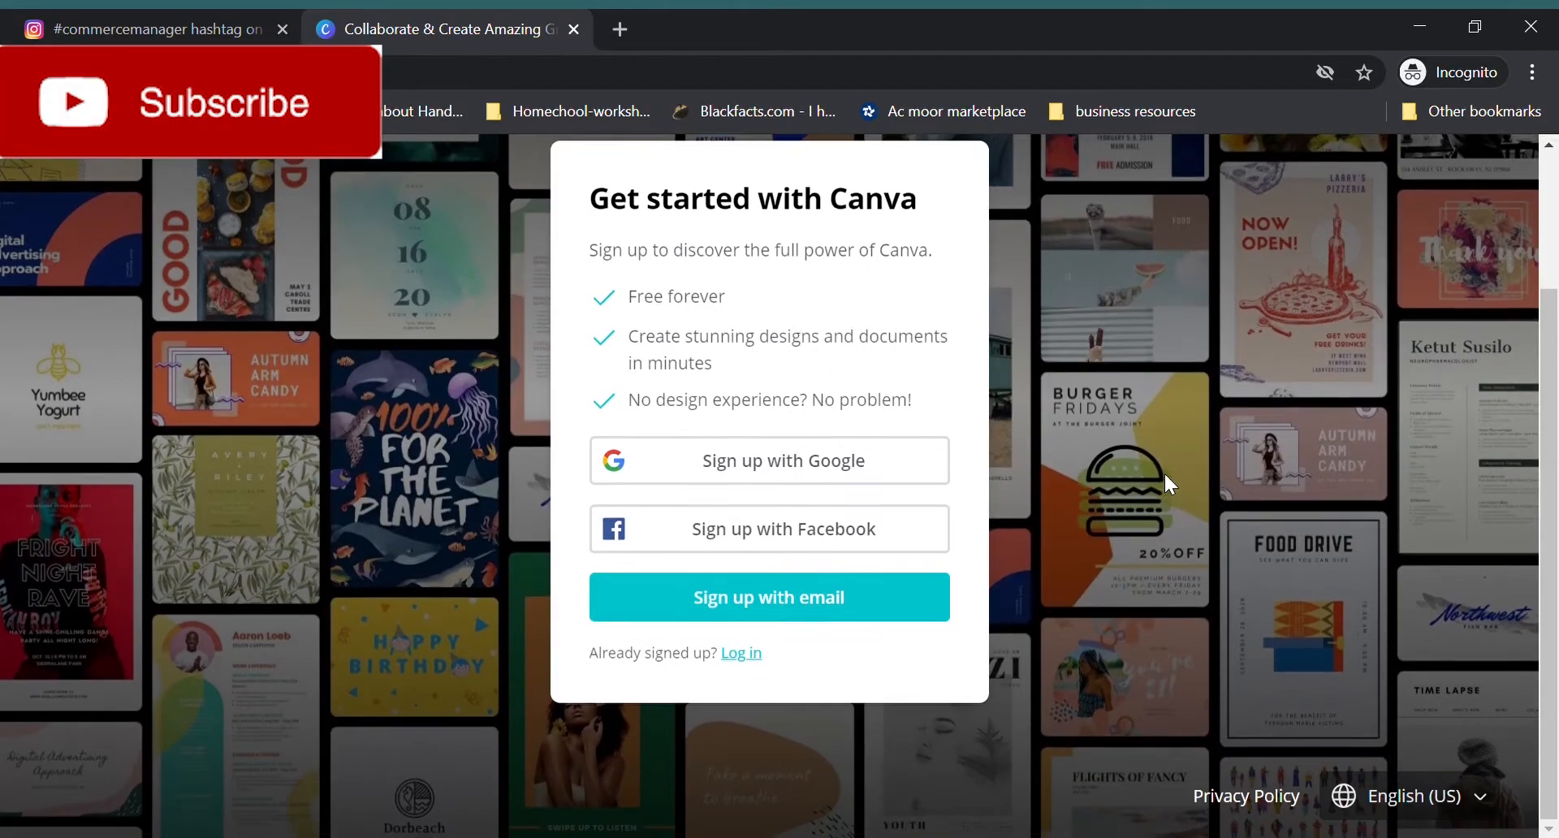
pyautogui.click(755, 598)
pyautogui.press('Tab')
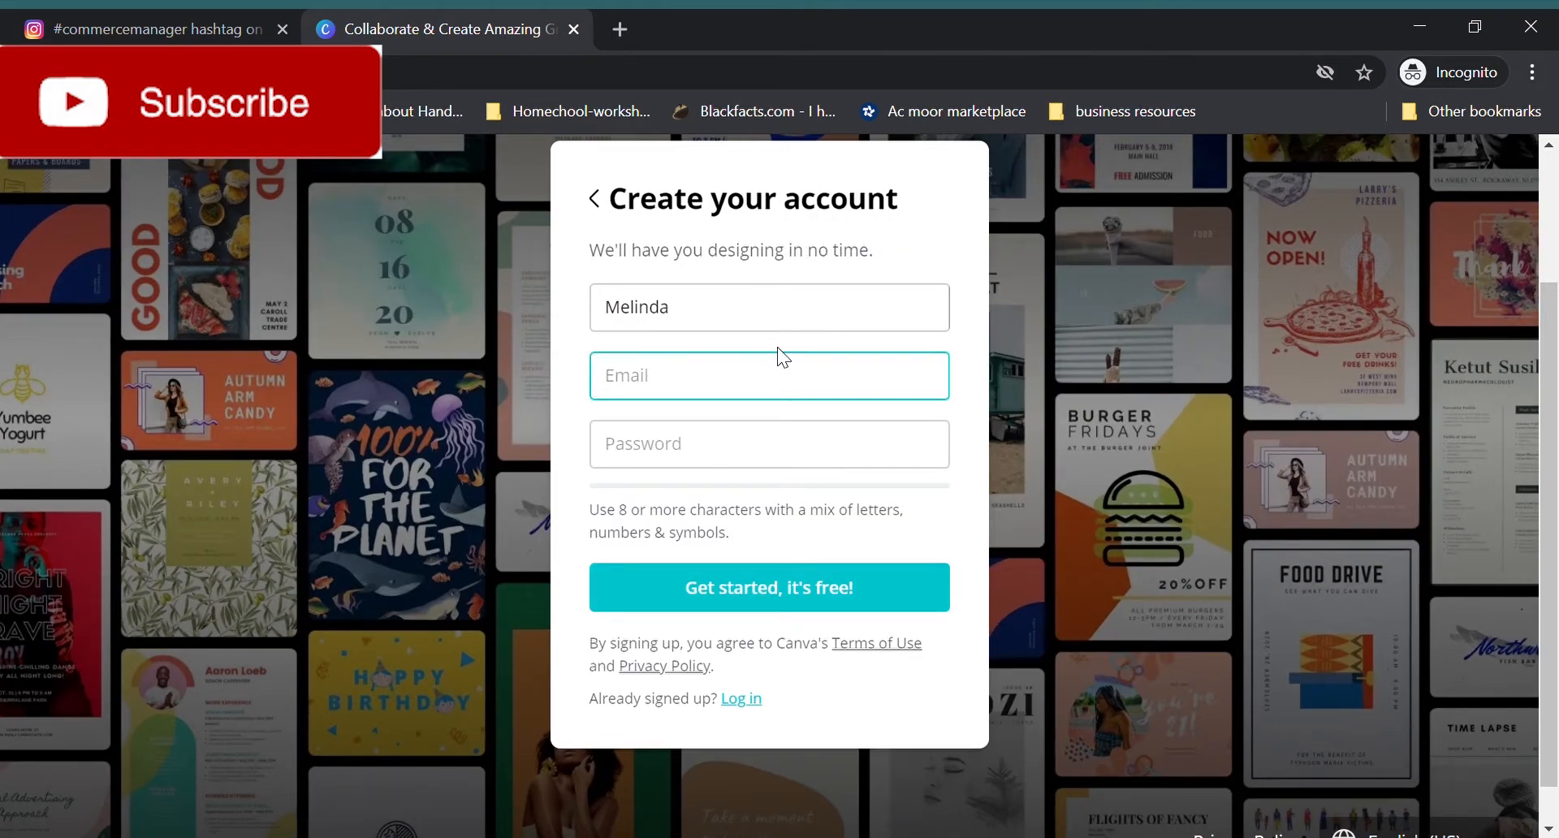
pyautogui.press('BackSpace')
pyautogui.press('BackSpace')
pyautogui.press('BackSpace')
pyautogui.press('BackSpace')
pyautogui.press('BackSpace')
pyautogui.press('BackSpace')
pyautogui.press('BackSpace')
pyautogui.press('BackSpace')
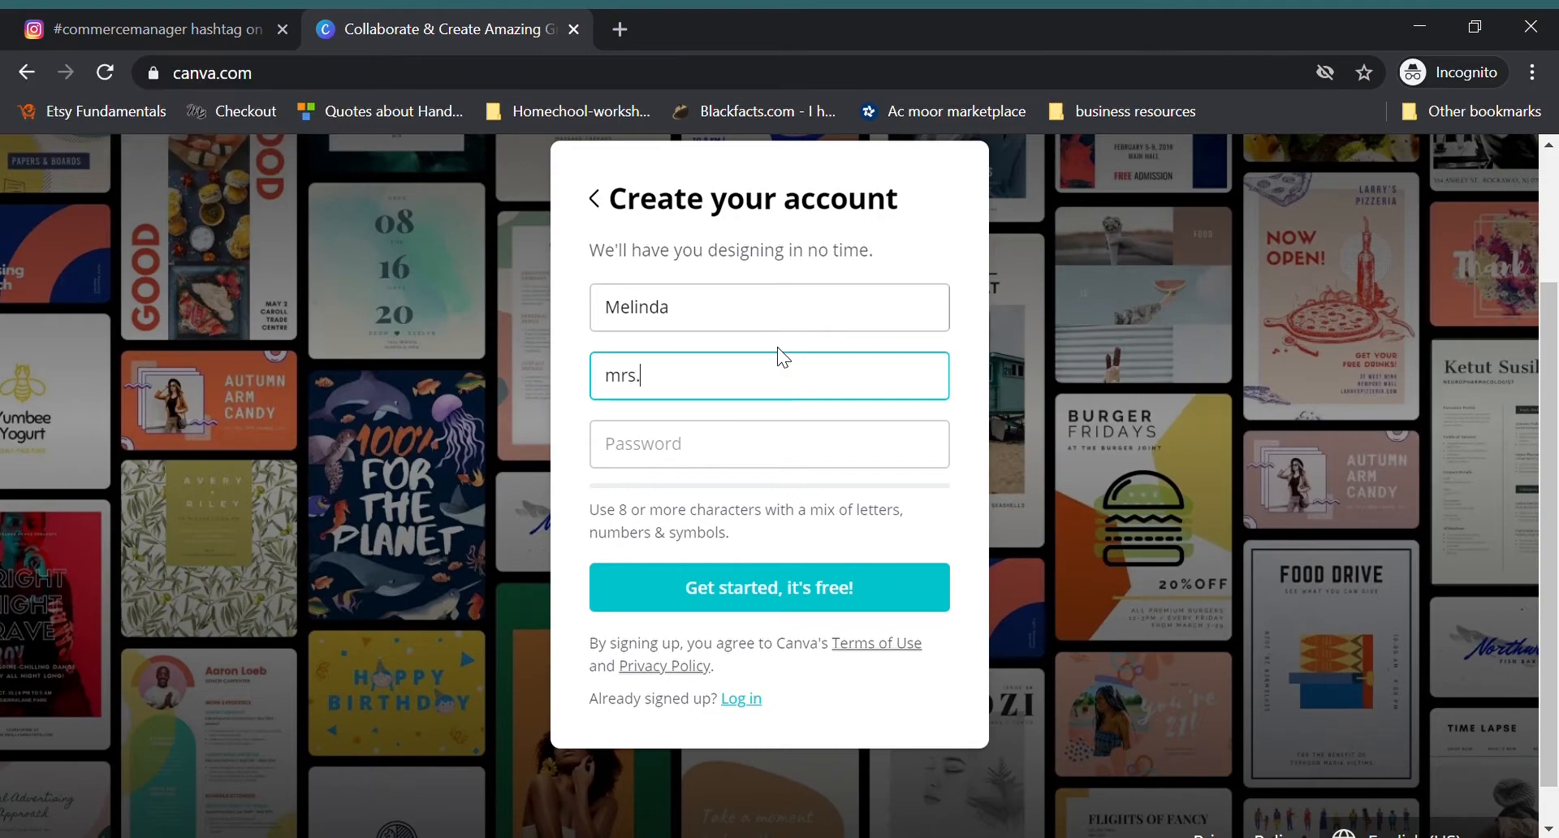
# Step: Enter an account password that meets the strength requirement and submit the sign-up form
pyautogui.click(722, 459)
pyautogui.write('••••••••••••')
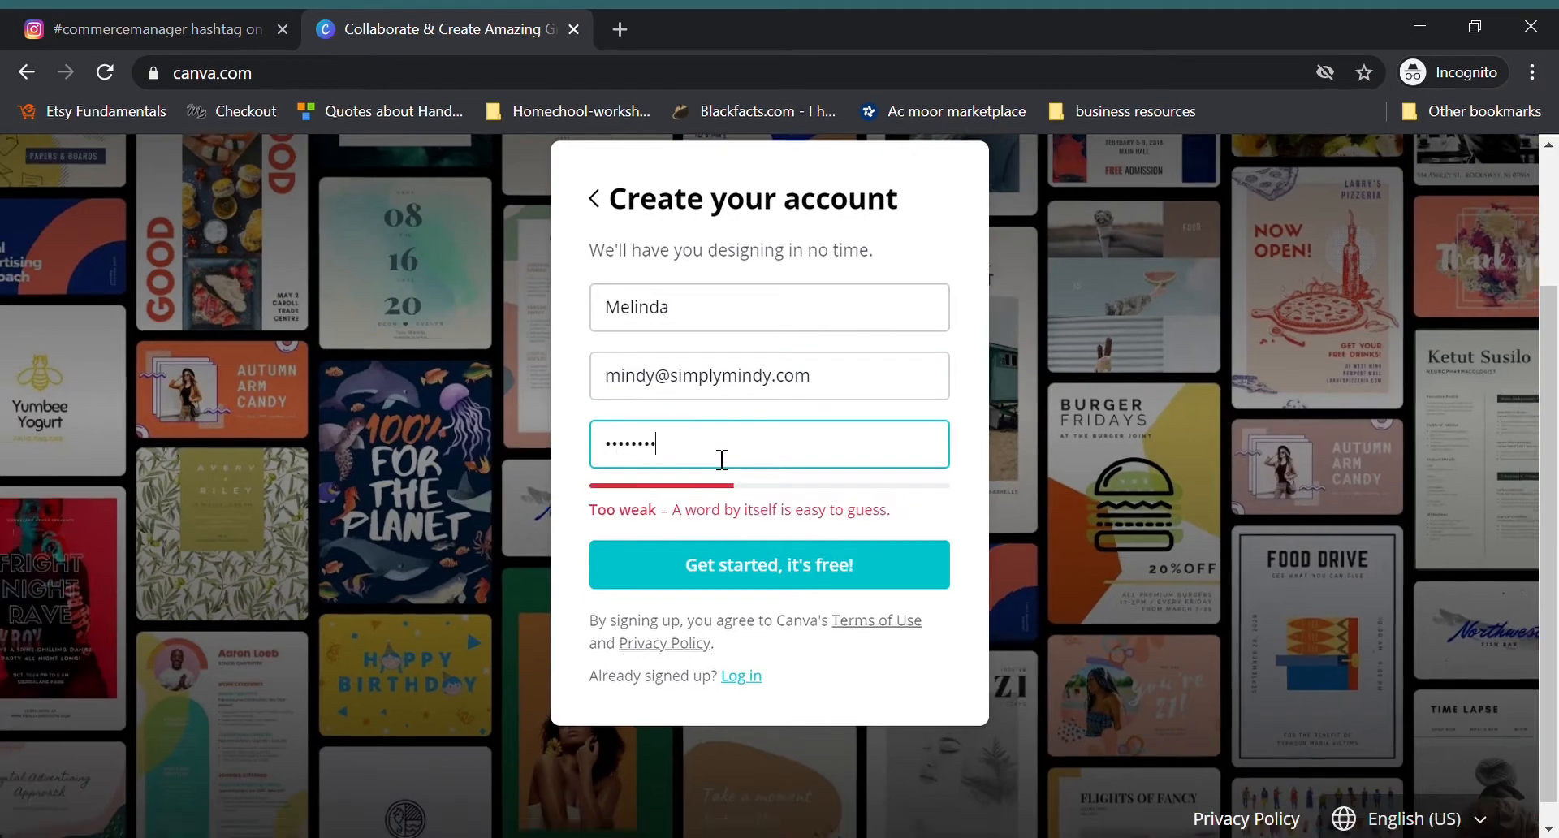
pyautogui.moveTo(712, 455); pyautogui.dragTo(649, 457)
pyautogui.write('••••••••')
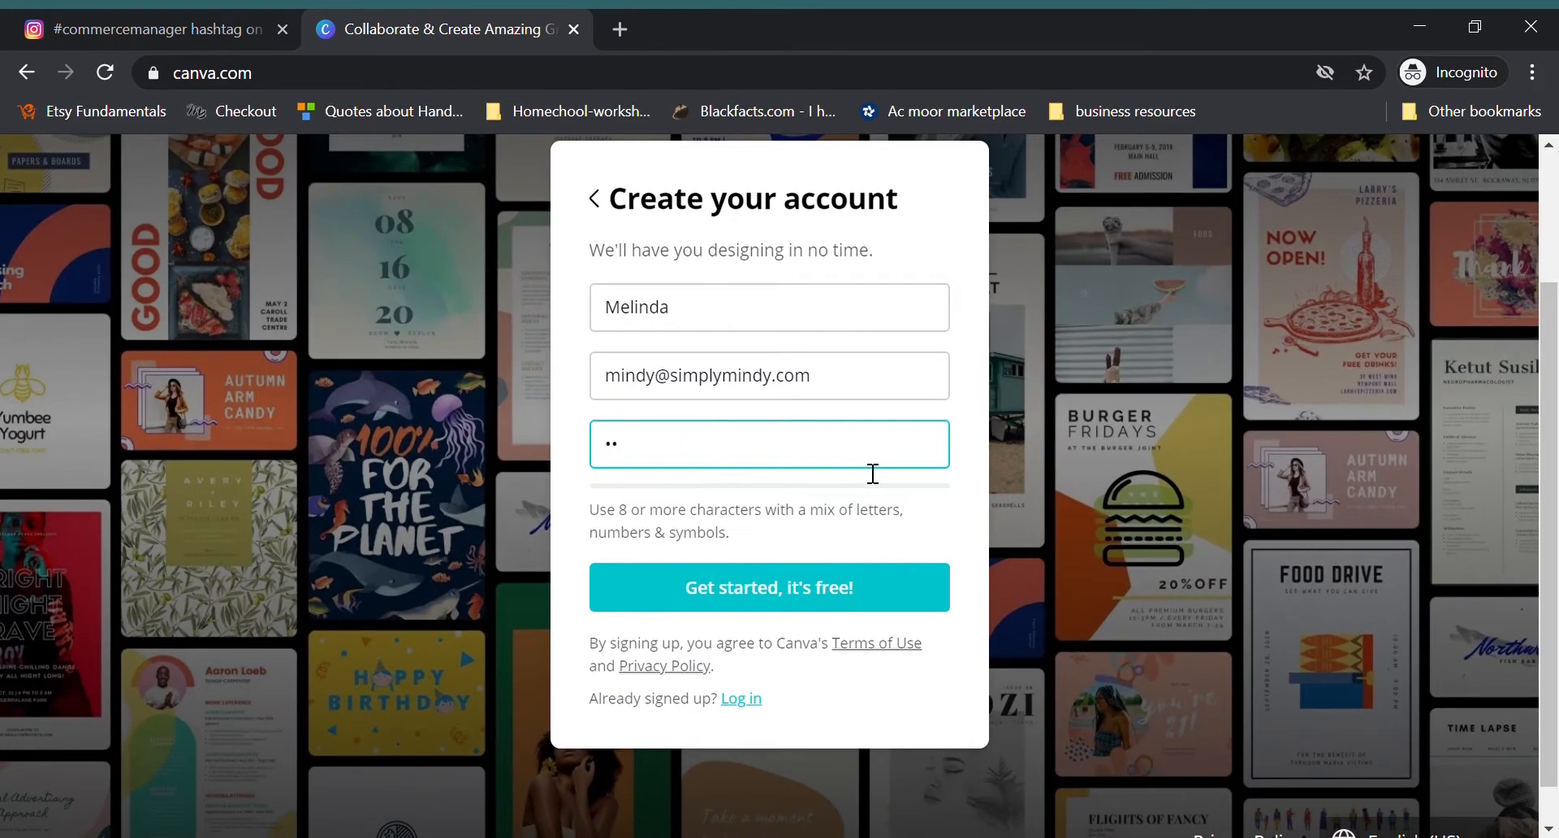
pyautogui.write('•')
pyautogui.click(763, 566)
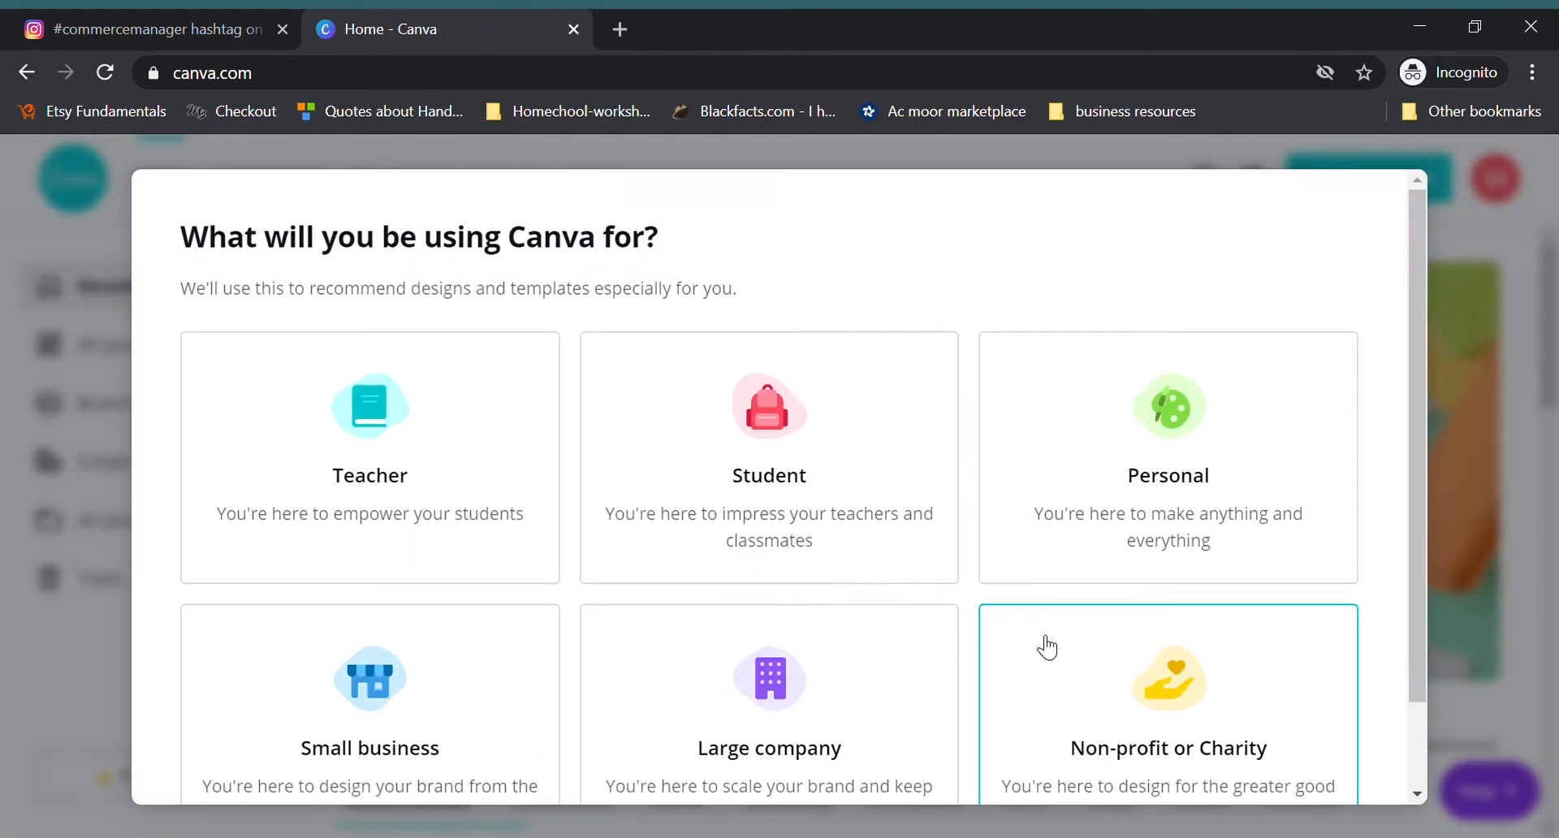
# Step: Choose Personal as the intended use and decline the Canva Pro trial for now
pyautogui.scroll(-1, 1169, 528)
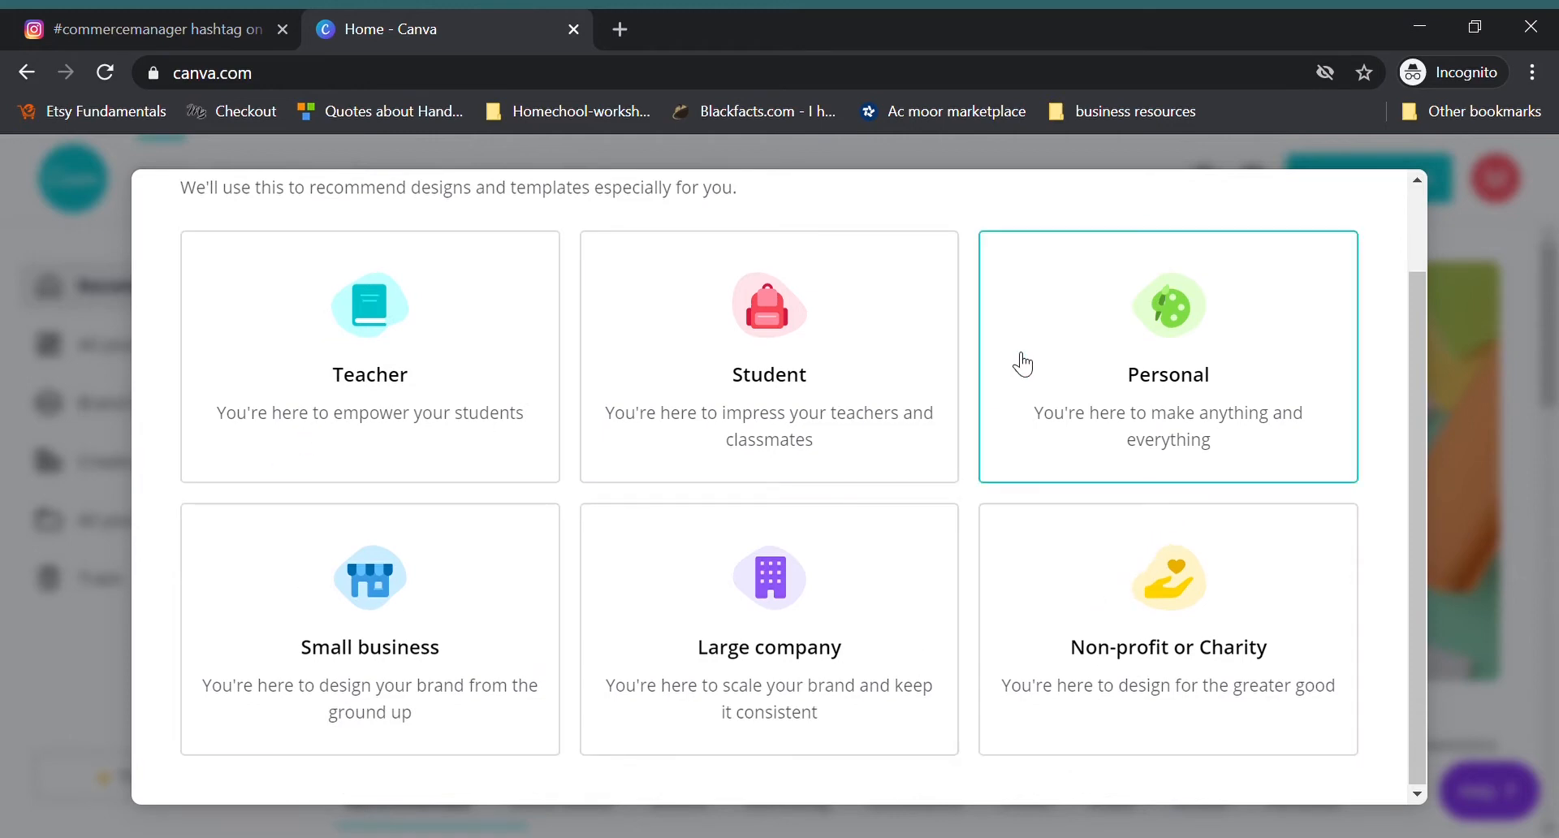
pyautogui.click(1168, 365)
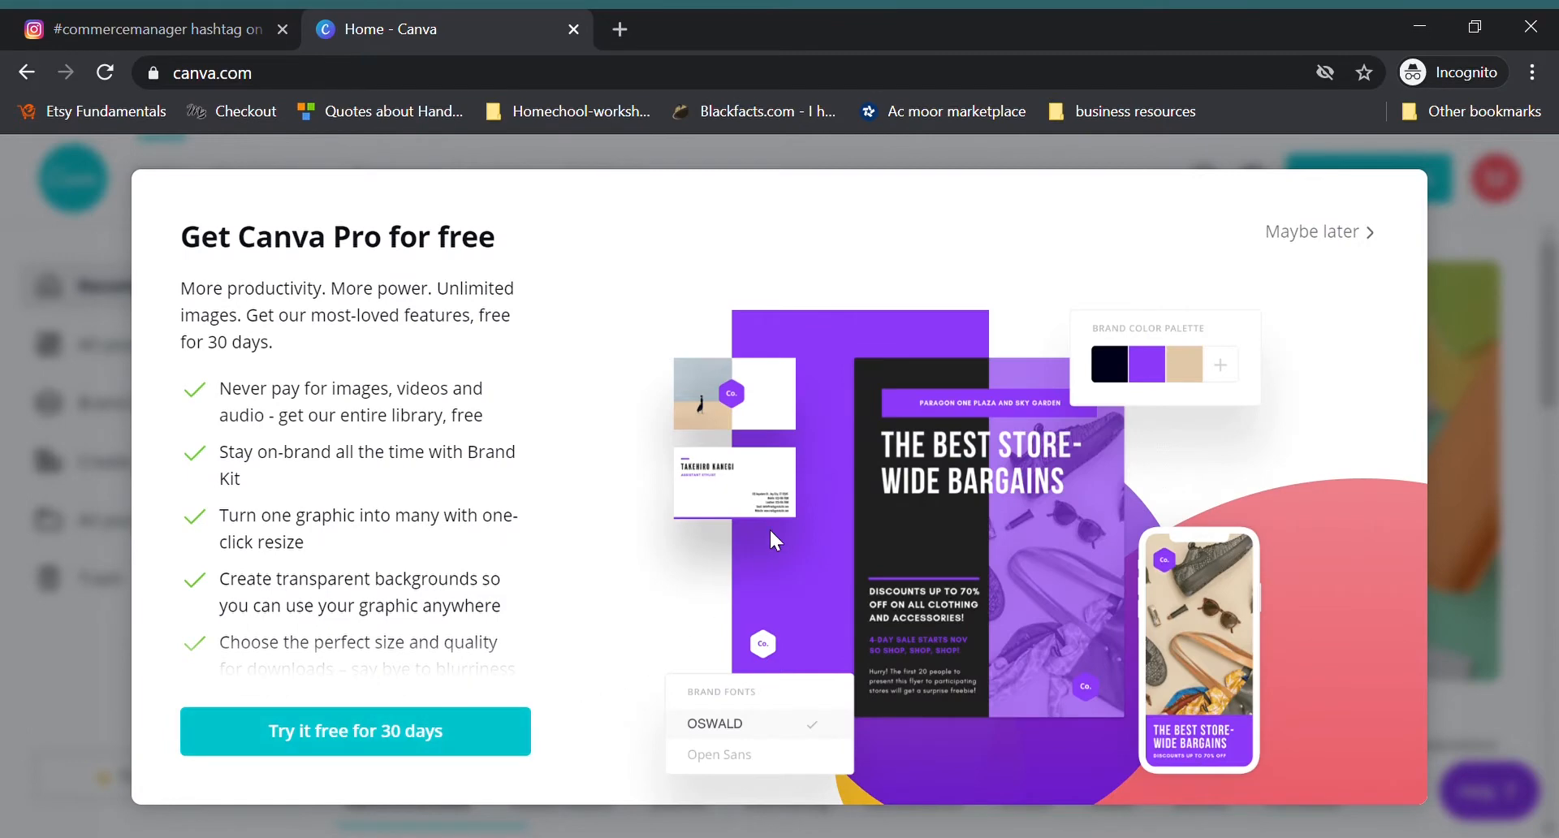
pyautogui.click(1312, 233)
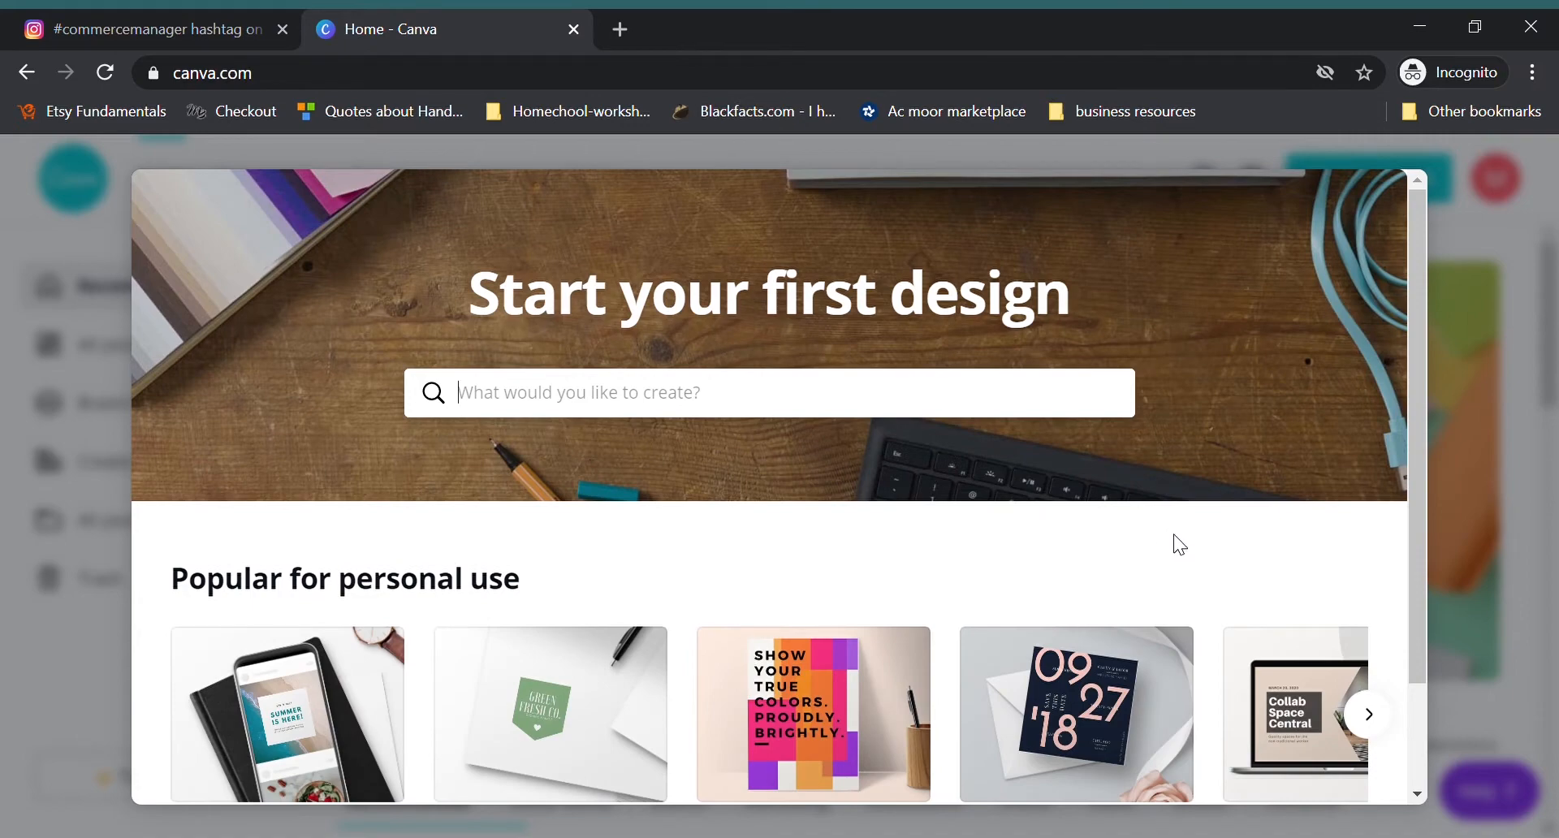
# Step: Search the design types for "mood", create a Mood Boards Photo Collage design and dismiss the template tip
pyautogui.scroll(-2, 735, 412)
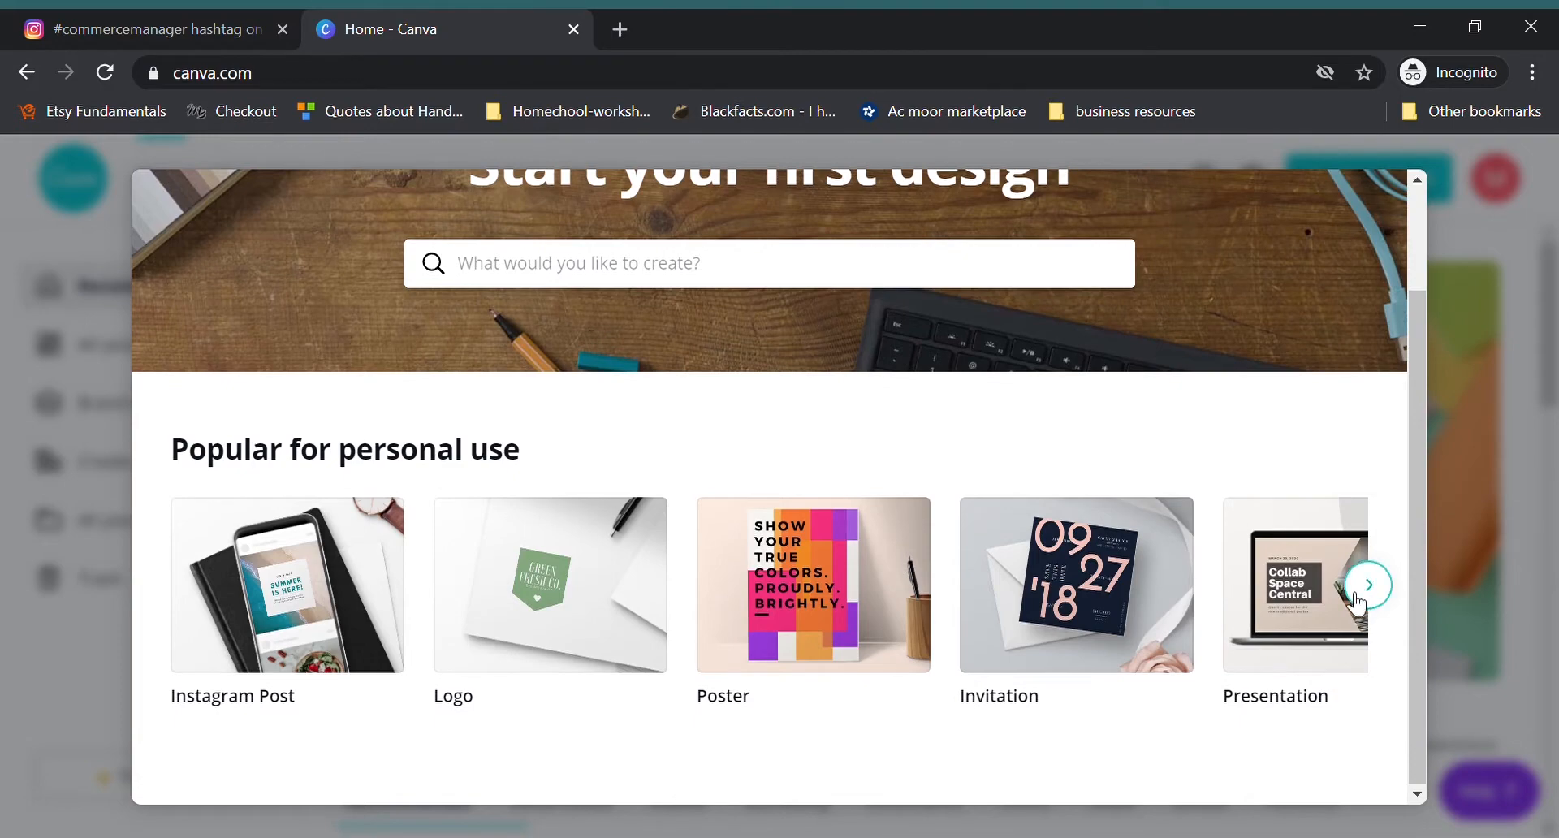
pyautogui.scroll(2, 707, 398)
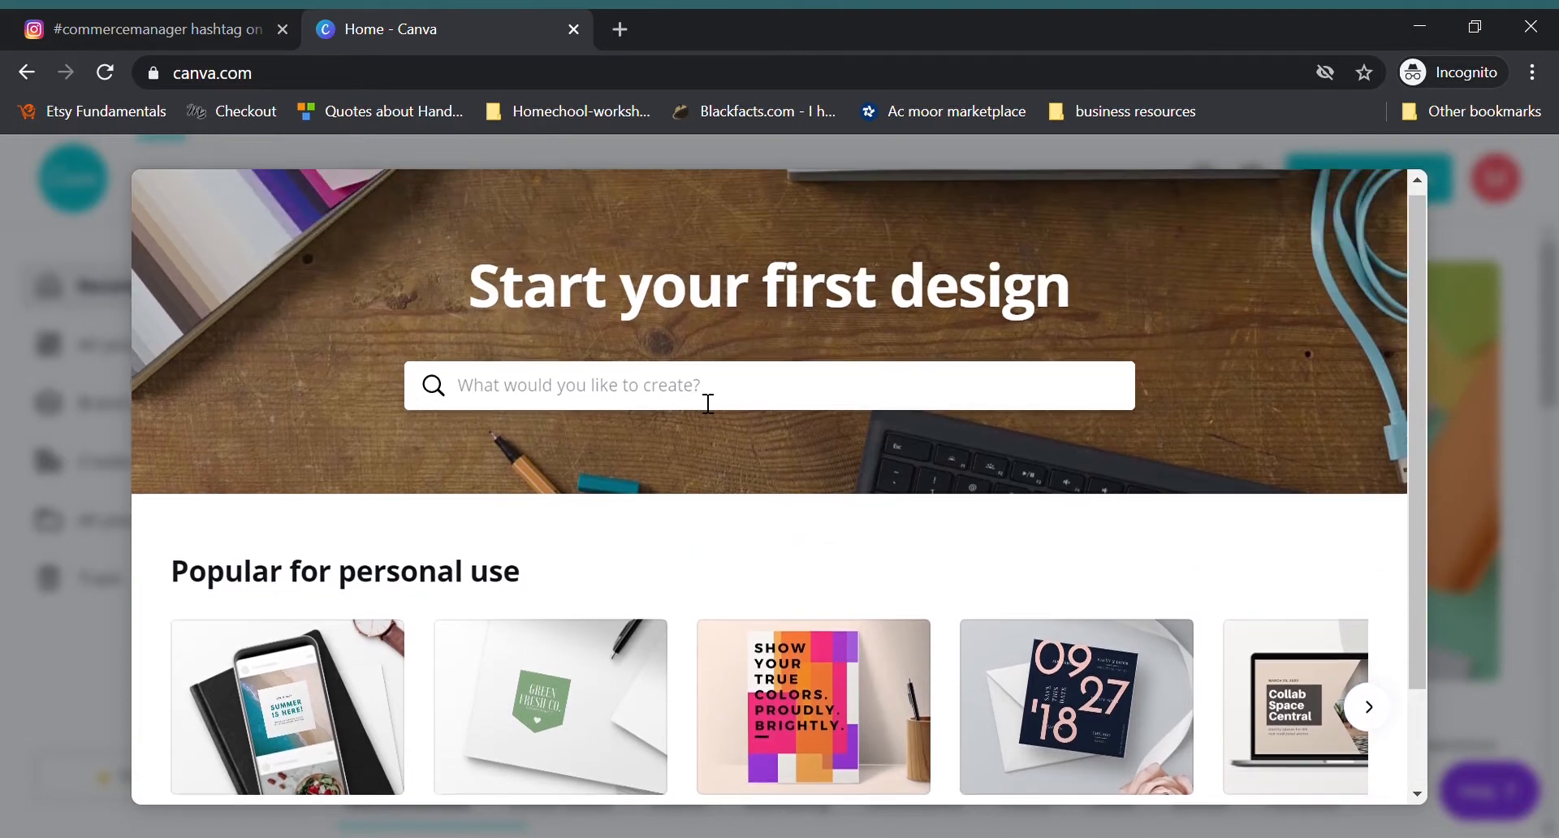
pyautogui.click(567, 399)
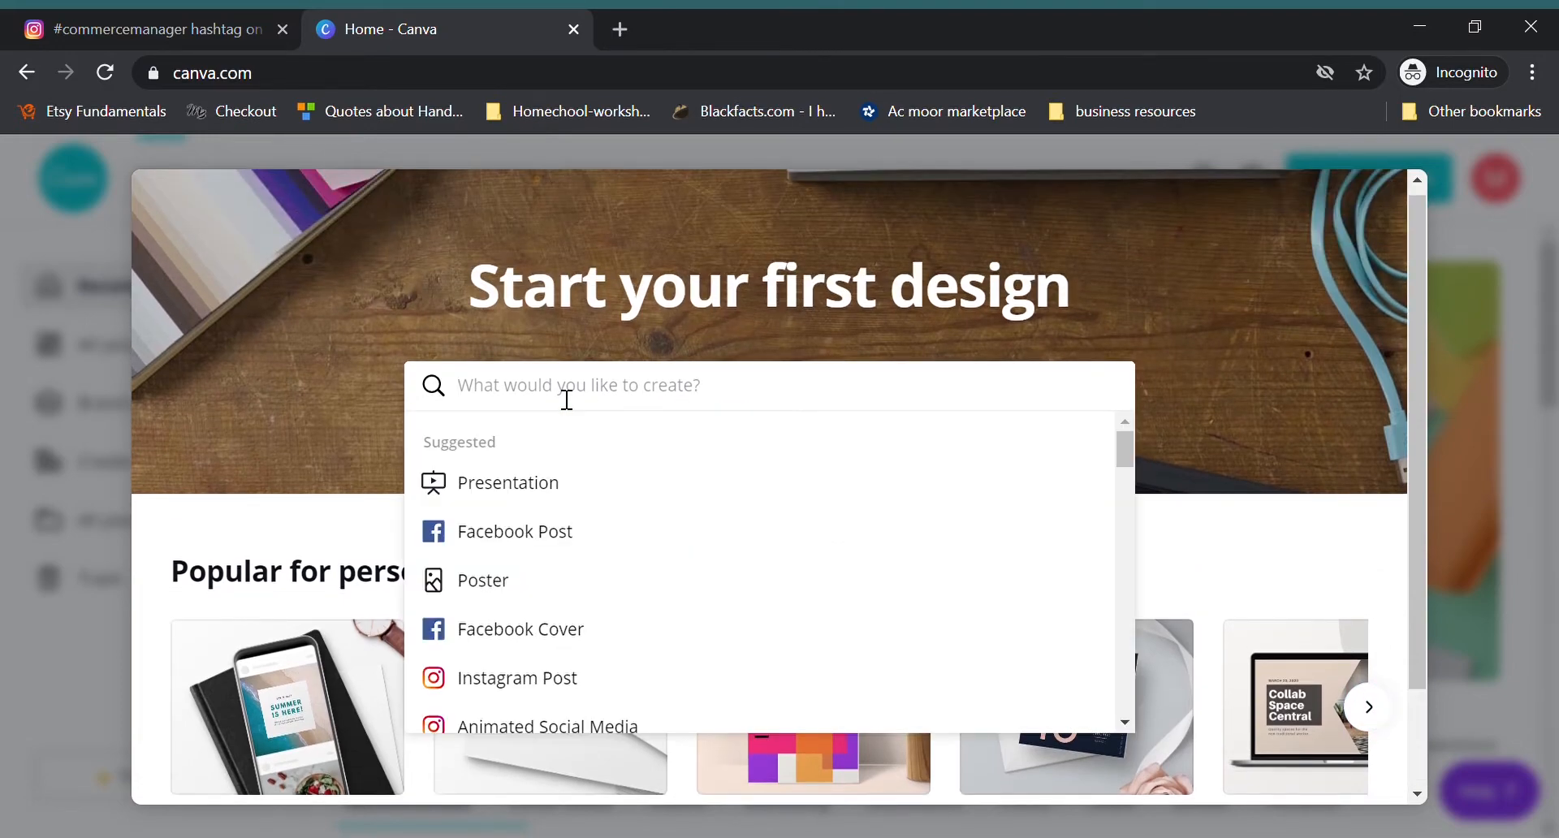
pyautogui.write('mood')
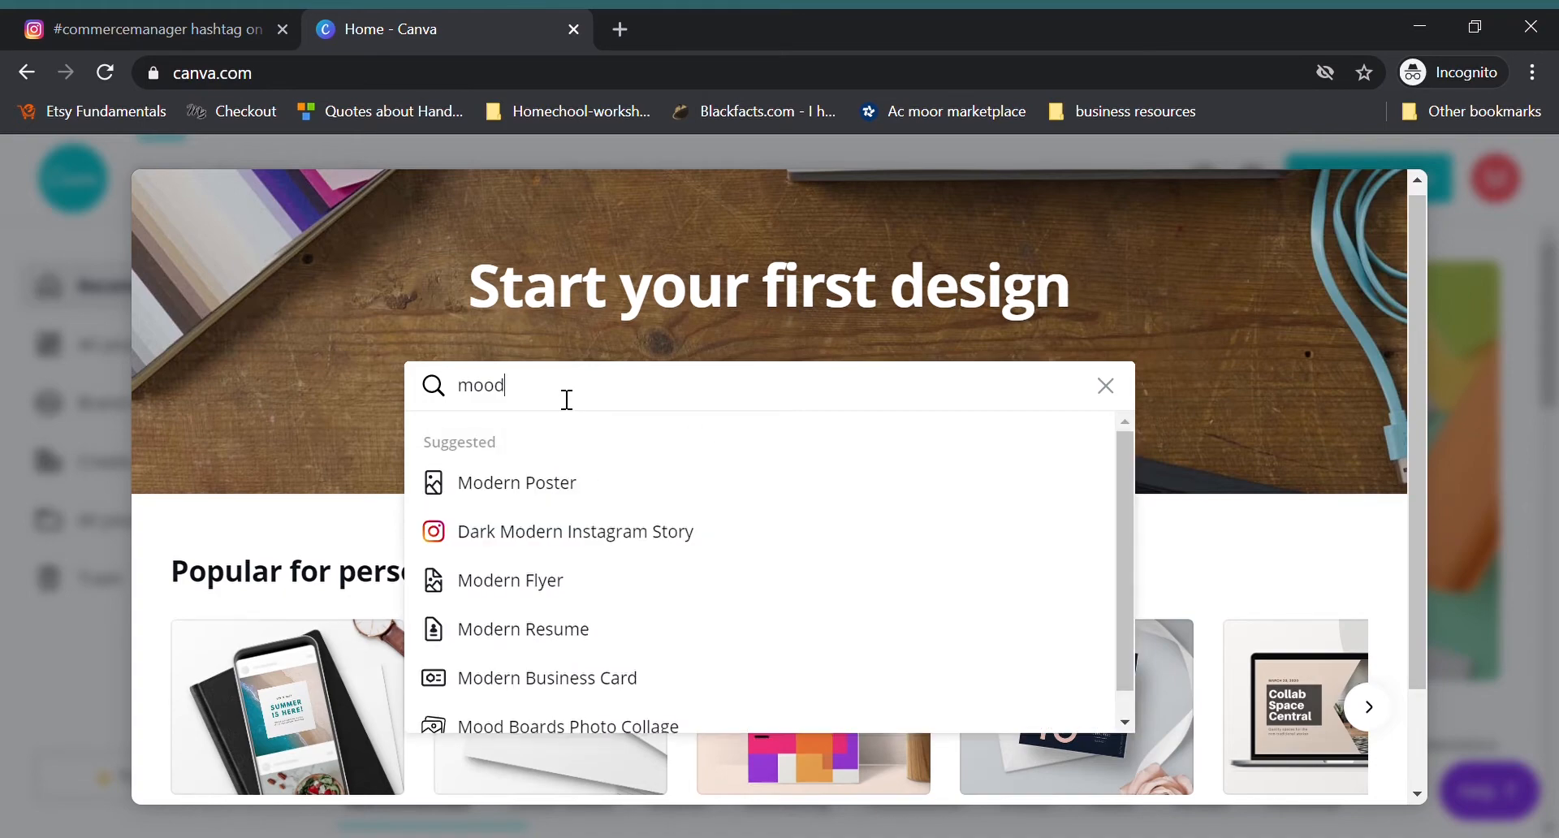
pyautogui.scroll(-1, 609, 508)
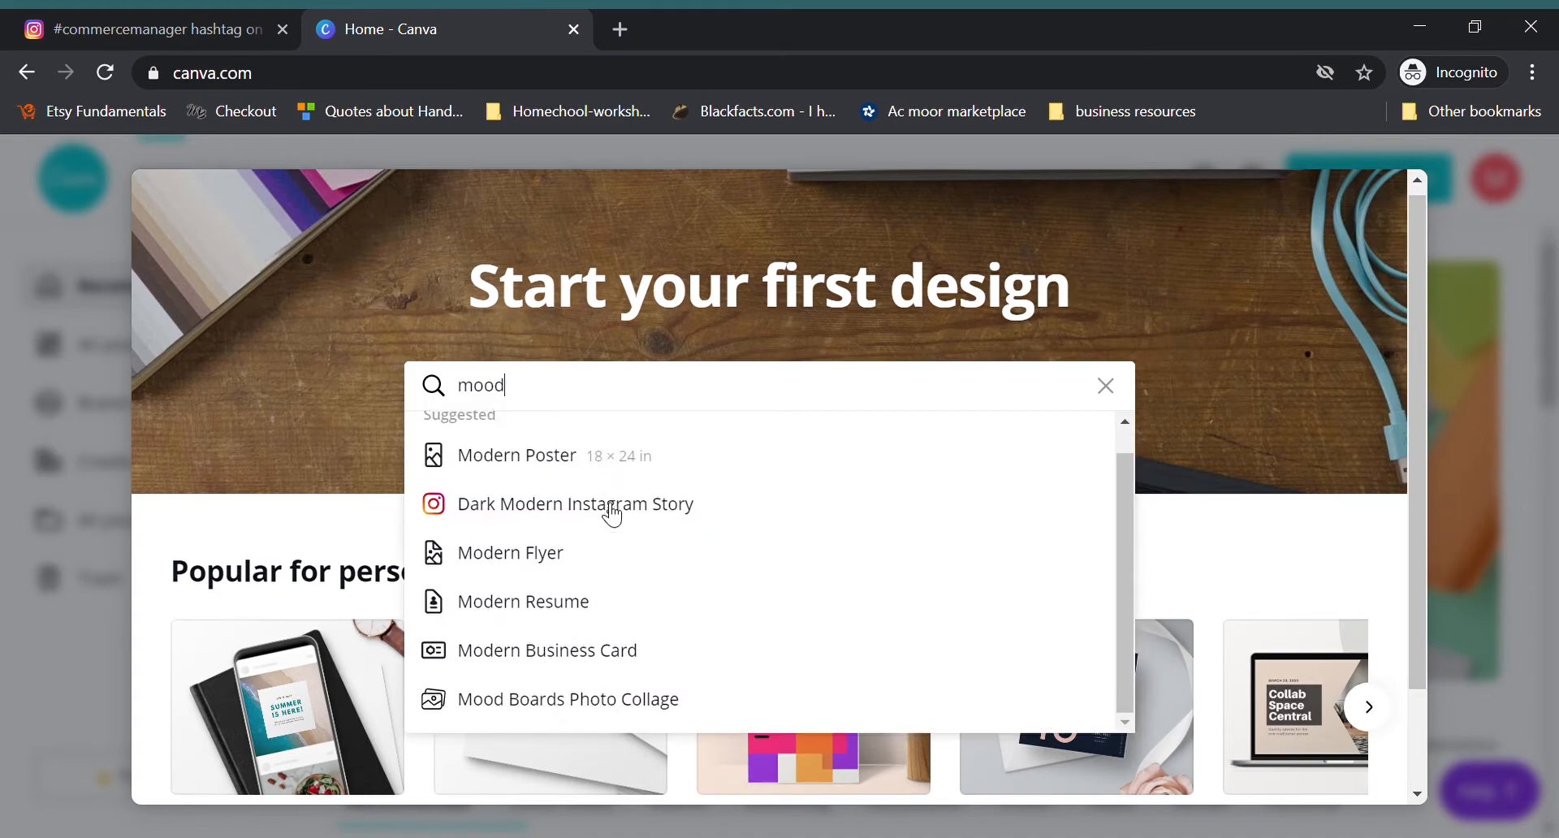
pyautogui.click(553, 705)
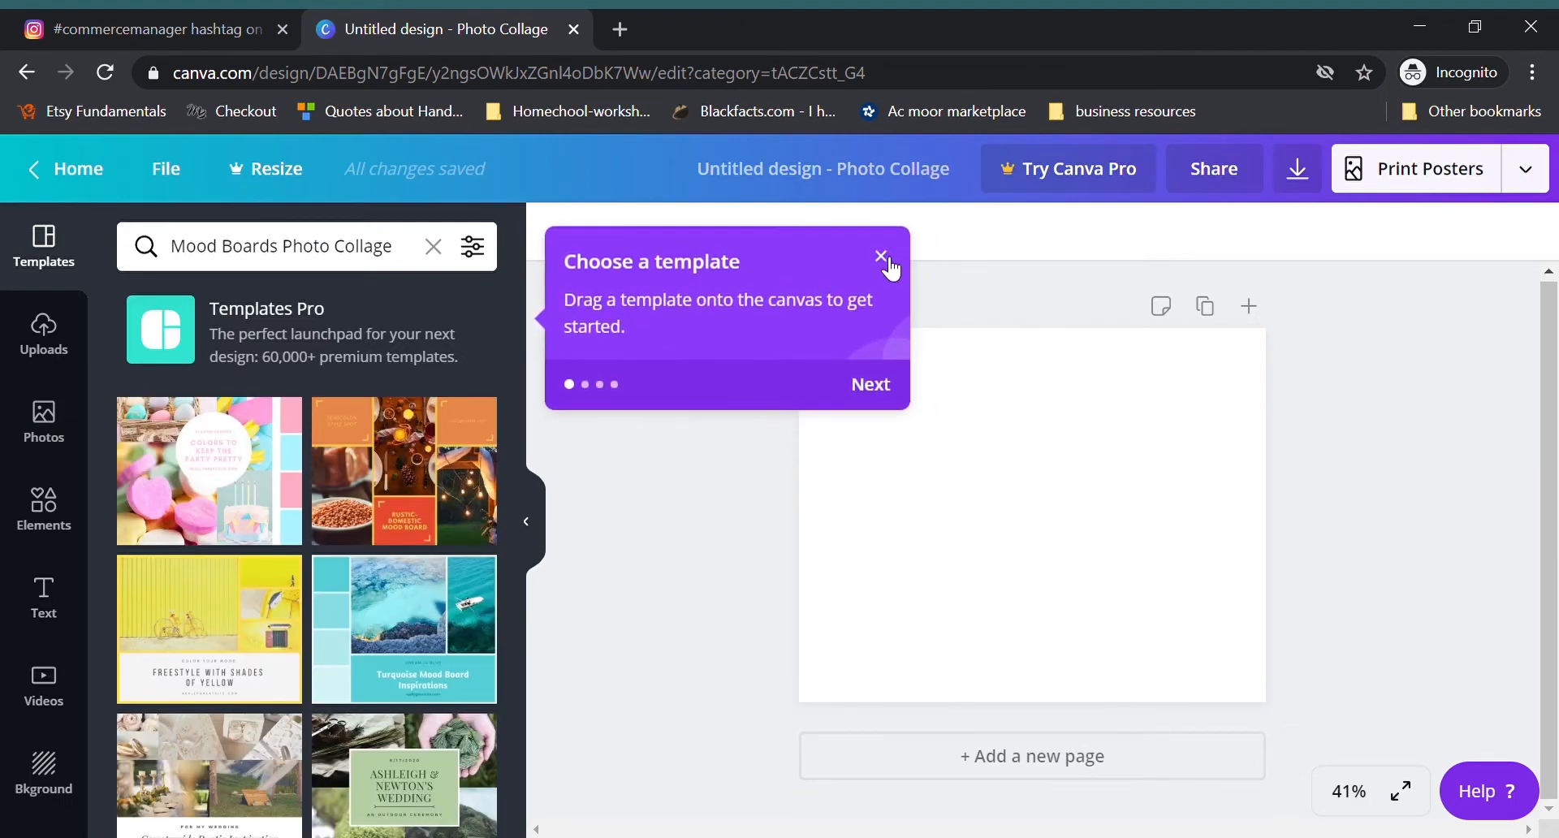
pyautogui.click(883, 259)
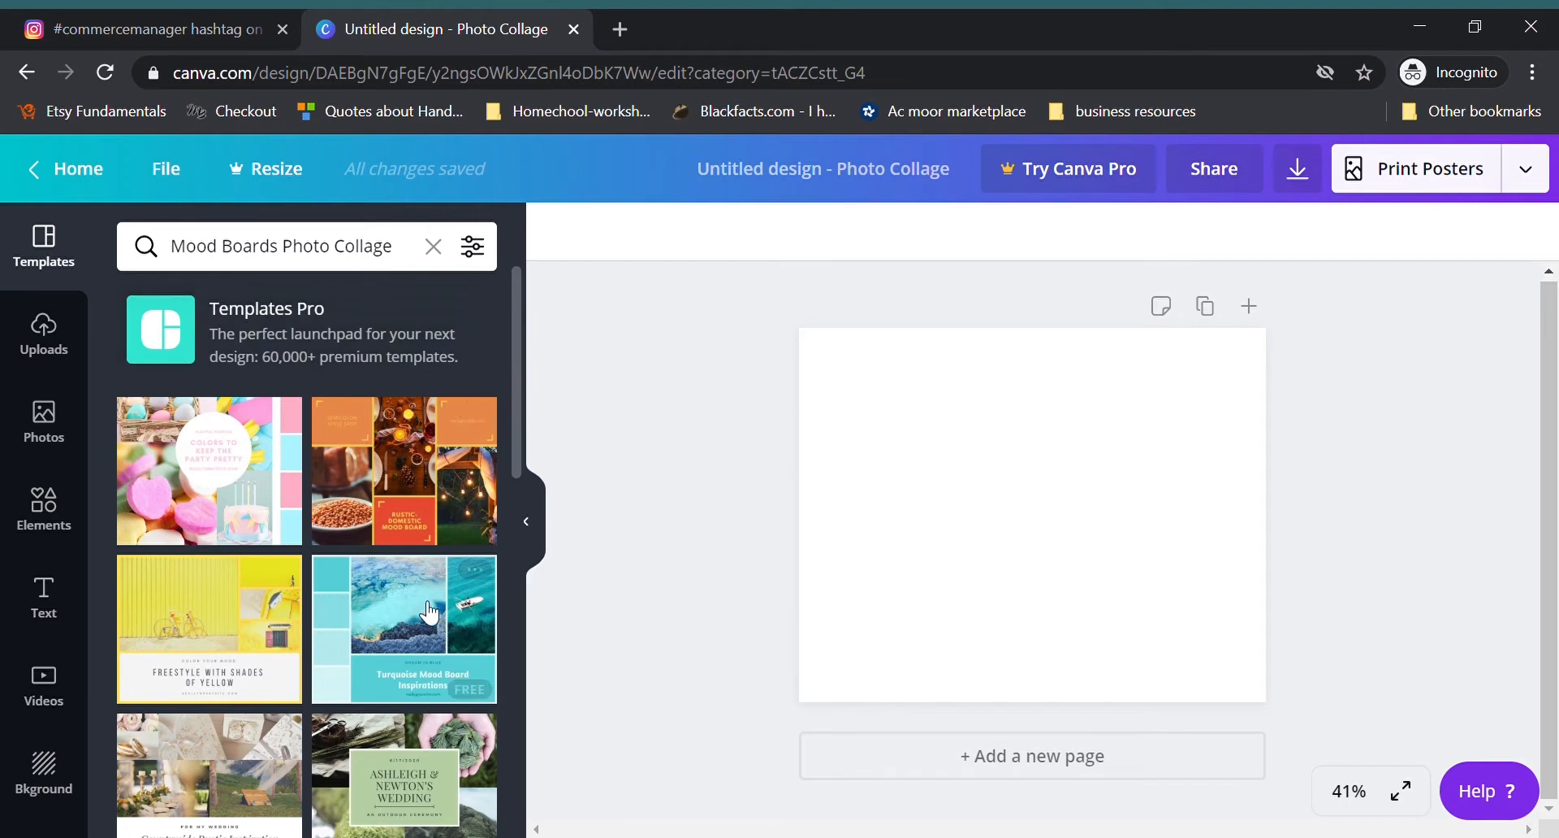
# Step: Browse the mood board photo collage templates for a suitable layout
pyautogui.scroll(-3, 423, 562)
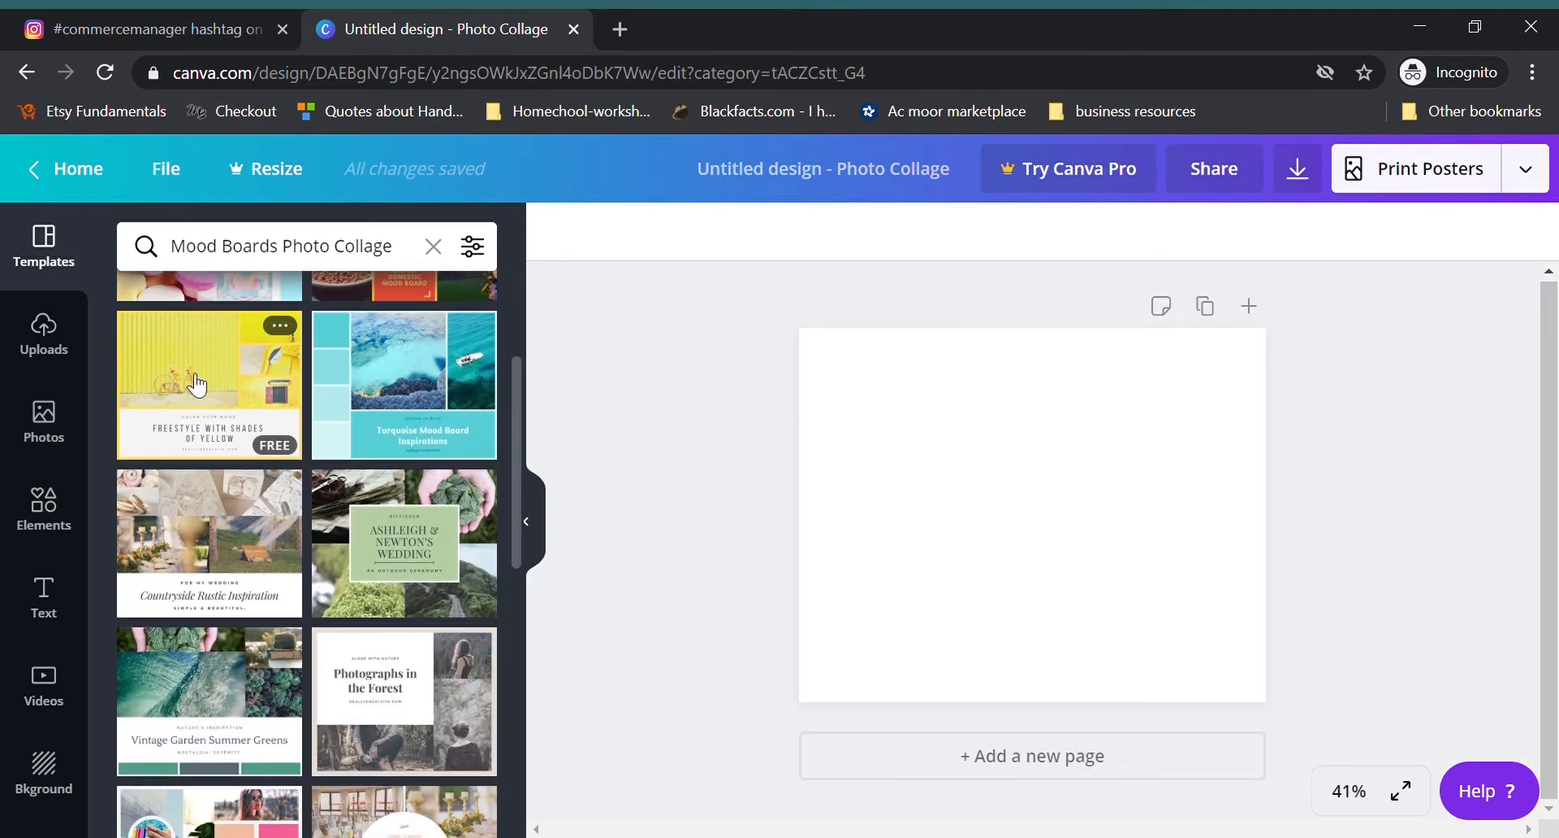
pyautogui.scroll(-4, 422, 488)
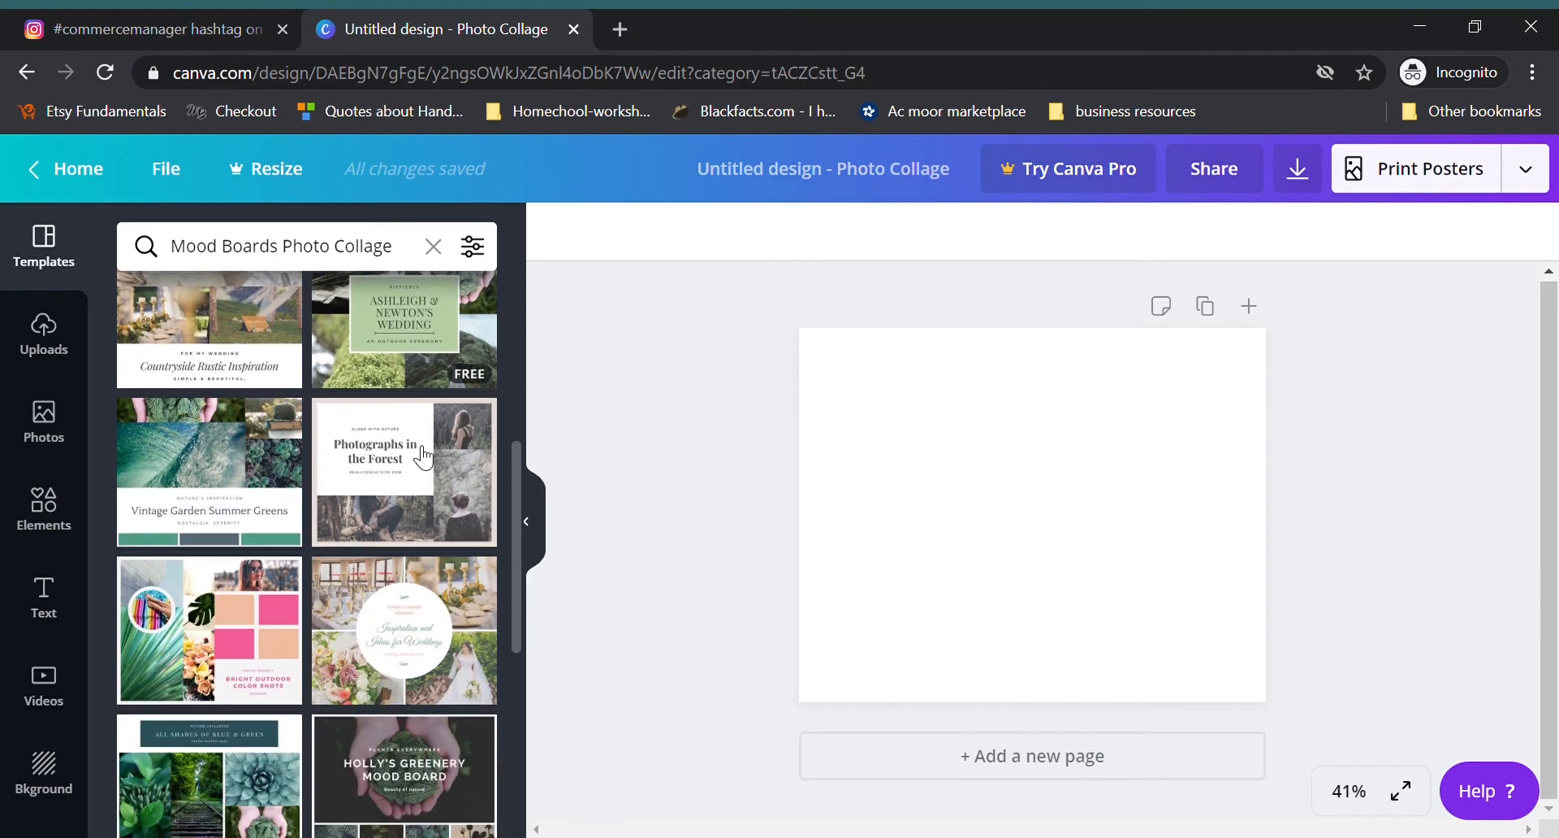
pyautogui.scroll(-3, 423, 459)
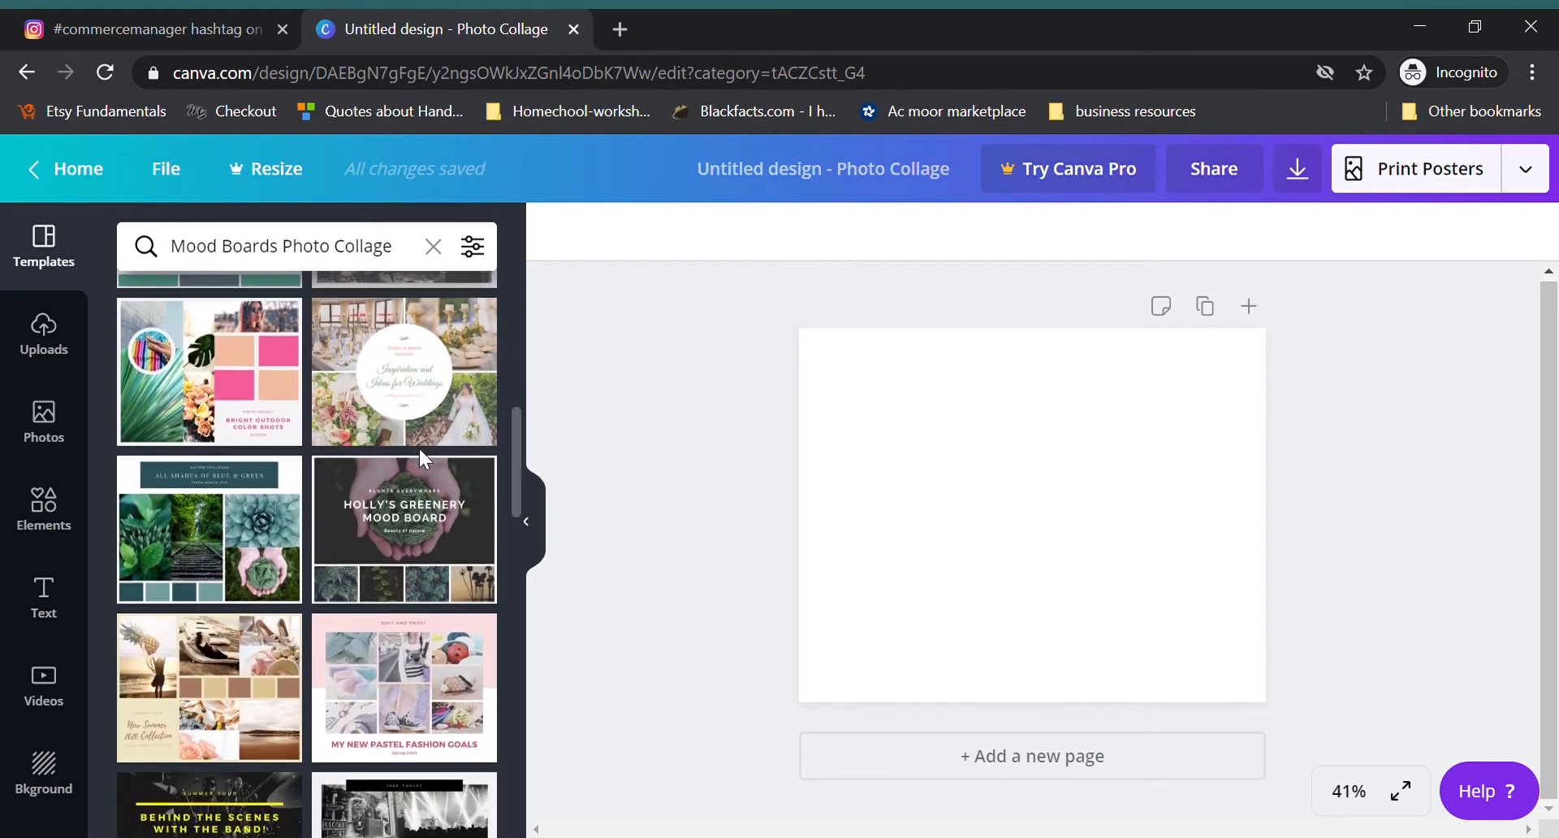
pyautogui.scroll(-7, 431, 461)
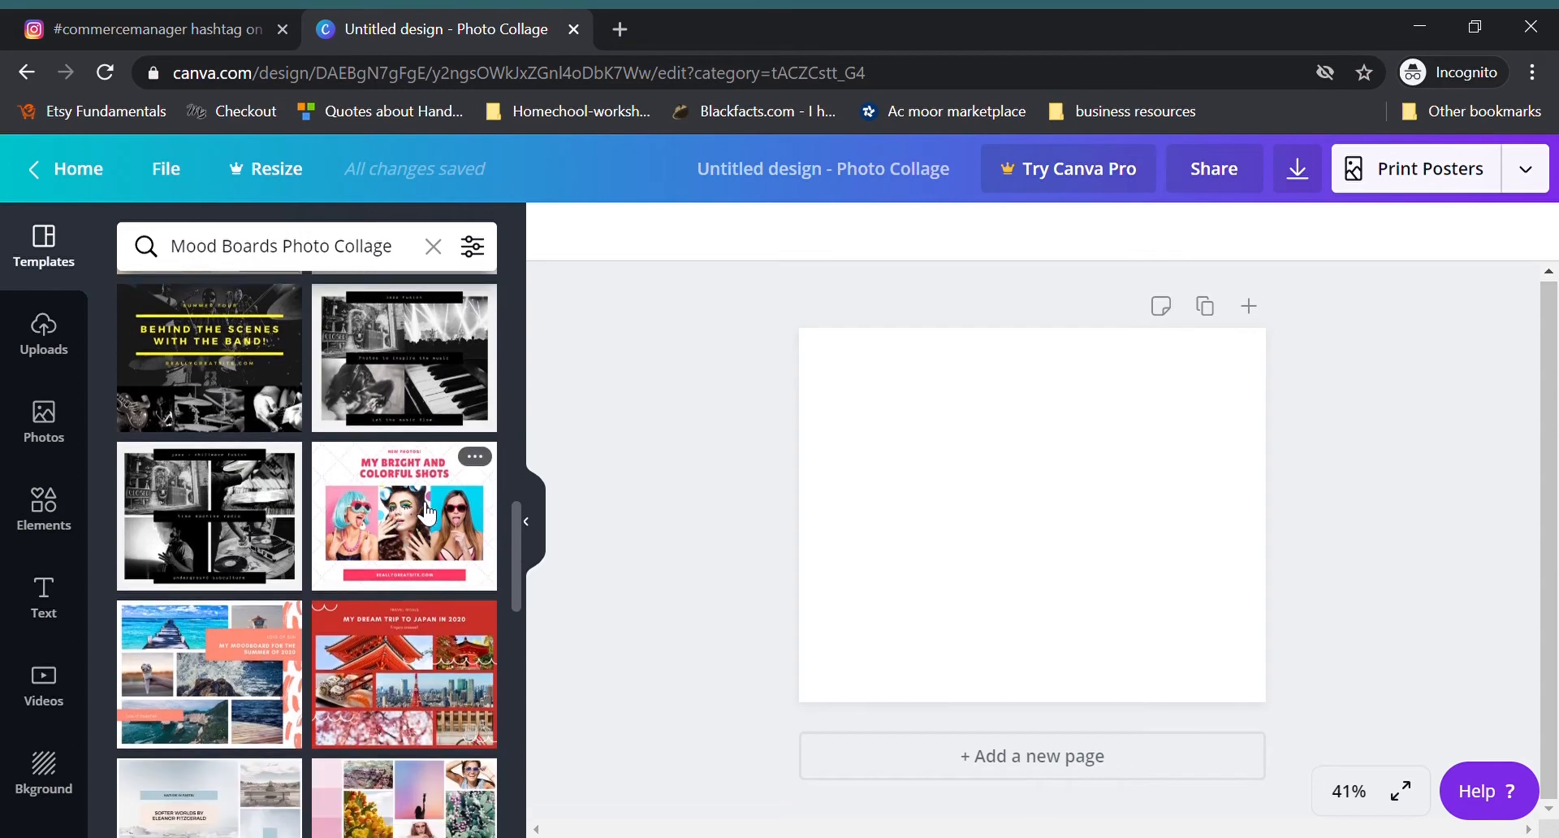
pyautogui.scroll(-2, 427, 515)
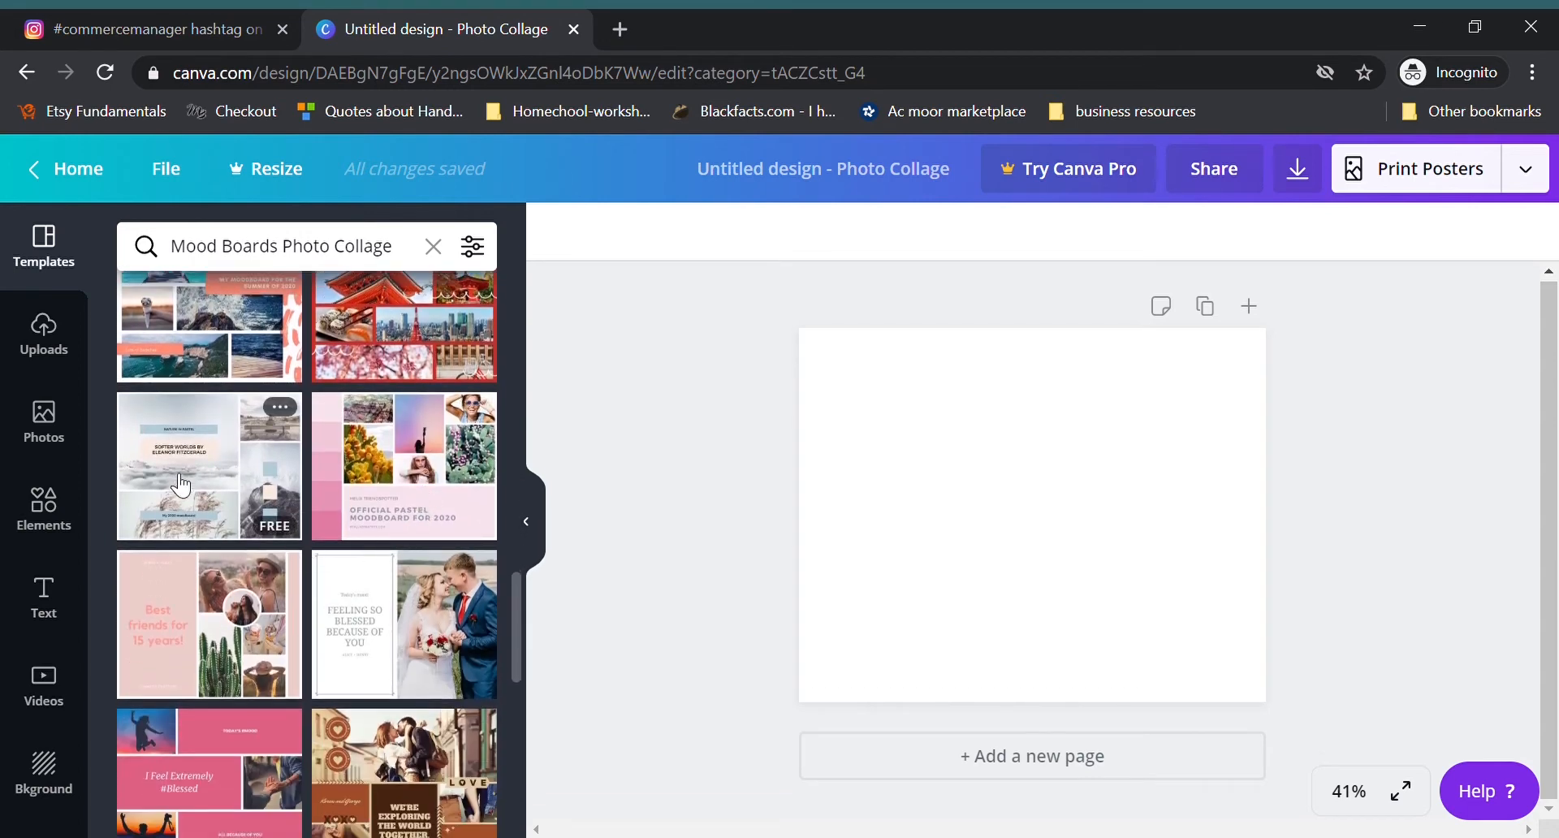
pyautogui.scroll(-10, 435, 507)
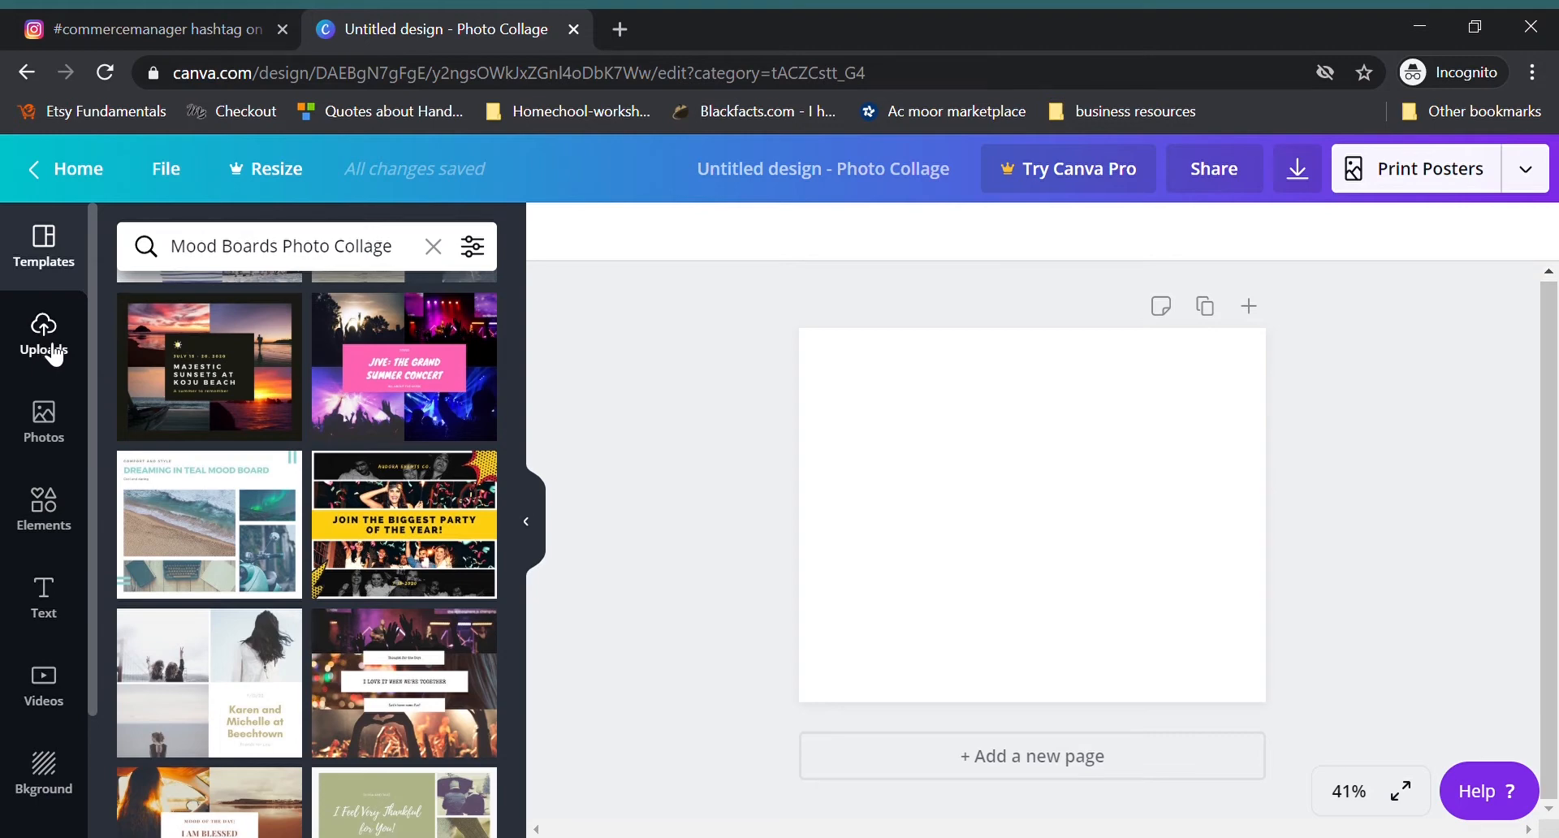
# Step: Open google.com in a new browser tab
pyautogui.click(621, 31)
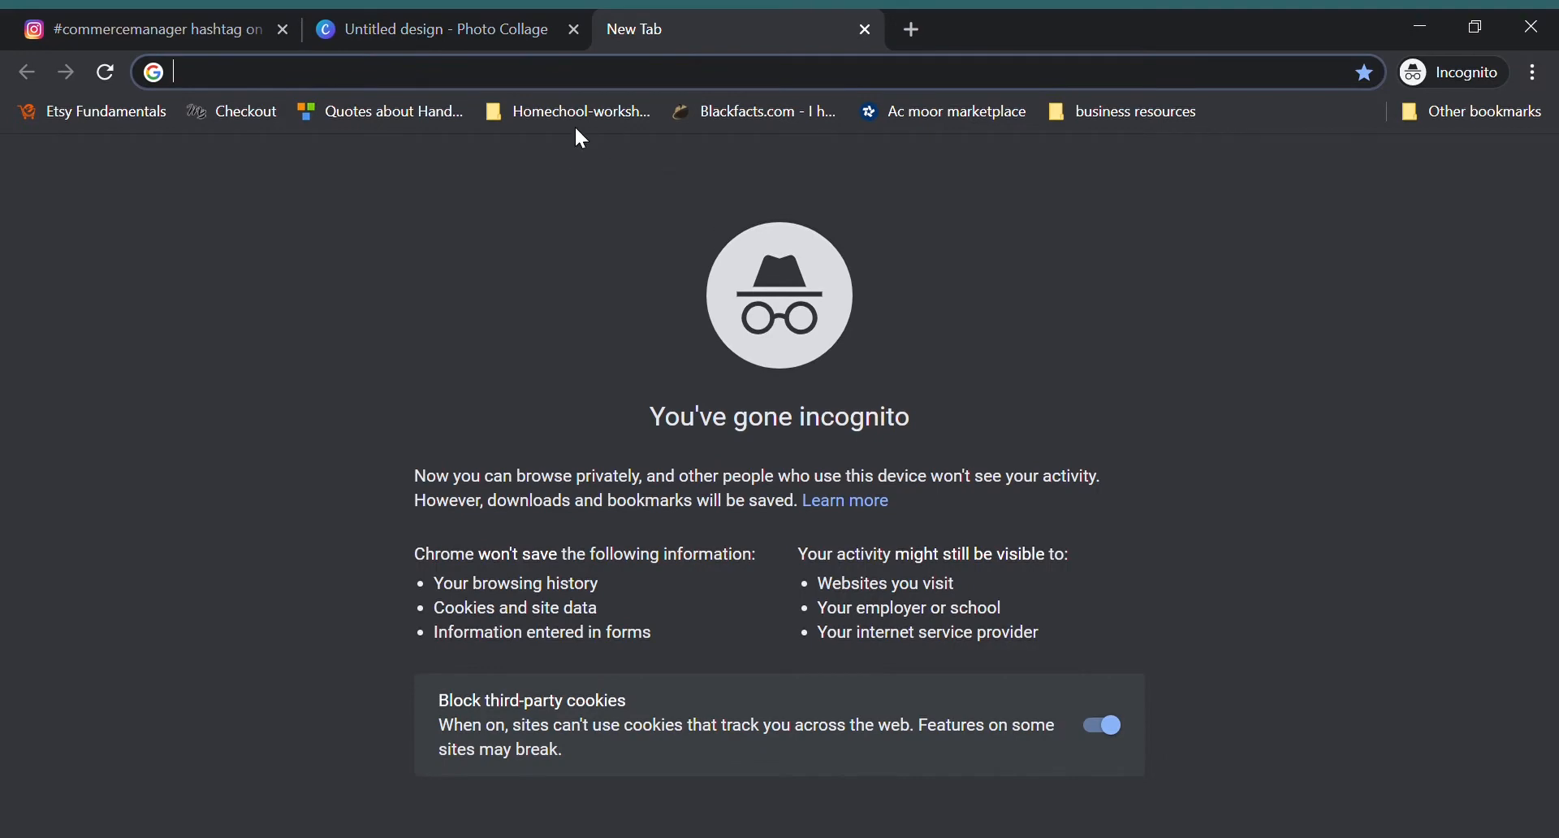
pyautogui.write('google.')
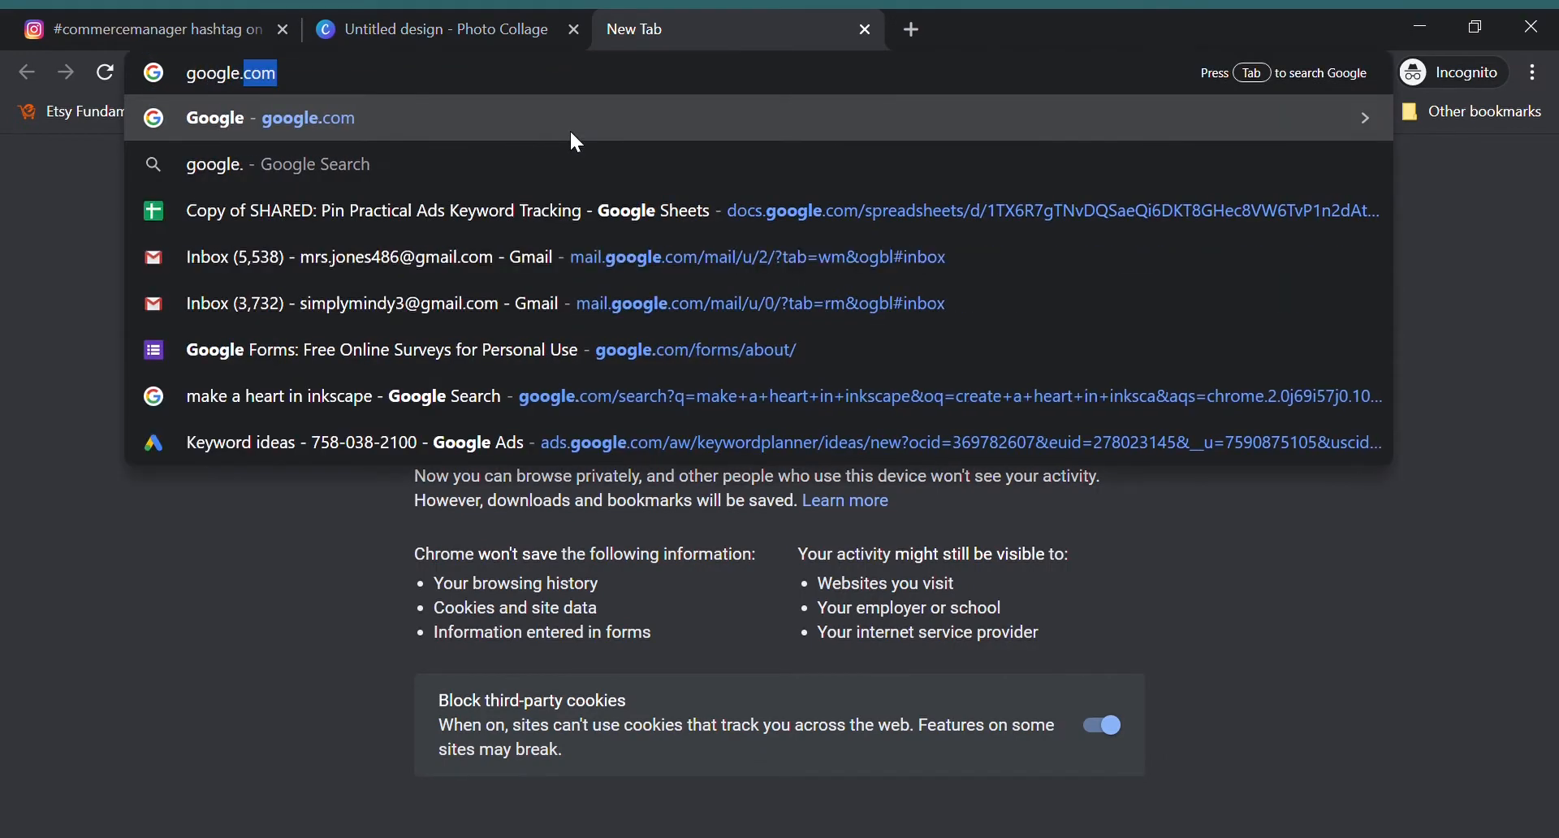
pyautogui.write('com')
pyautogui.press('Return')
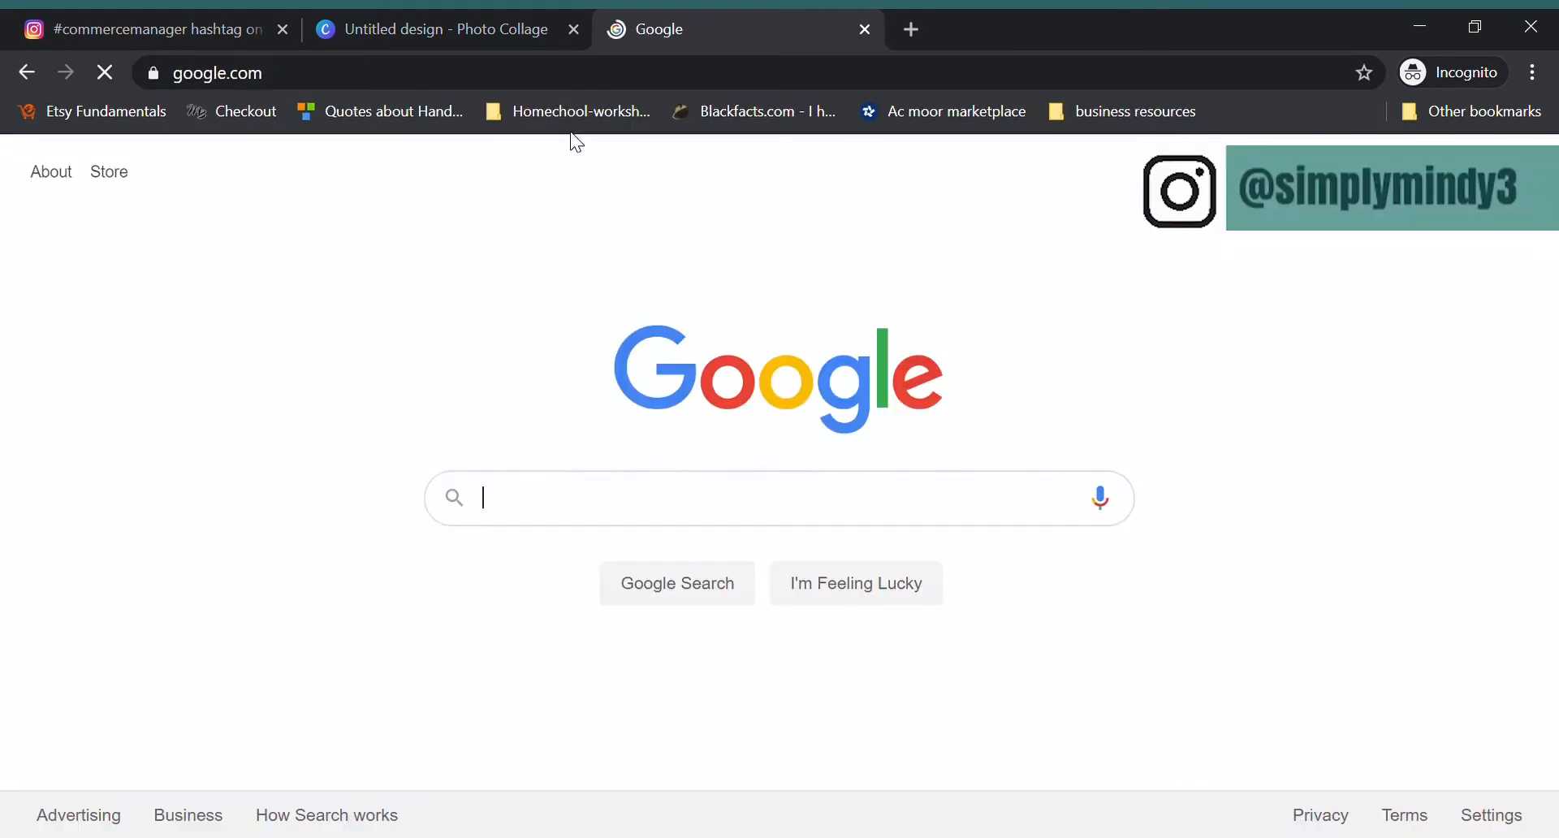
# Step: Search Google for "teal paint colors" and look through the image results for paint swatches
pyautogui.click(508, 508)
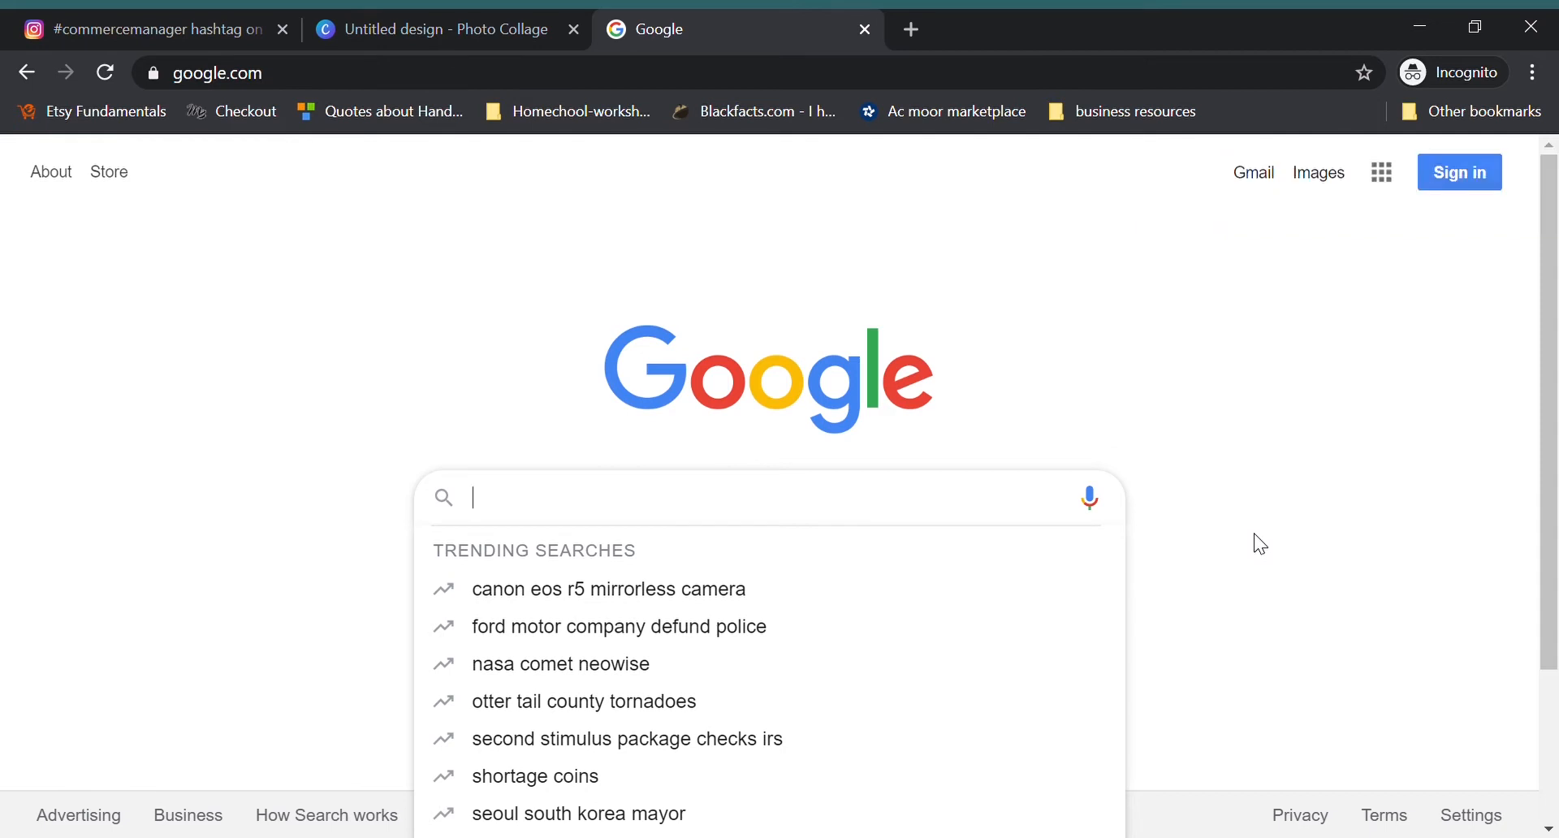
pyautogui.write('teall')
pyautogui.press('BackSpace')
pyautogui.write('paint')
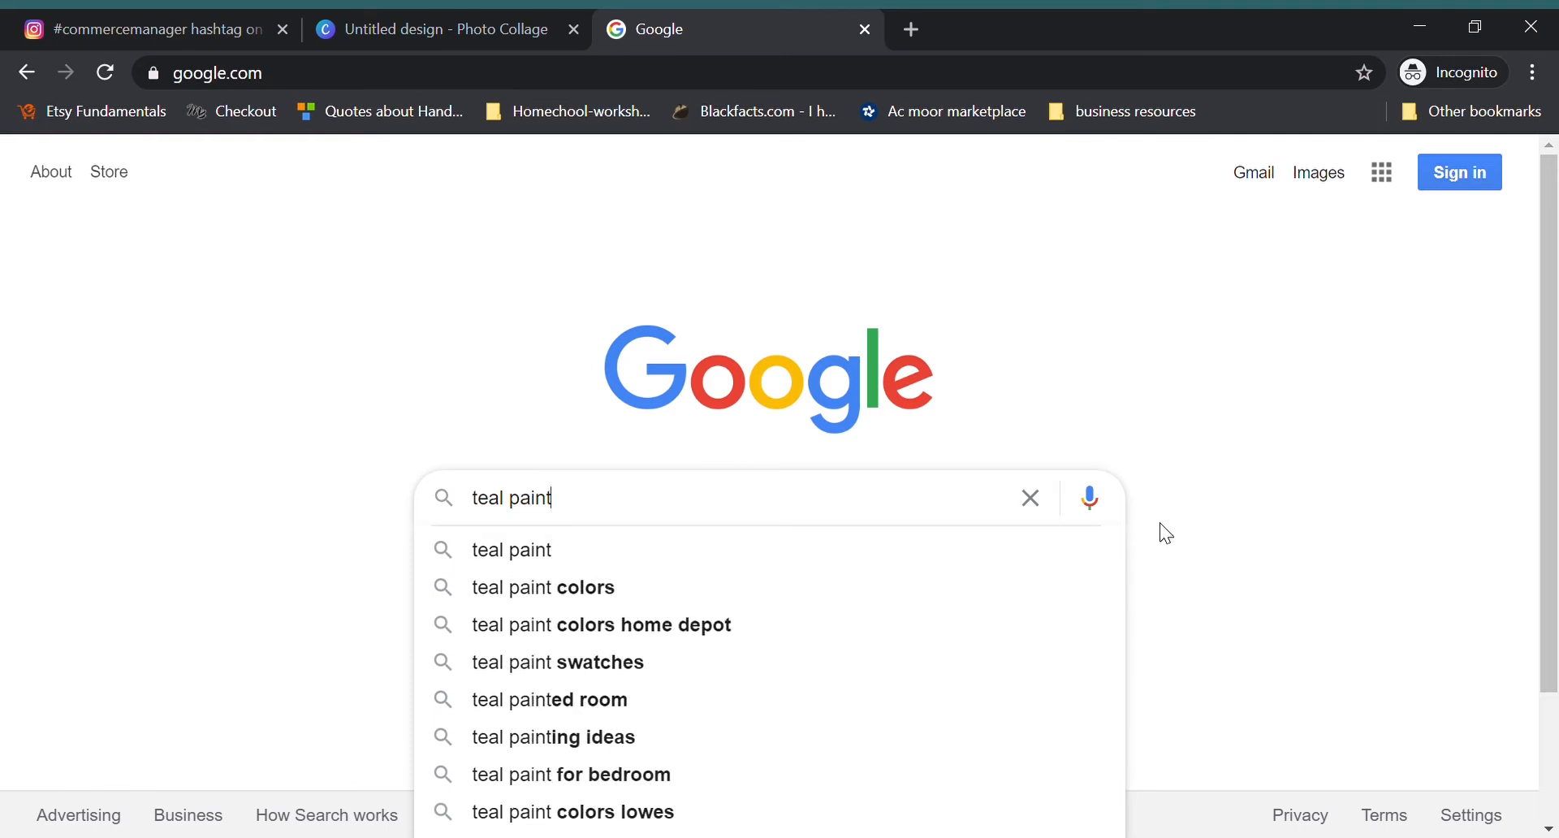
pyautogui.click(565, 591)
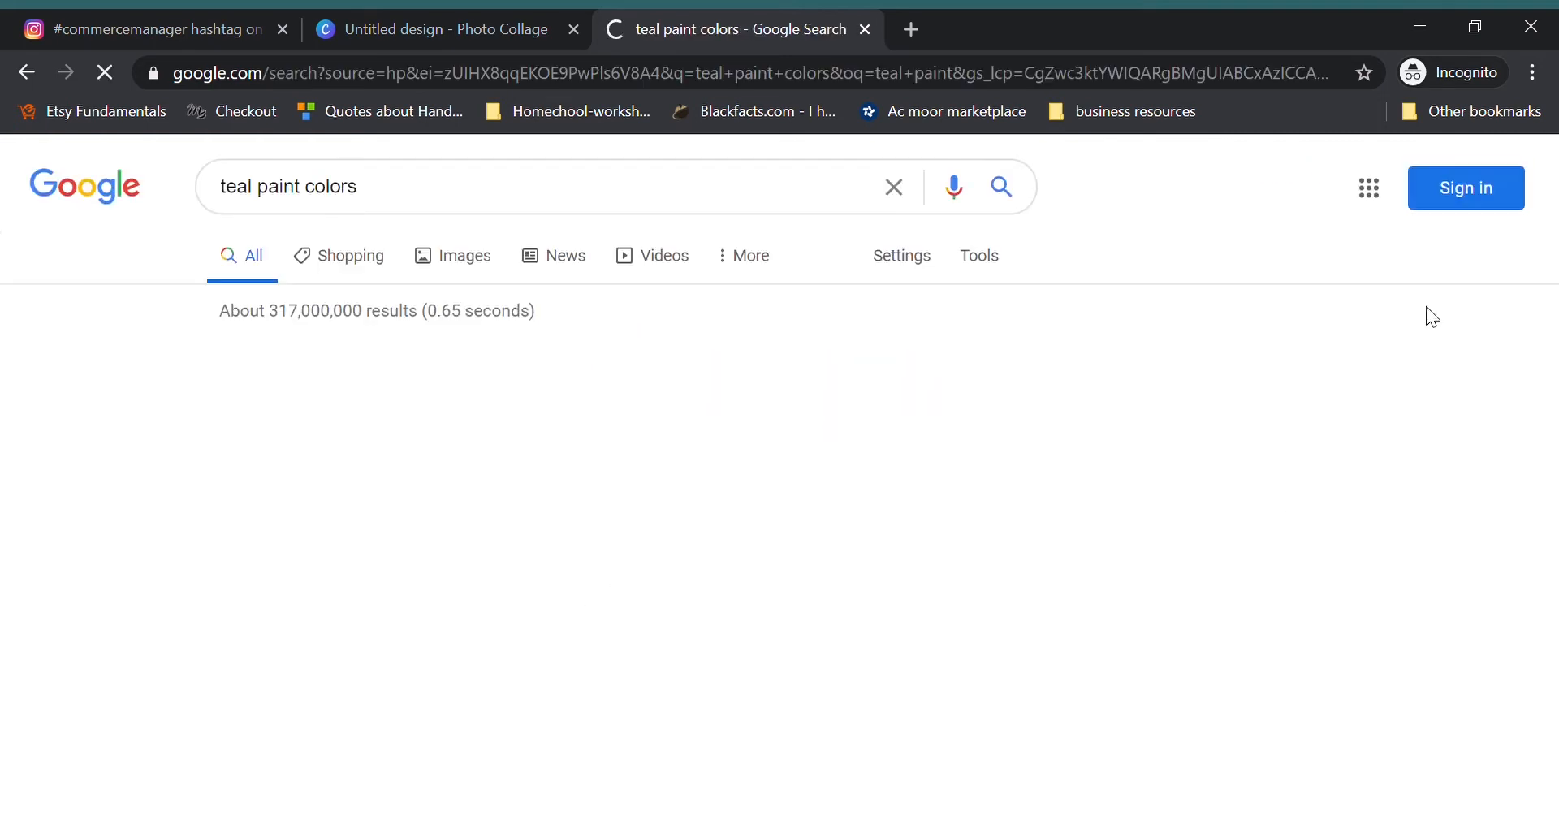
pyautogui.scroll(-3, 1176, 417)
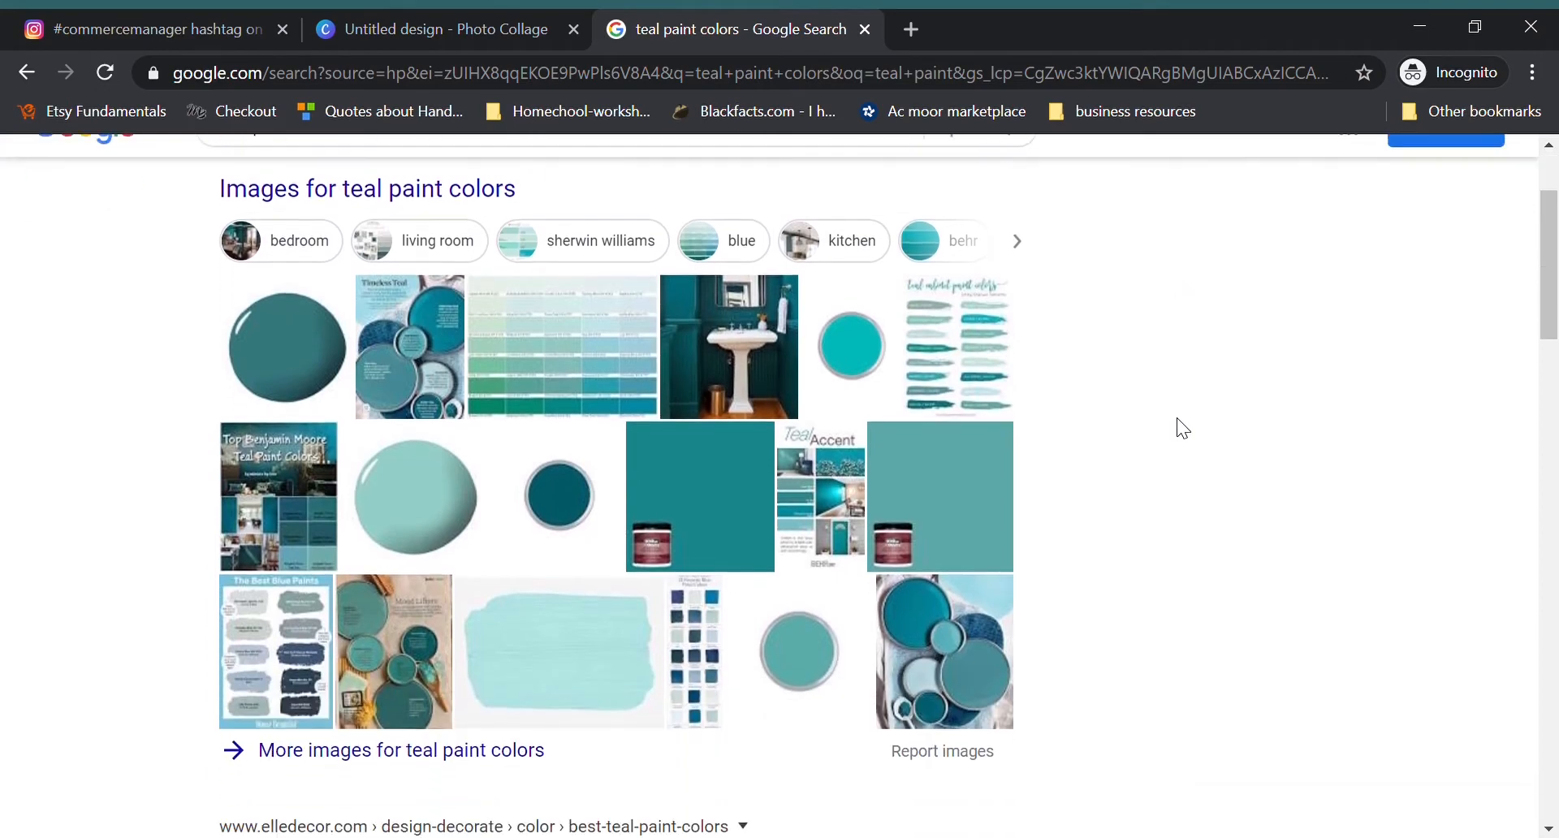
pyautogui.scroll(-10, 1072, 568)
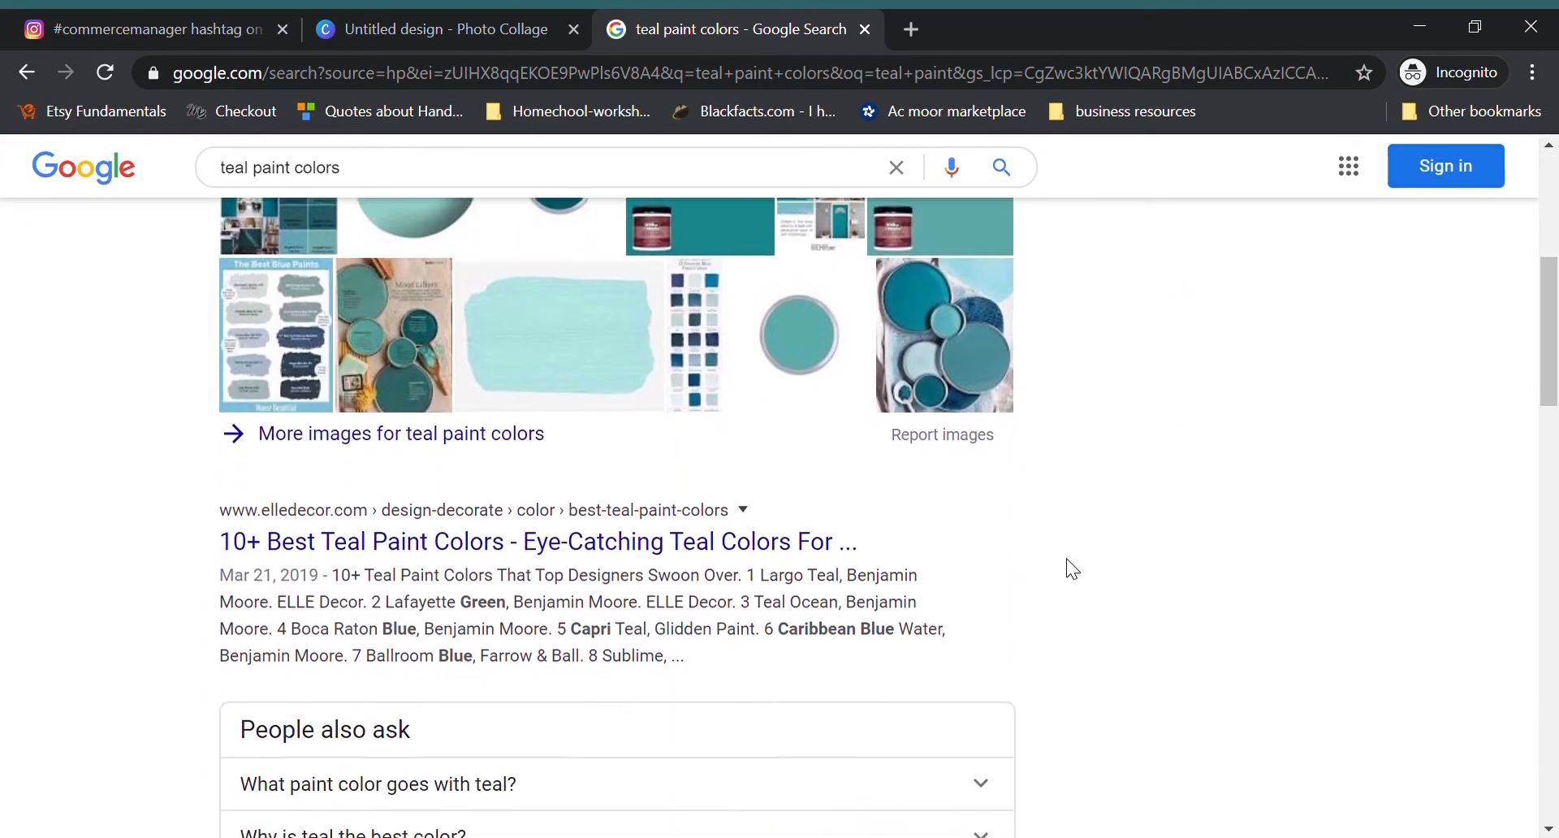
pyautogui.scroll(10, 1071, 568)
pyautogui.scroll(2, 1072, 568)
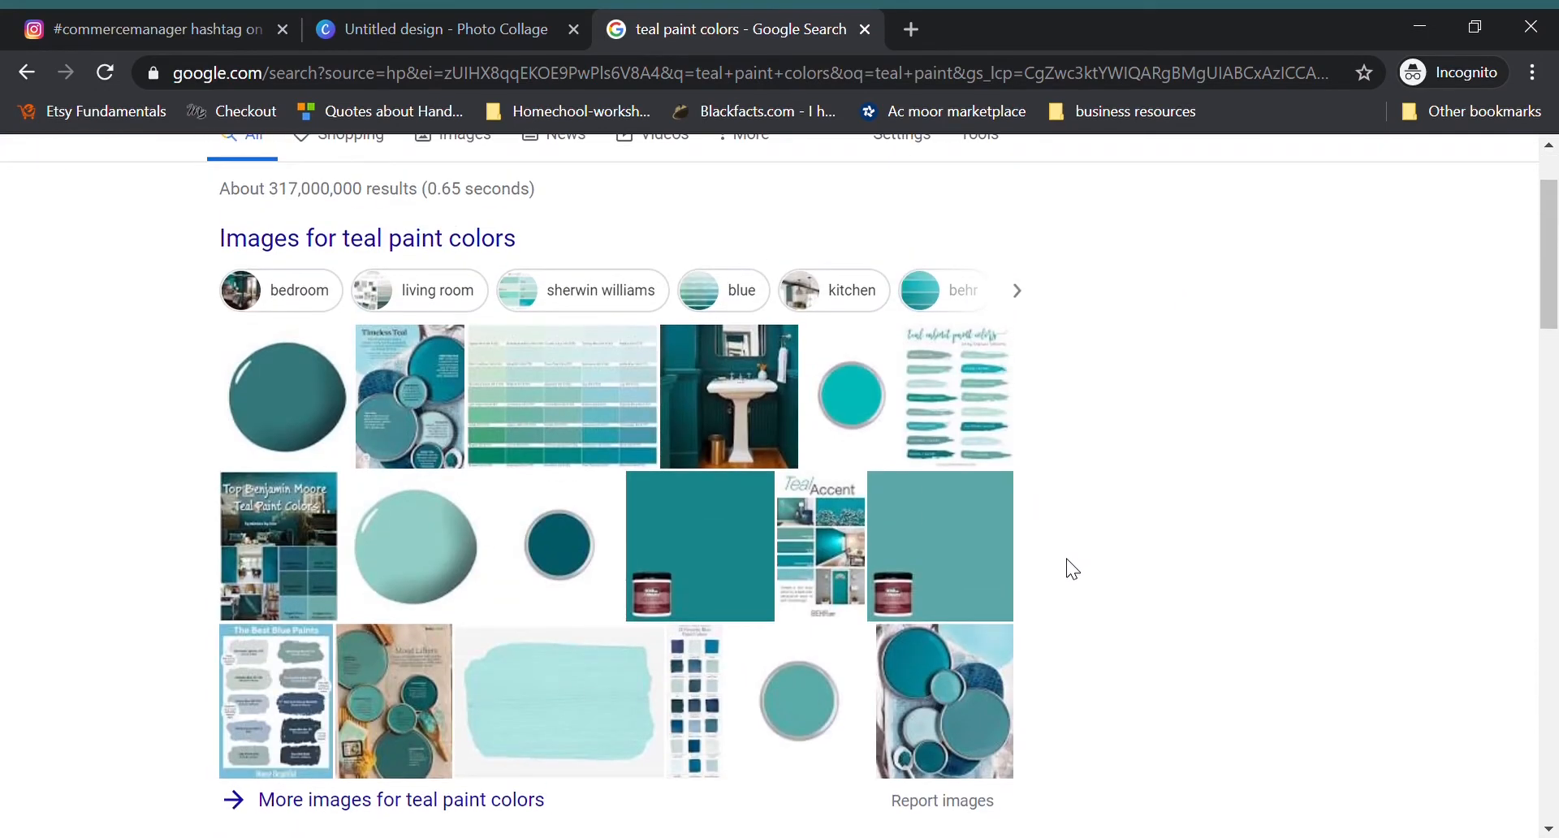
# Step: Browse Google's image results for teal paint colors and save the Navy Teal DE5832 swatch as teal-paint.jpg
pyautogui.scroll(2, 487, 309)
pyautogui.click(454, 259)
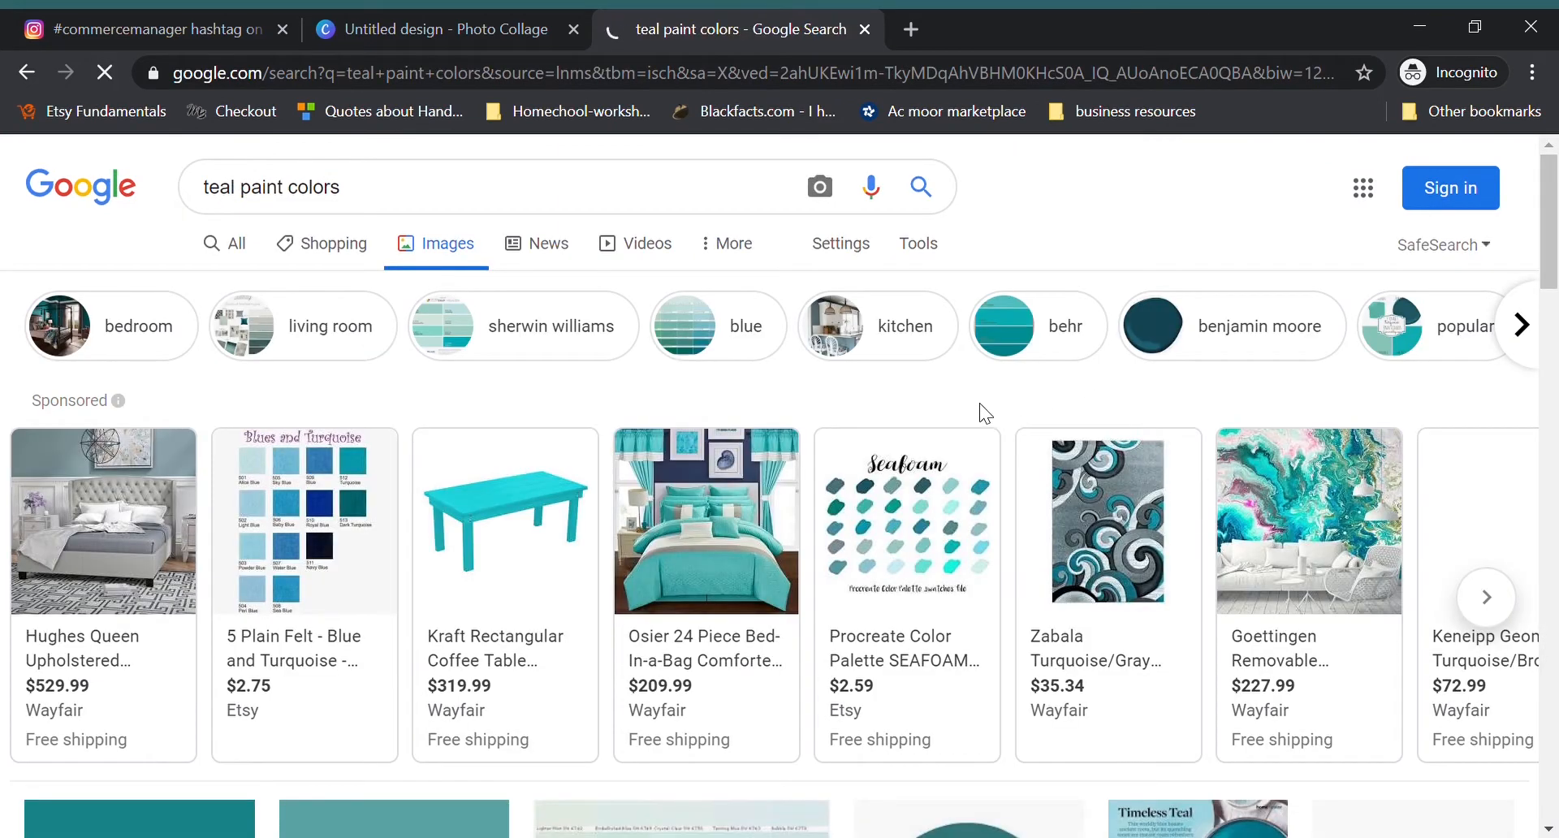
pyautogui.scroll(-5, 915, 411)
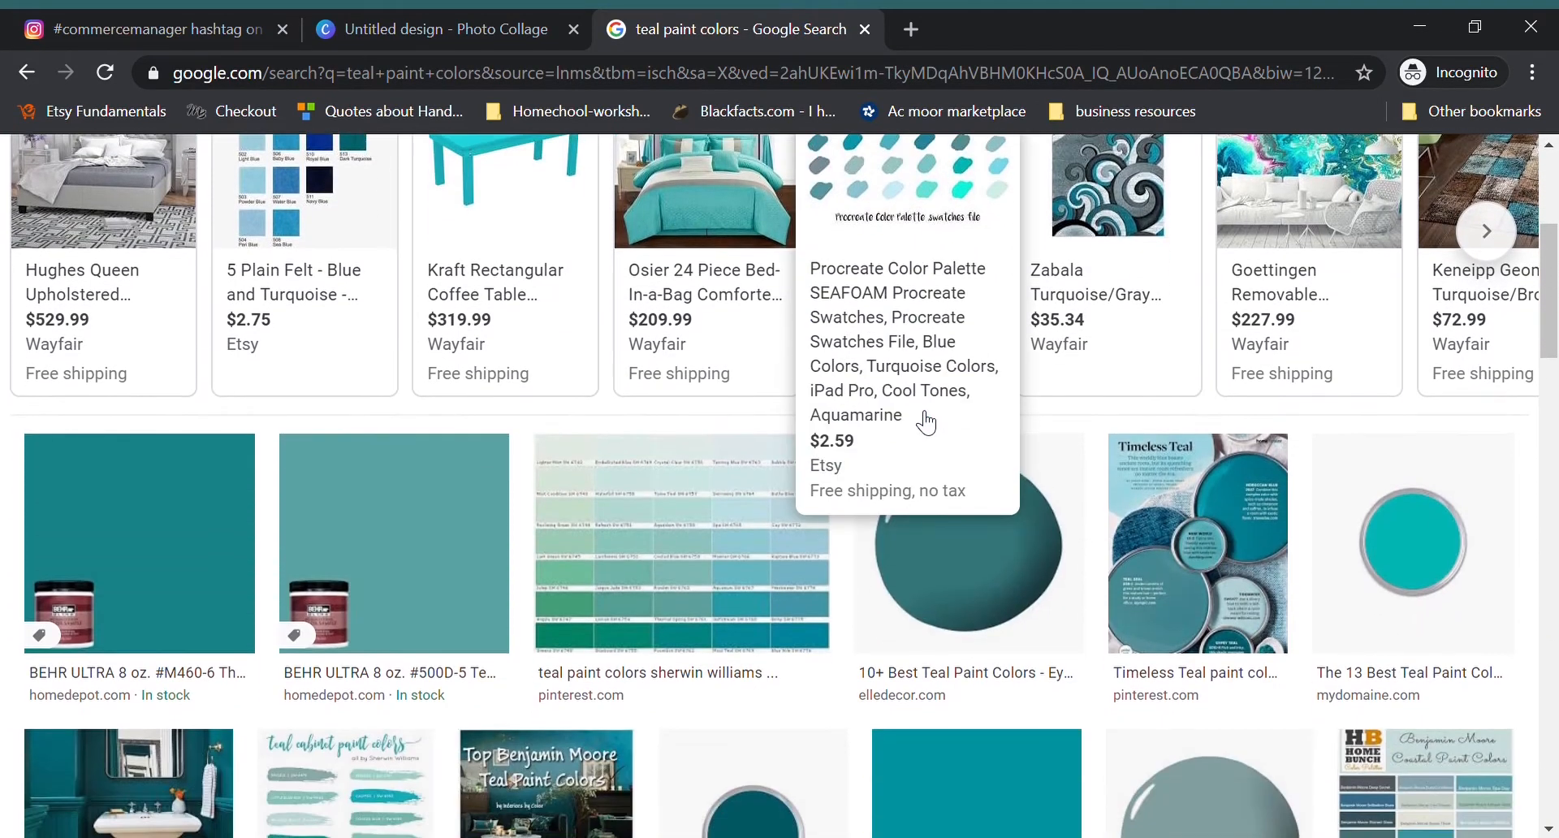
pyautogui.scroll(-3, 652, 455)
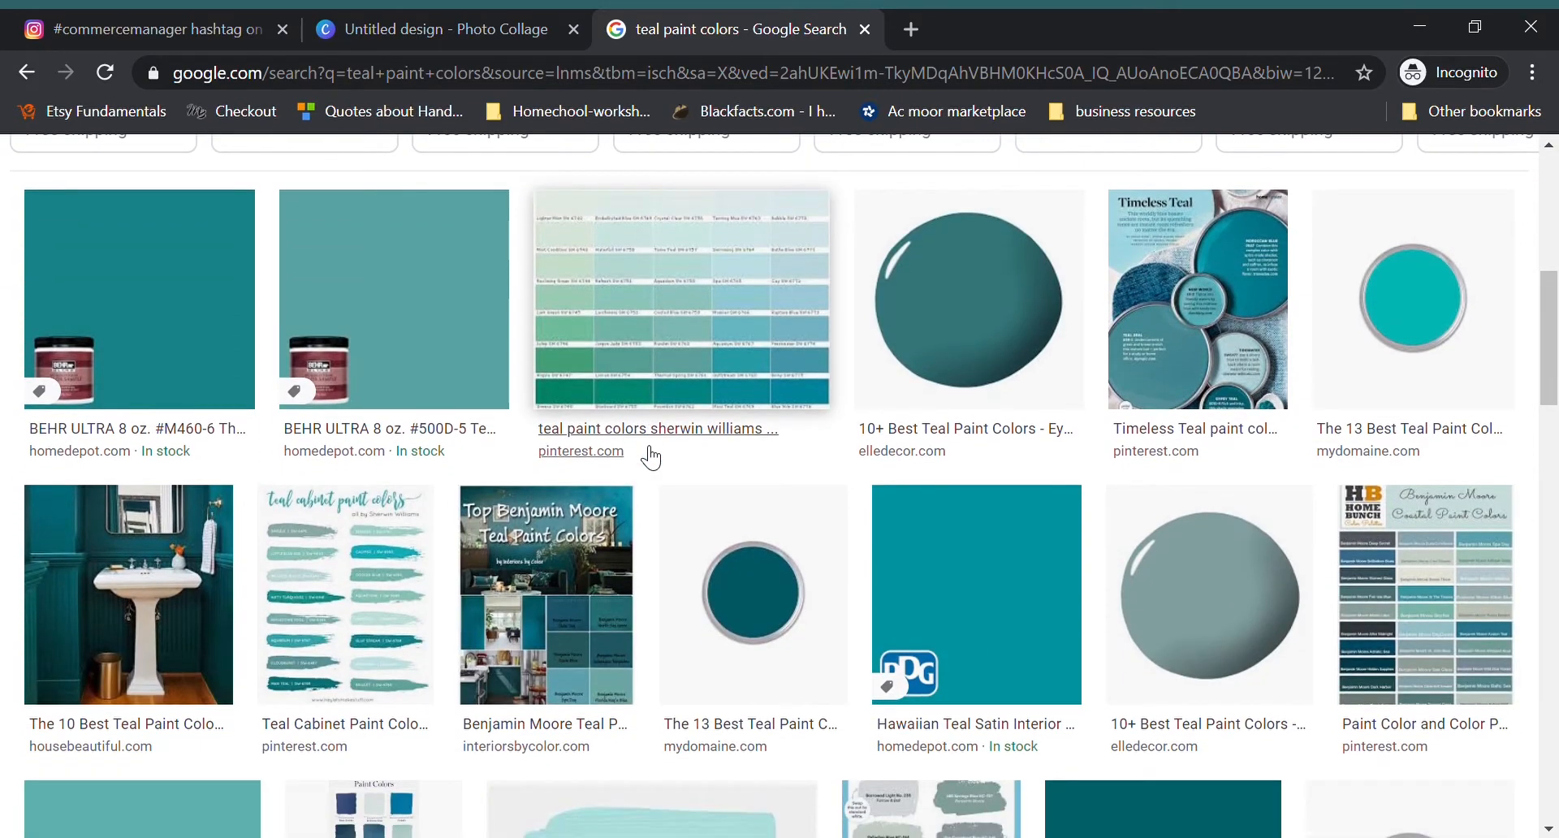
pyautogui.scroll(-6, 652, 457)
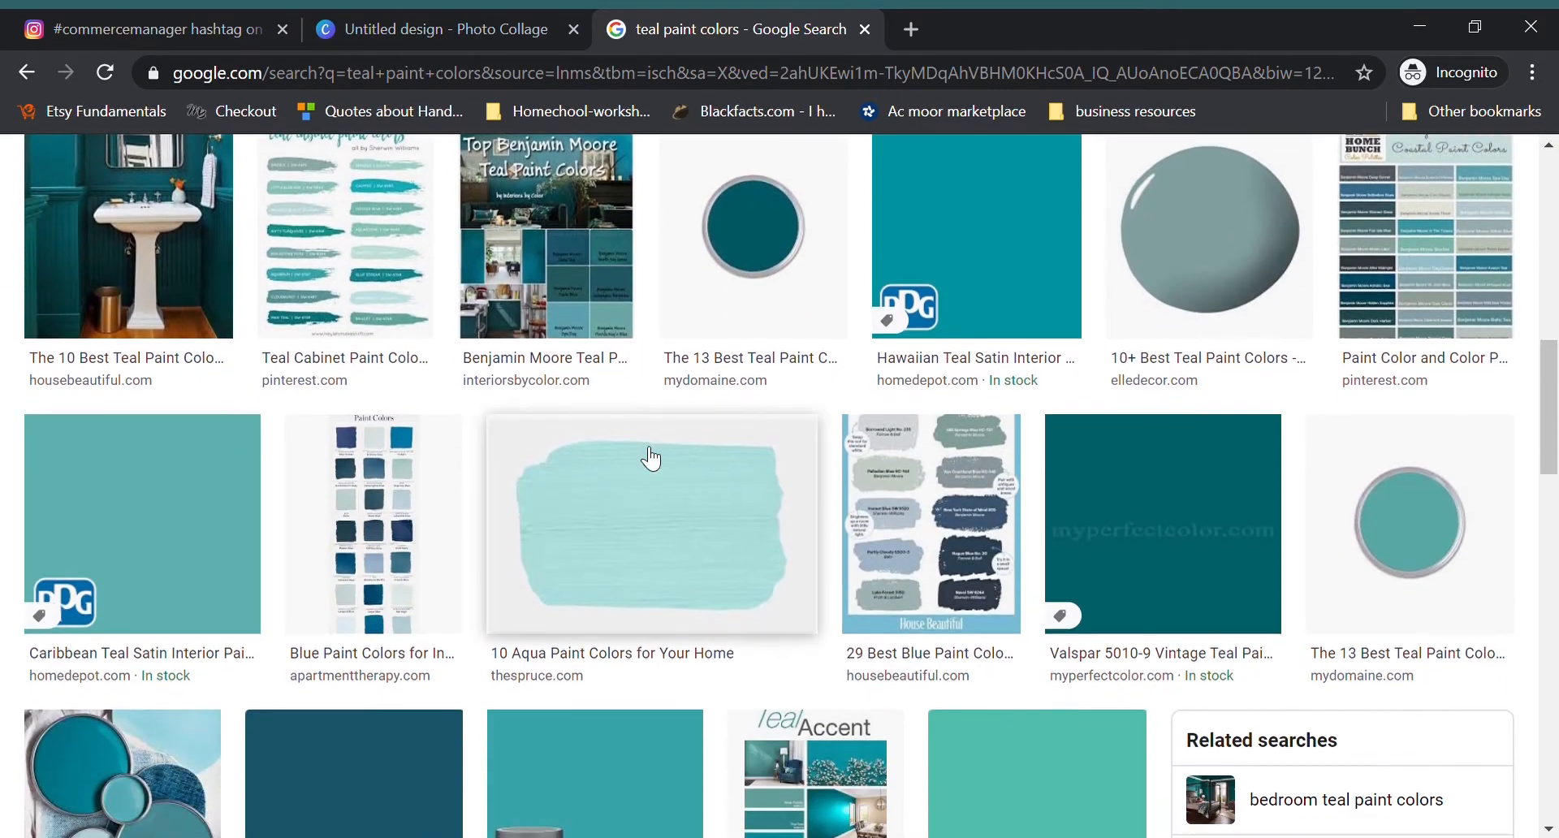
pyautogui.scroll(-6, 656, 459)
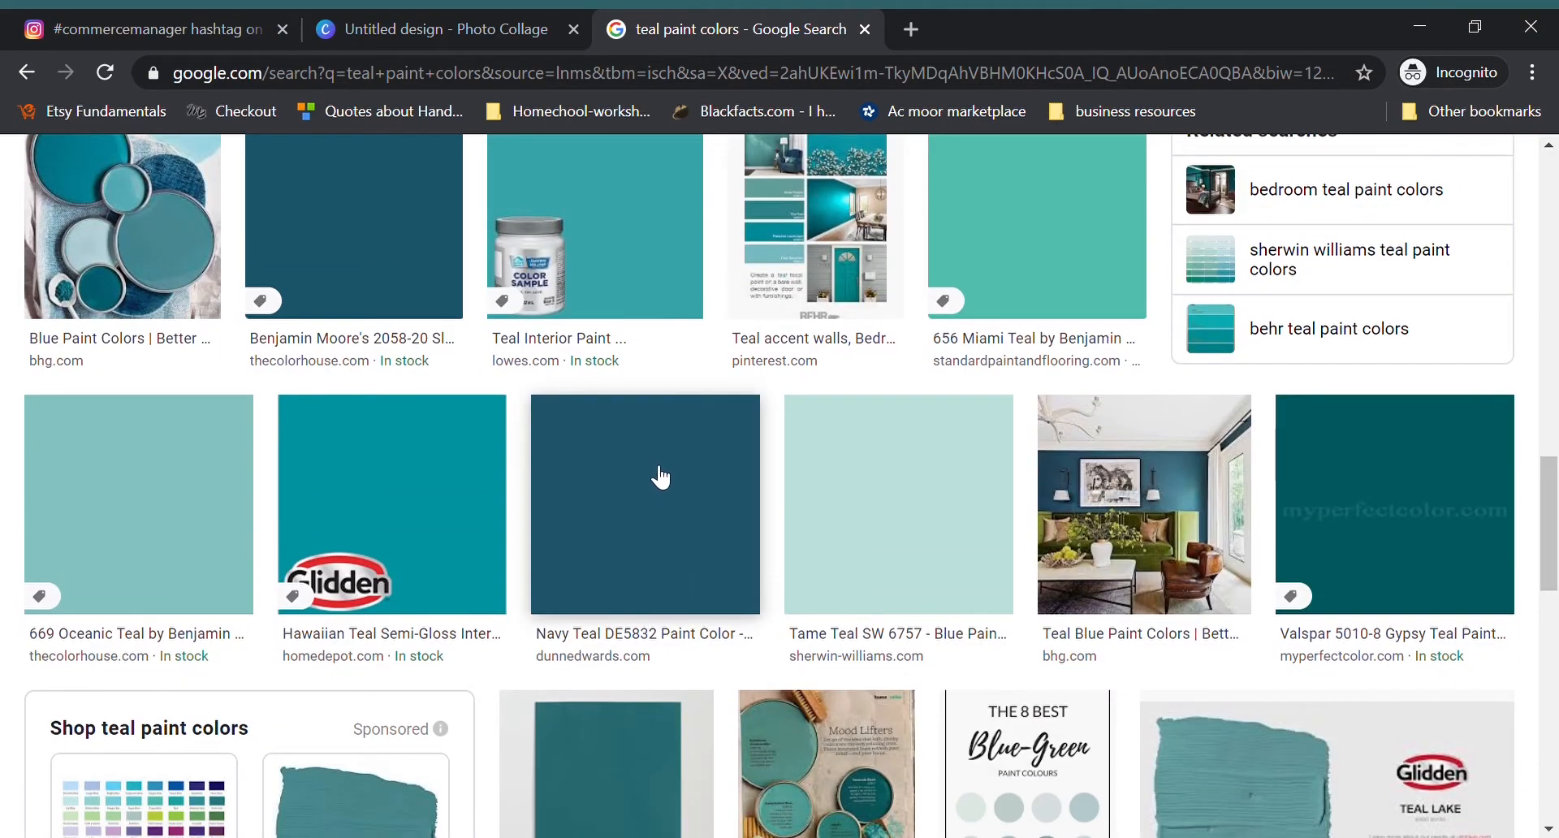
pyautogui.scroll(-4, 799, 503)
pyautogui.scroll(-4, 802, 503)
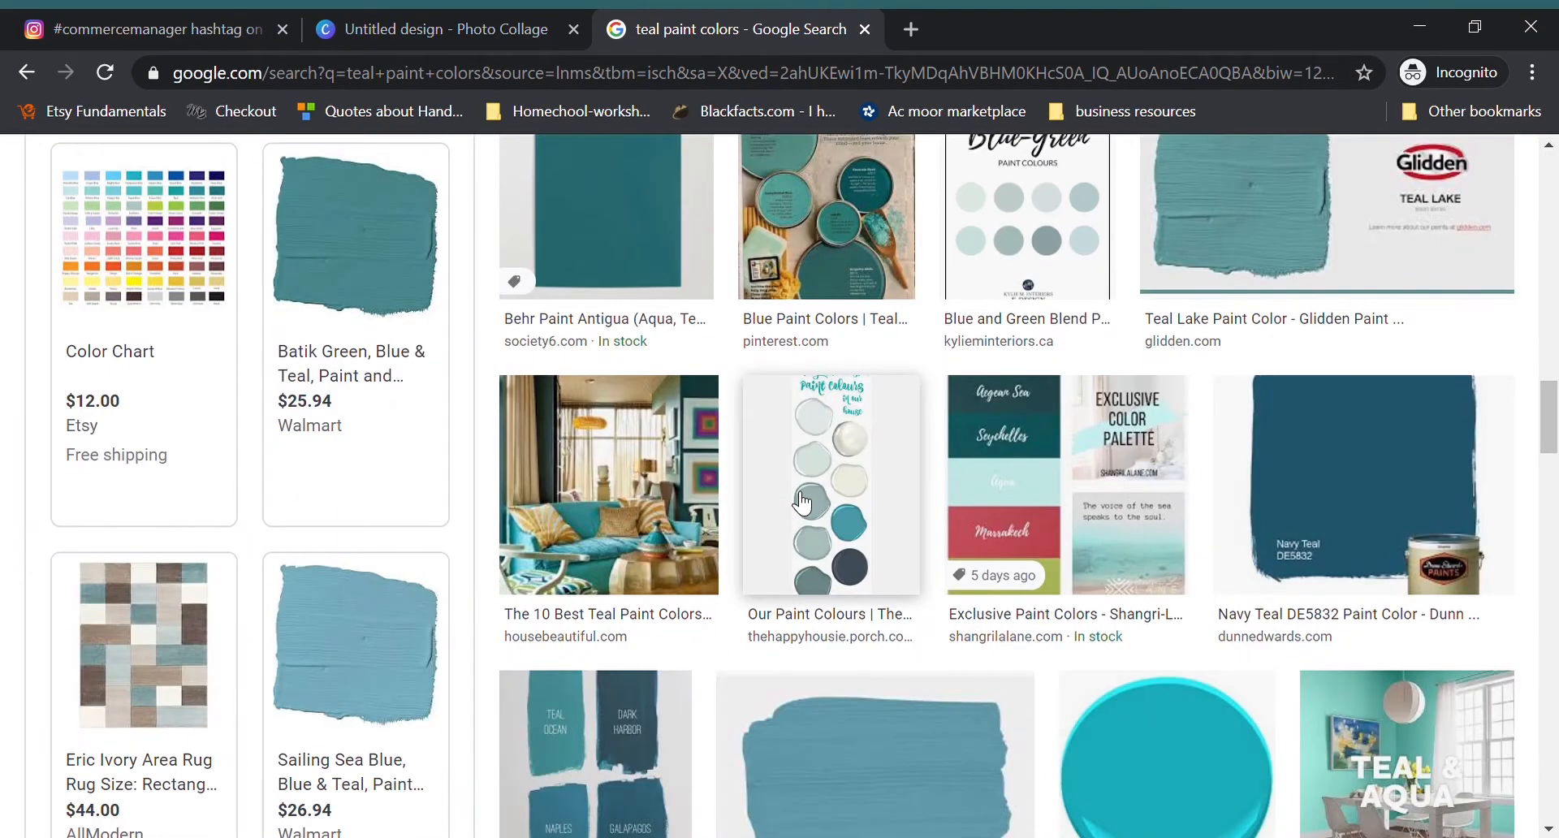
pyautogui.scroll(7, 802, 503)
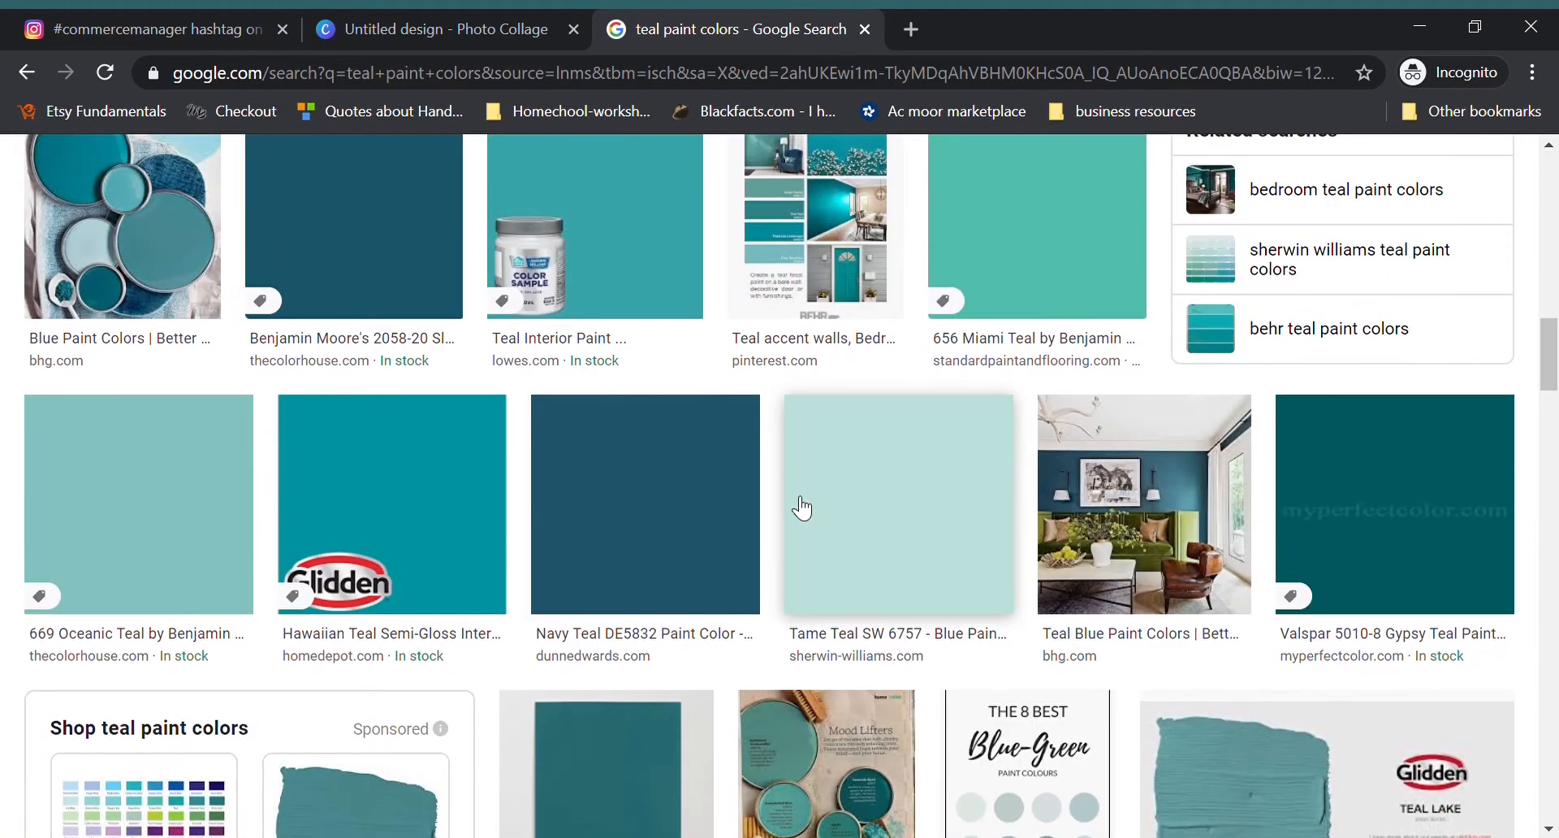
pyautogui.click(614, 510)
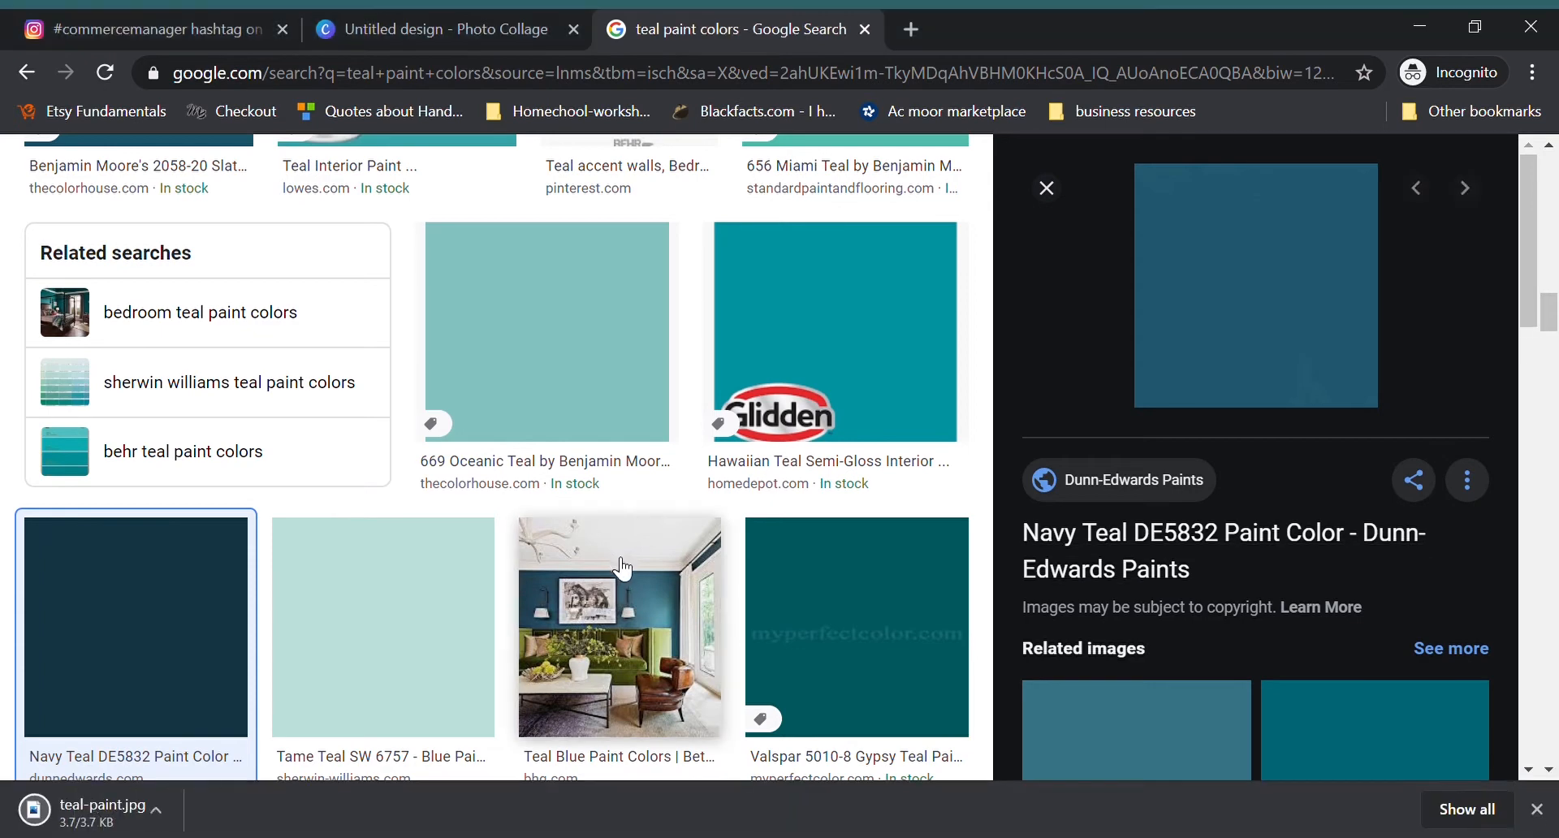
# Step: Switch to the Canva photo collage design and upload teal-paint.jpg to the image uploads
pyautogui.click(413, 33)
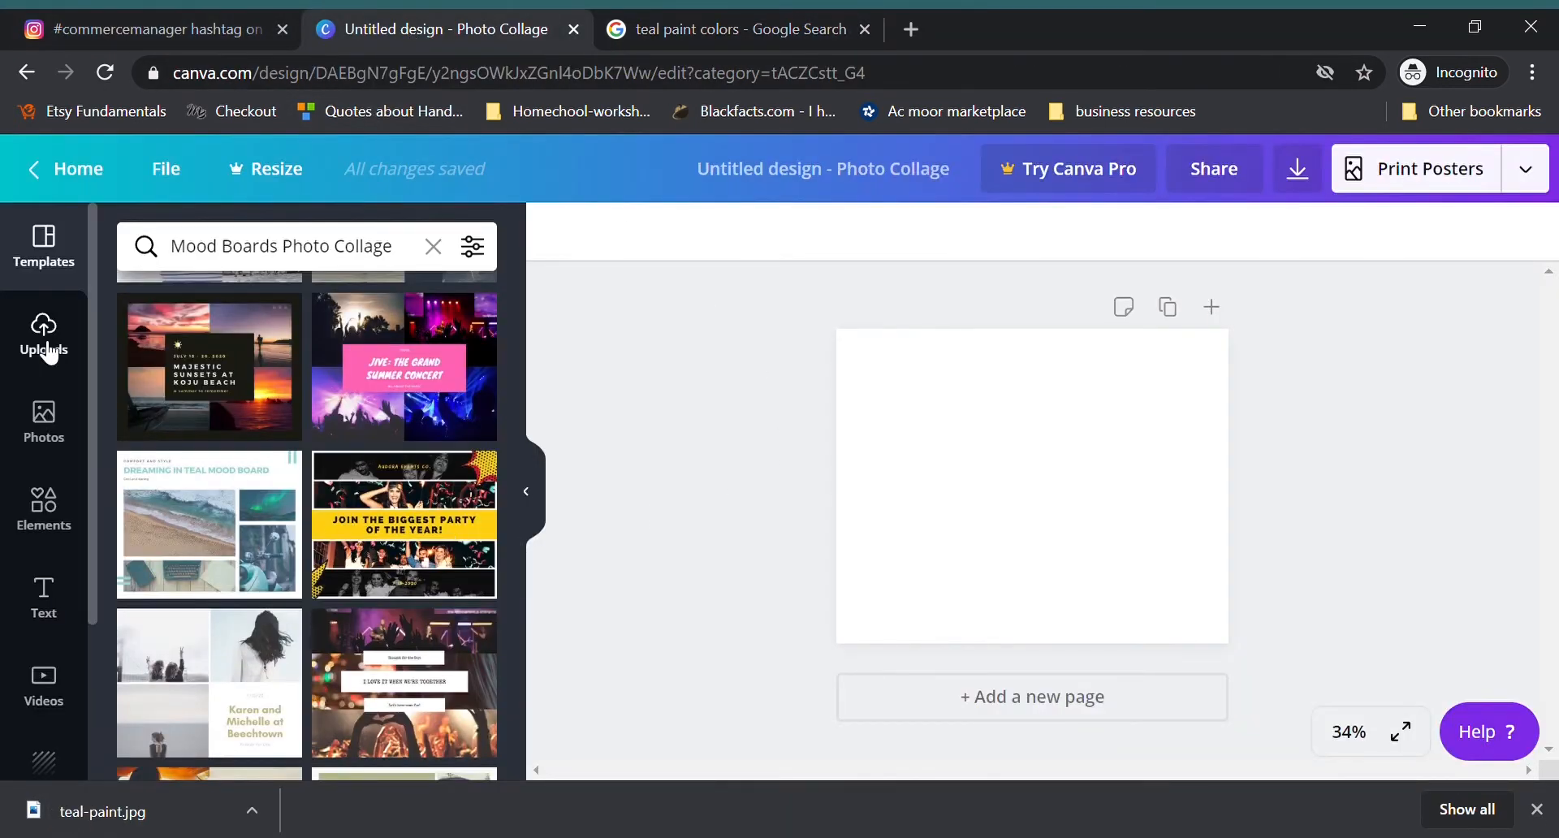
pyautogui.click(45, 337)
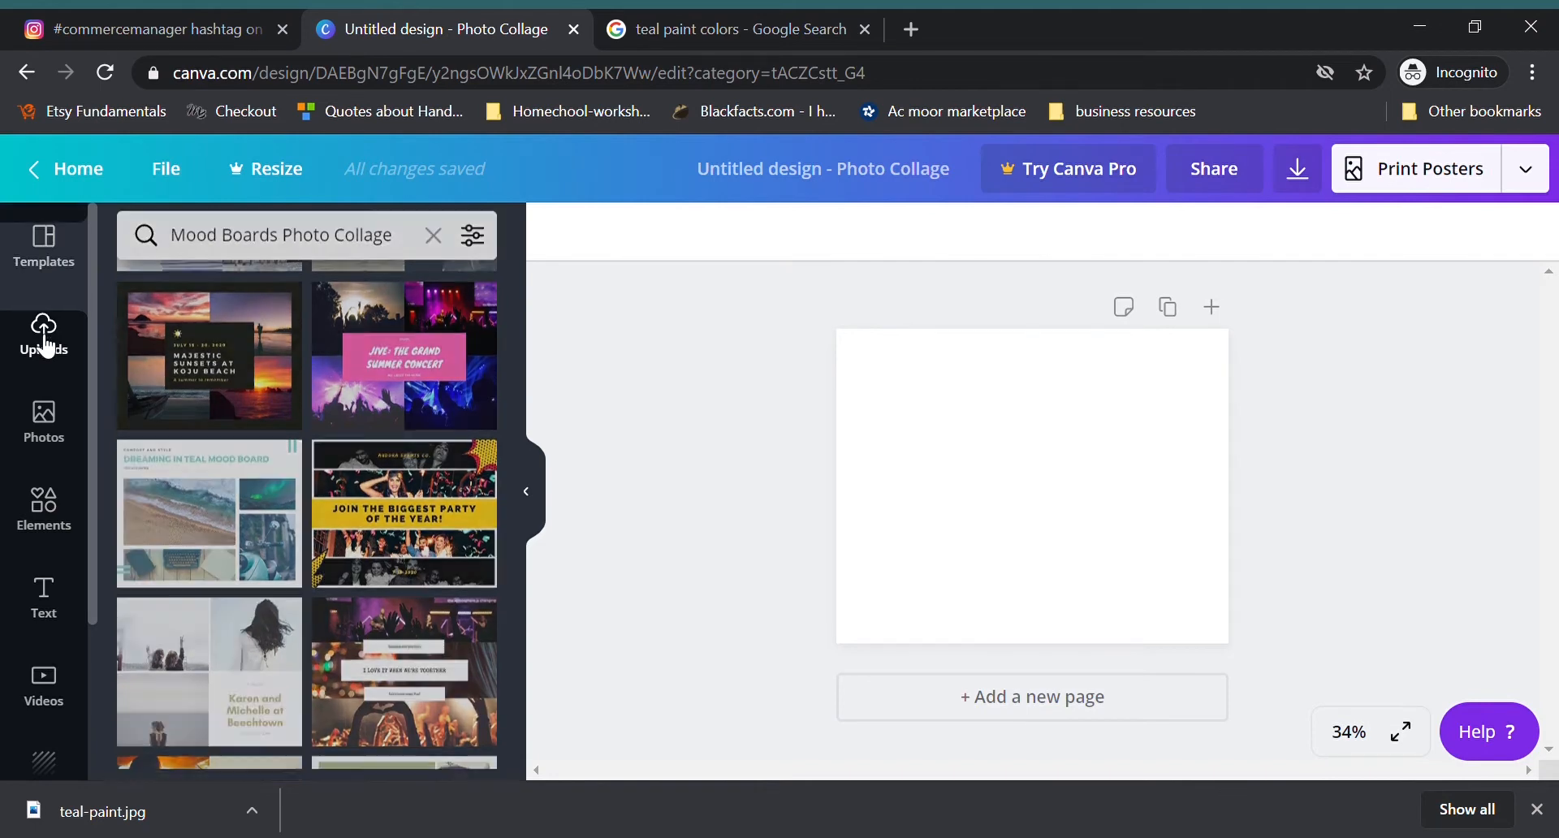
pyautogui.click(316, 270)
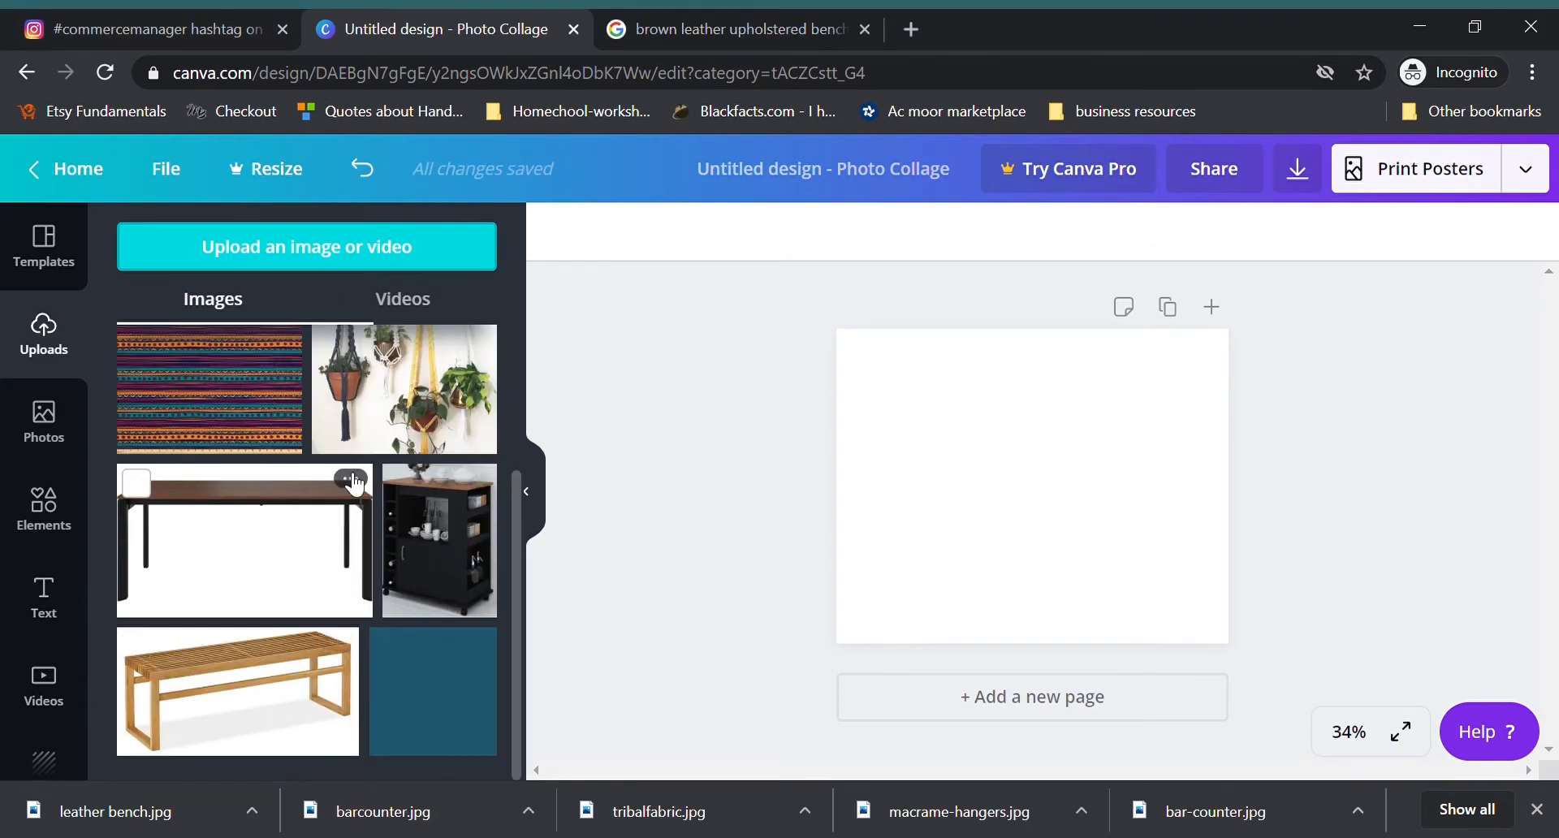
# Step: Look through the uploaded images and delete bar-counter.jpg from the uploads
pyautogui.scroll(3, 430, 511)
pyautogui.scroll(-3, 441, 508)
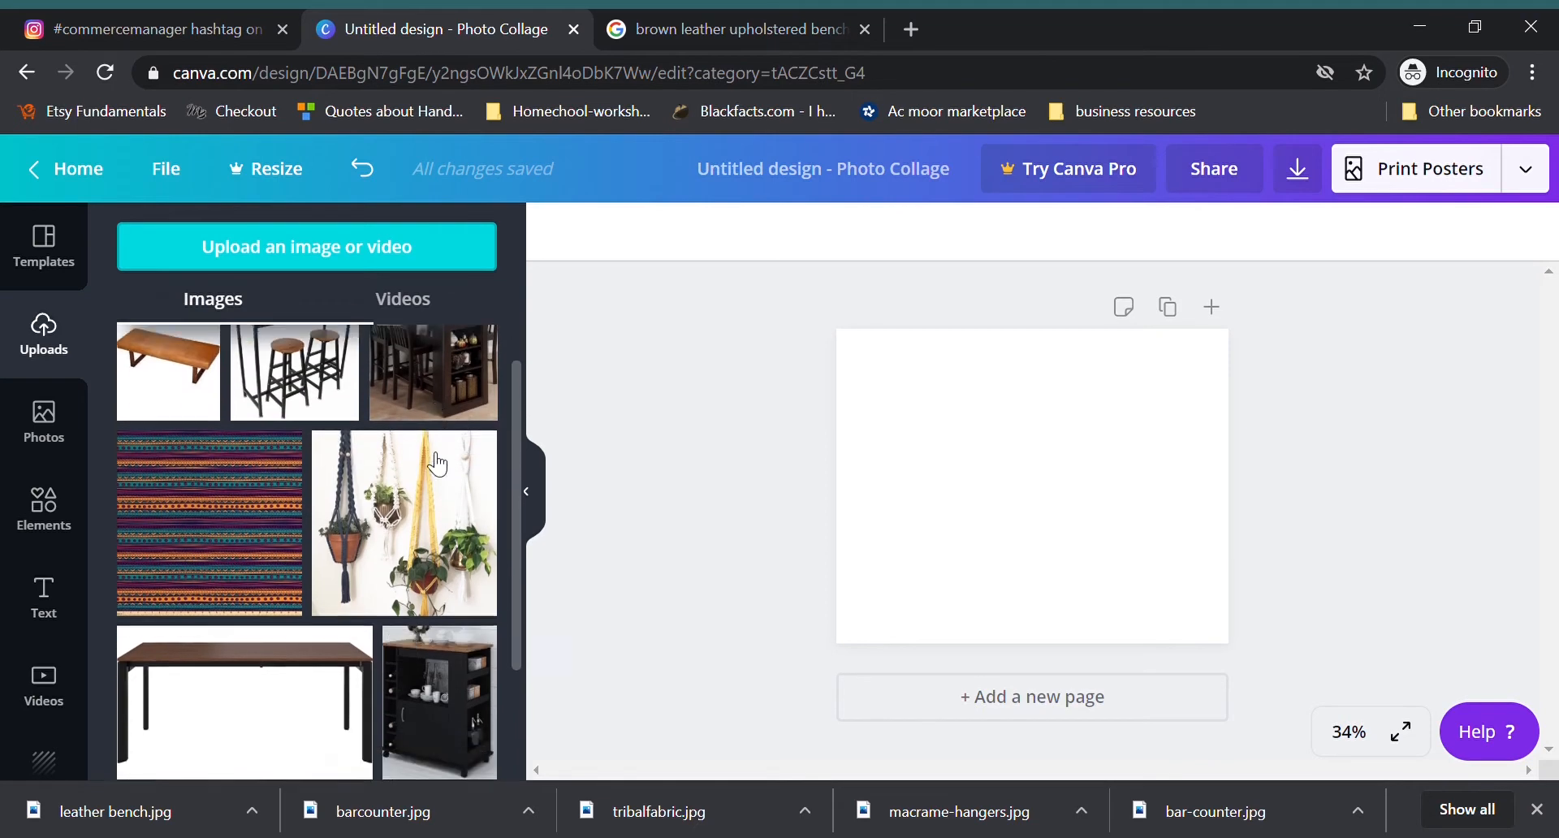
pyautogui.scroll(3, 359, 629)
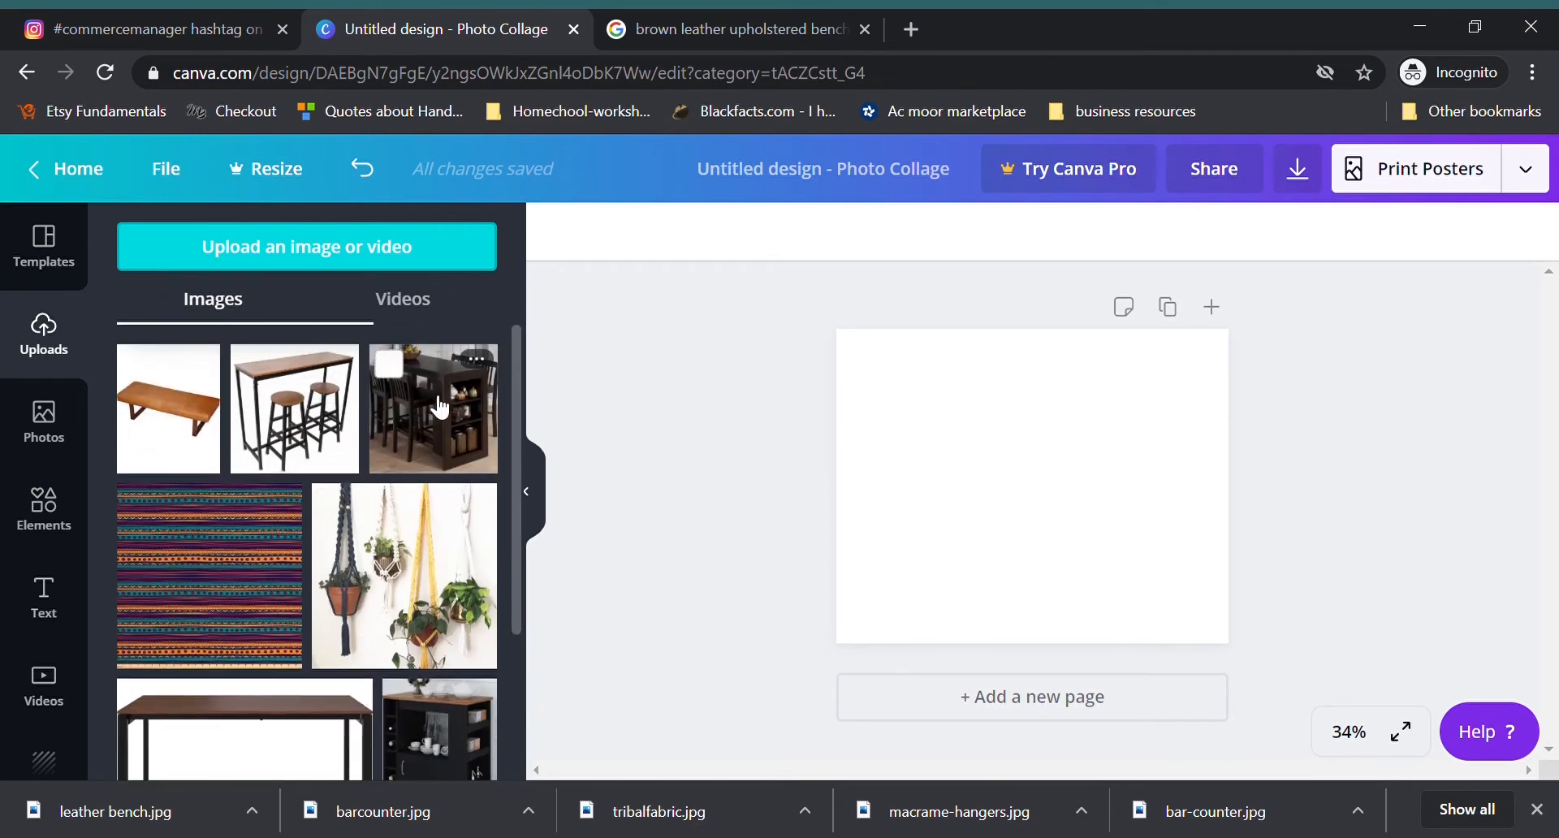
pyautogui.click(478, 359)
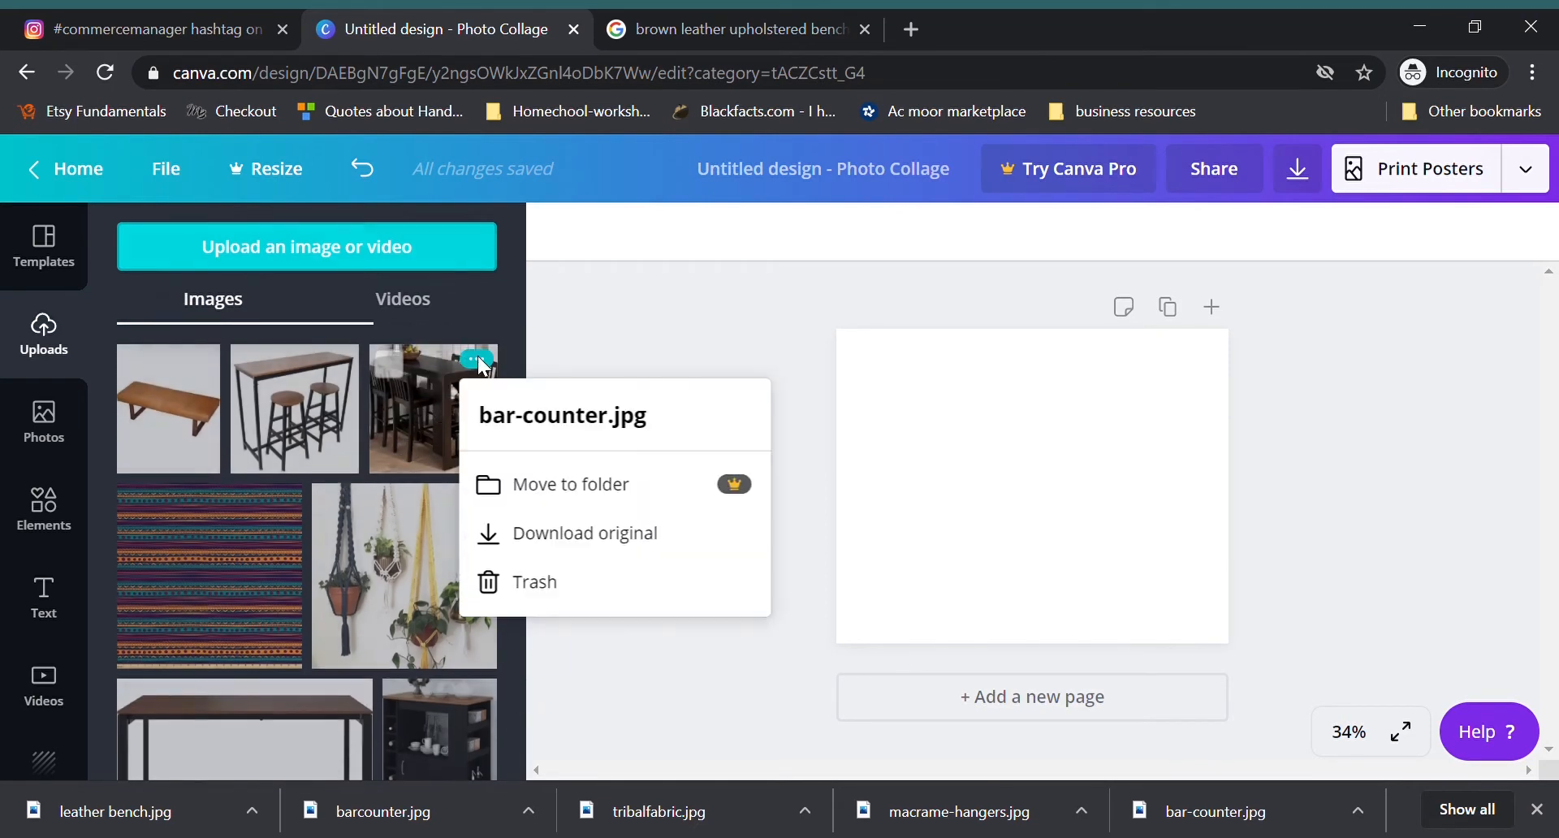
pyautogui.click(501, 597)
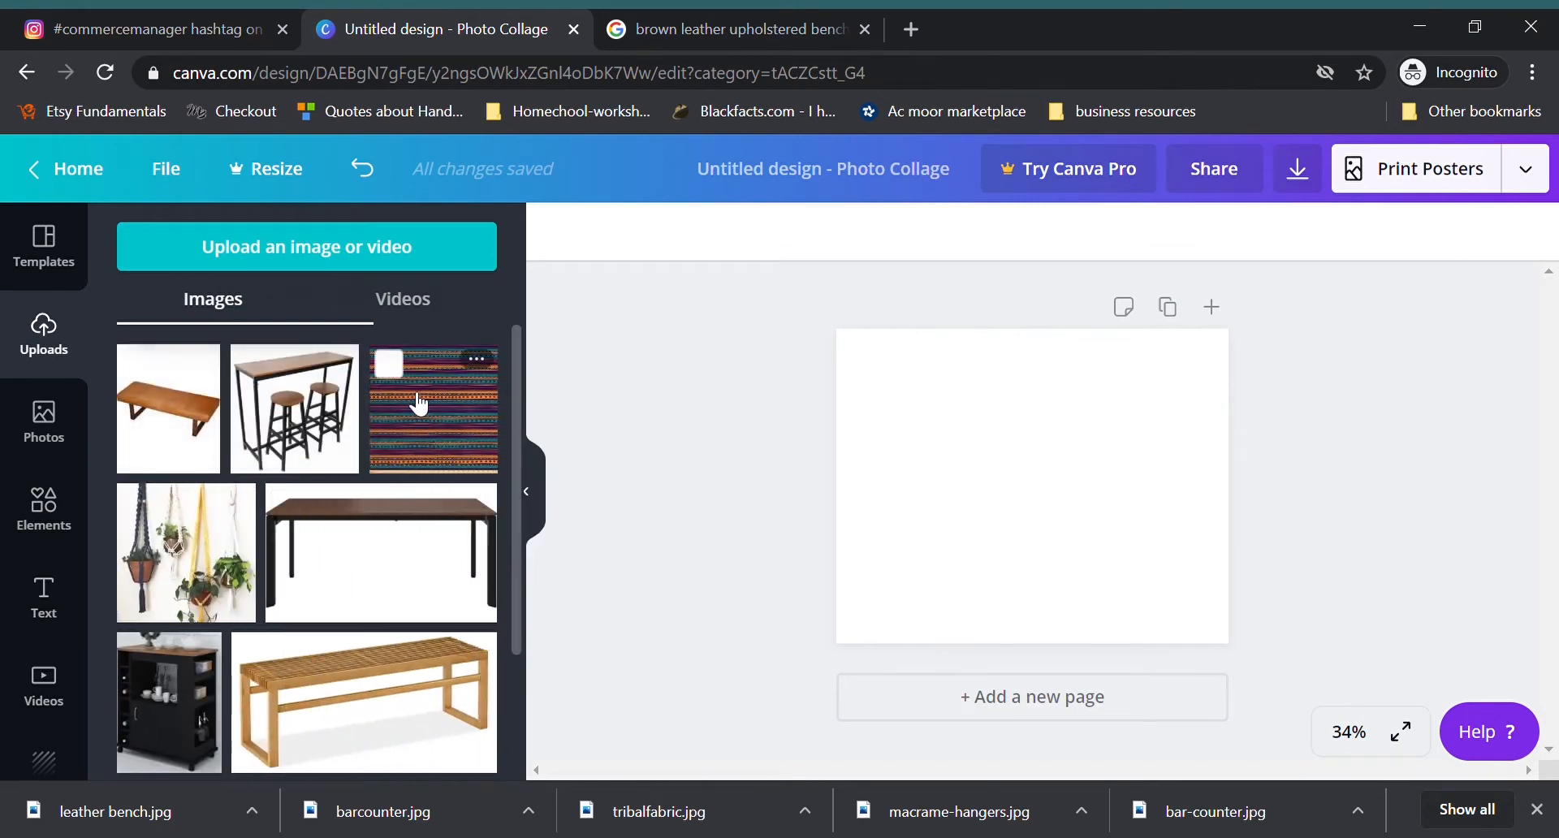
# Step: Place the teal paint swatch on the page and stretch it into a wide rectangle in the page's upper-right area
pyautogui.scroll(-2, 419, 547)
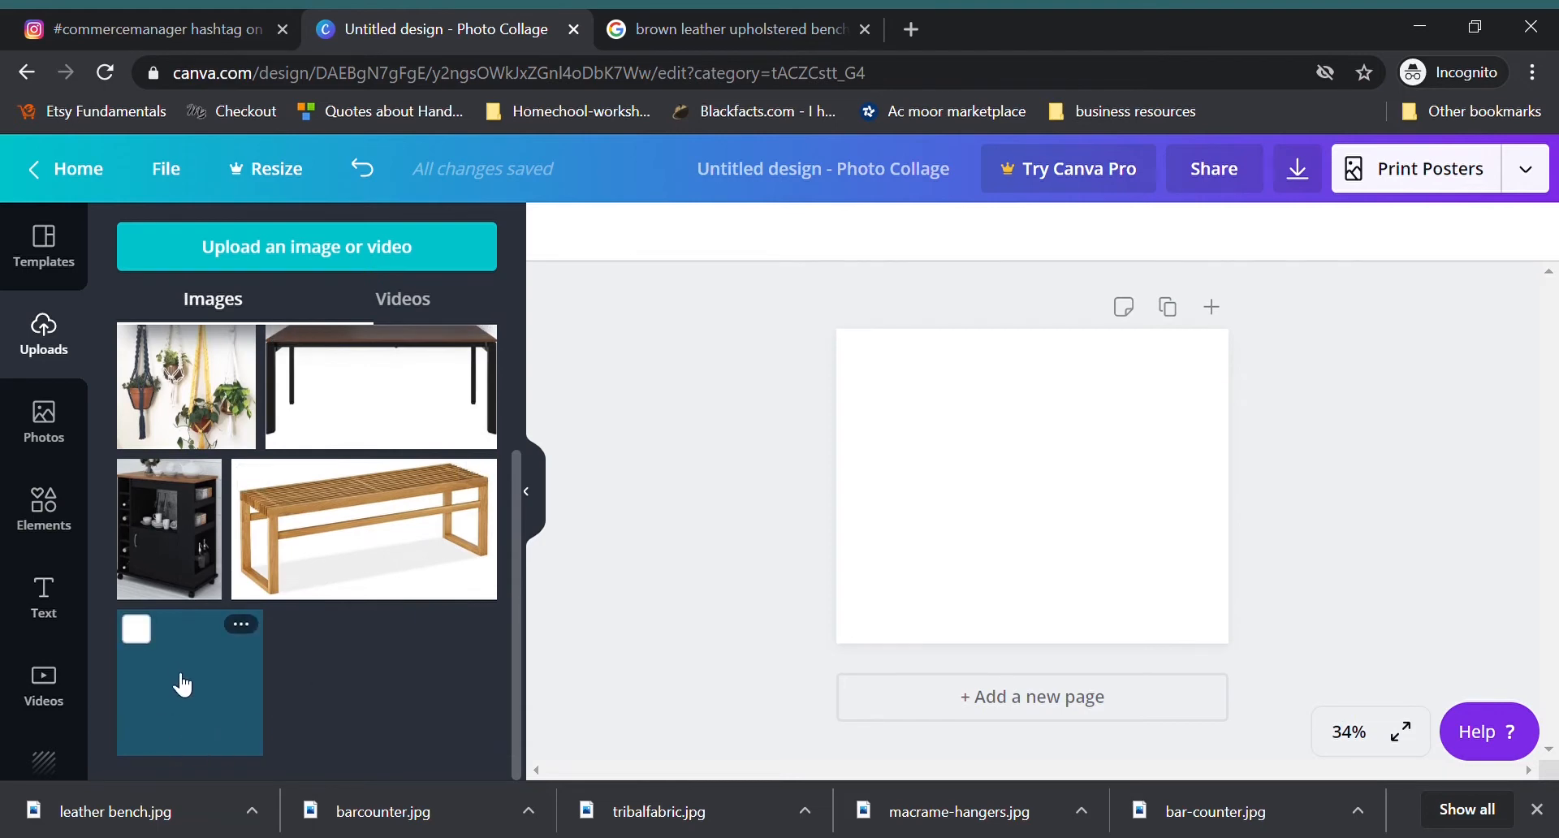
pyautogui.moveTo(184, 684); pyautogui.dragTo(978, 475)
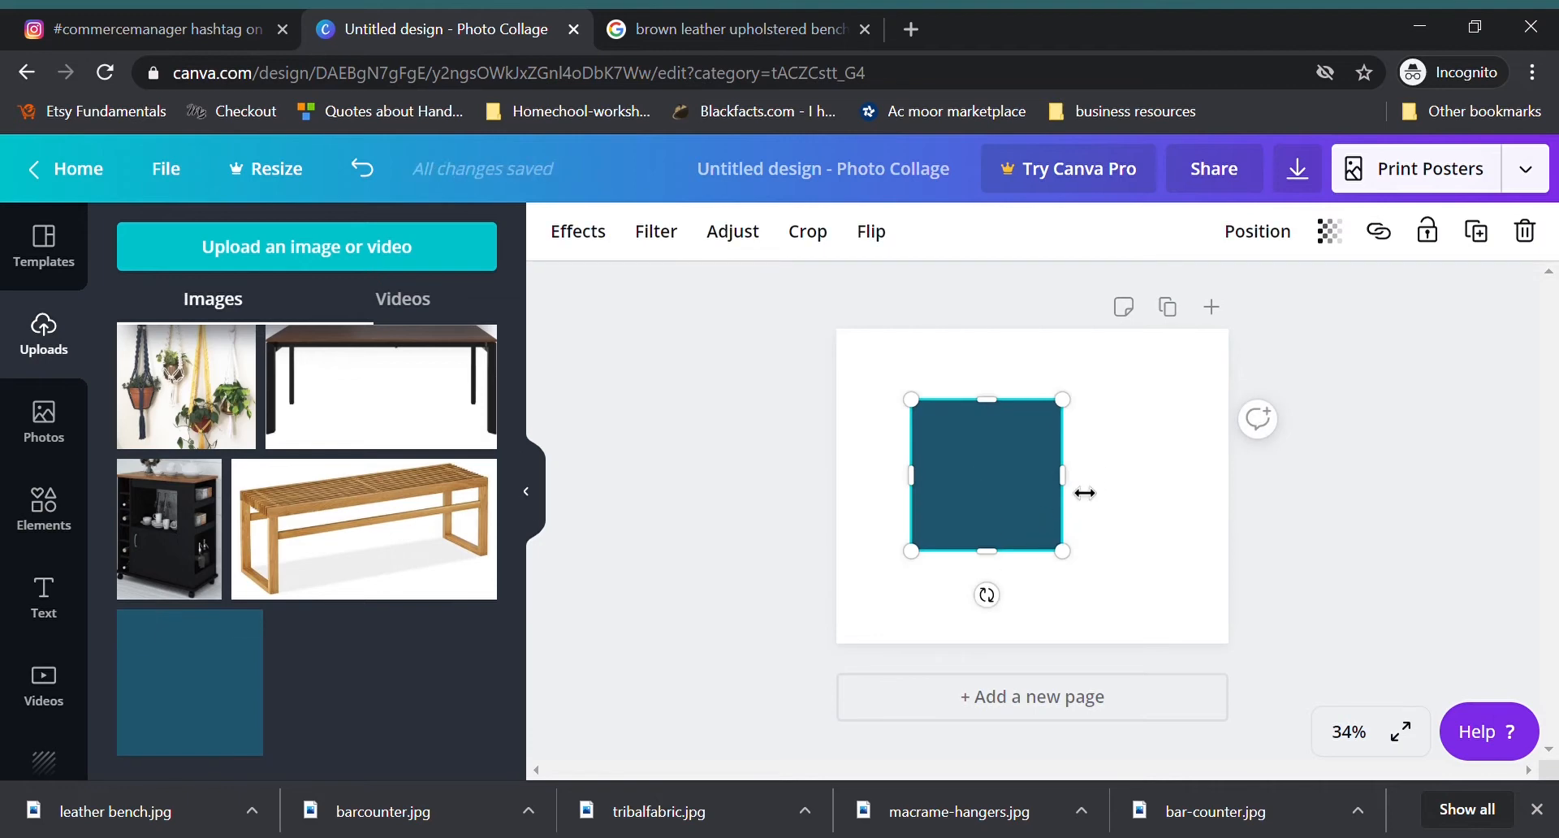
pyautogui.moveTo(1075, 490); pyautogui.dragTo(1215, 491)
pyautogui.moveTo(1096, 476); pyautogui.dragTo(1111, 427)
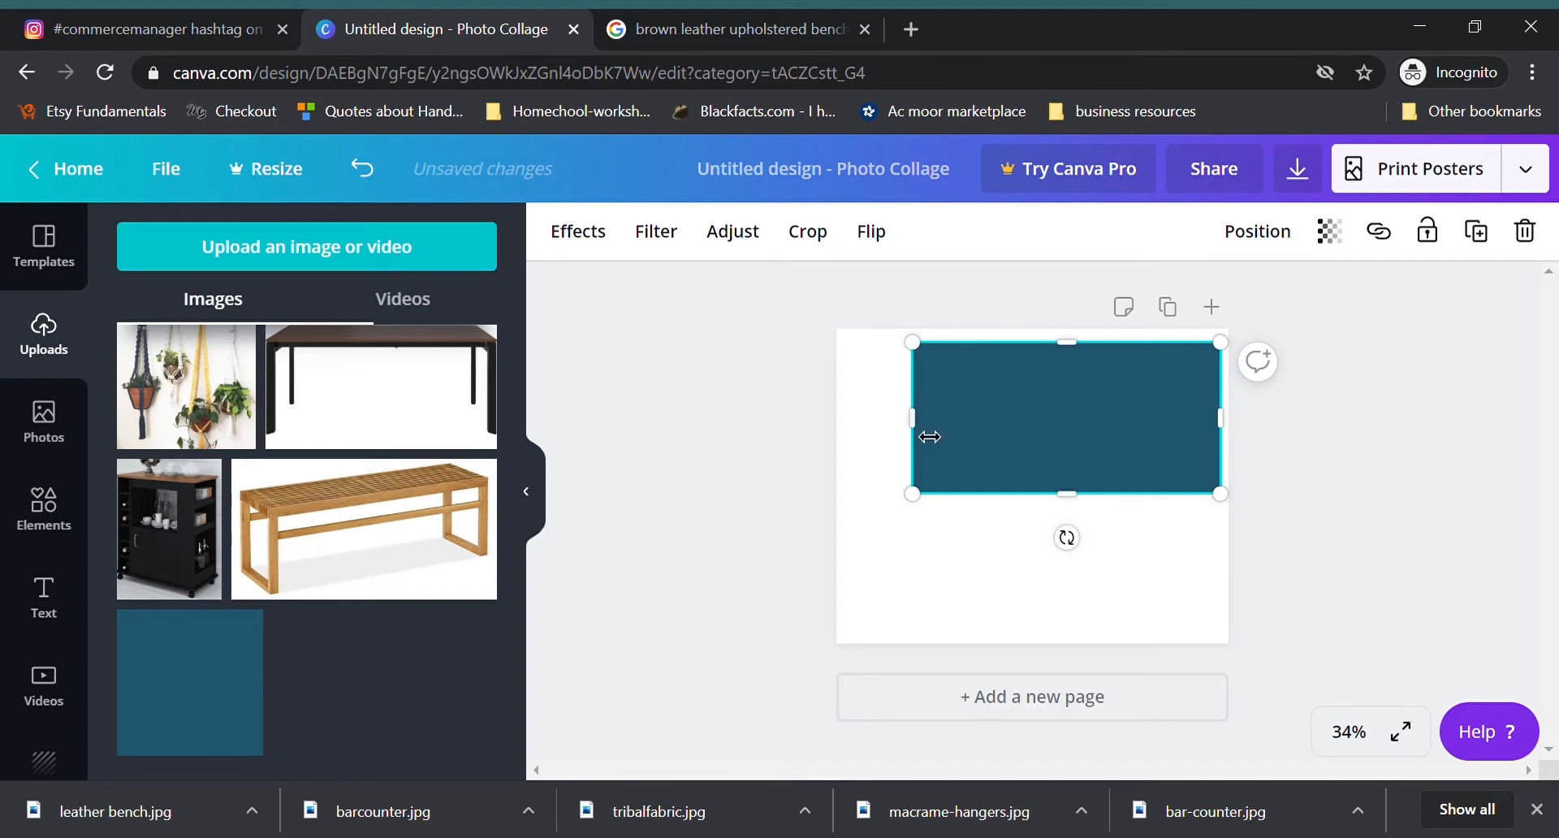
pyautogui.moveTo(929, 432); pyautogui.dragTo(954, 432)
pyautogui.moveTo(1089, 504); pyautogui.dragTo(1093, 516)
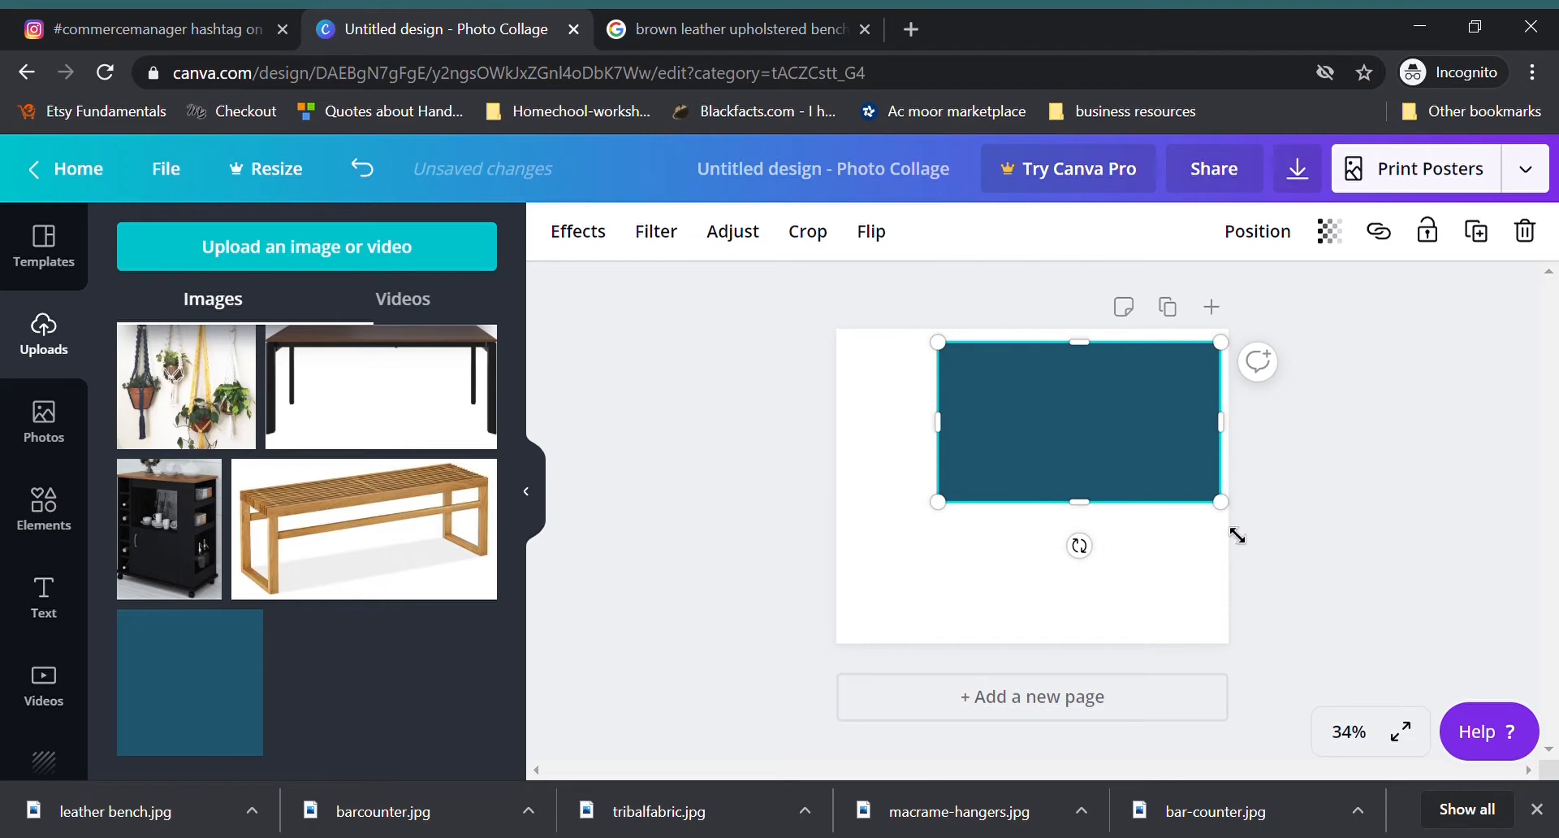
pyautogui.click(1281, 507)
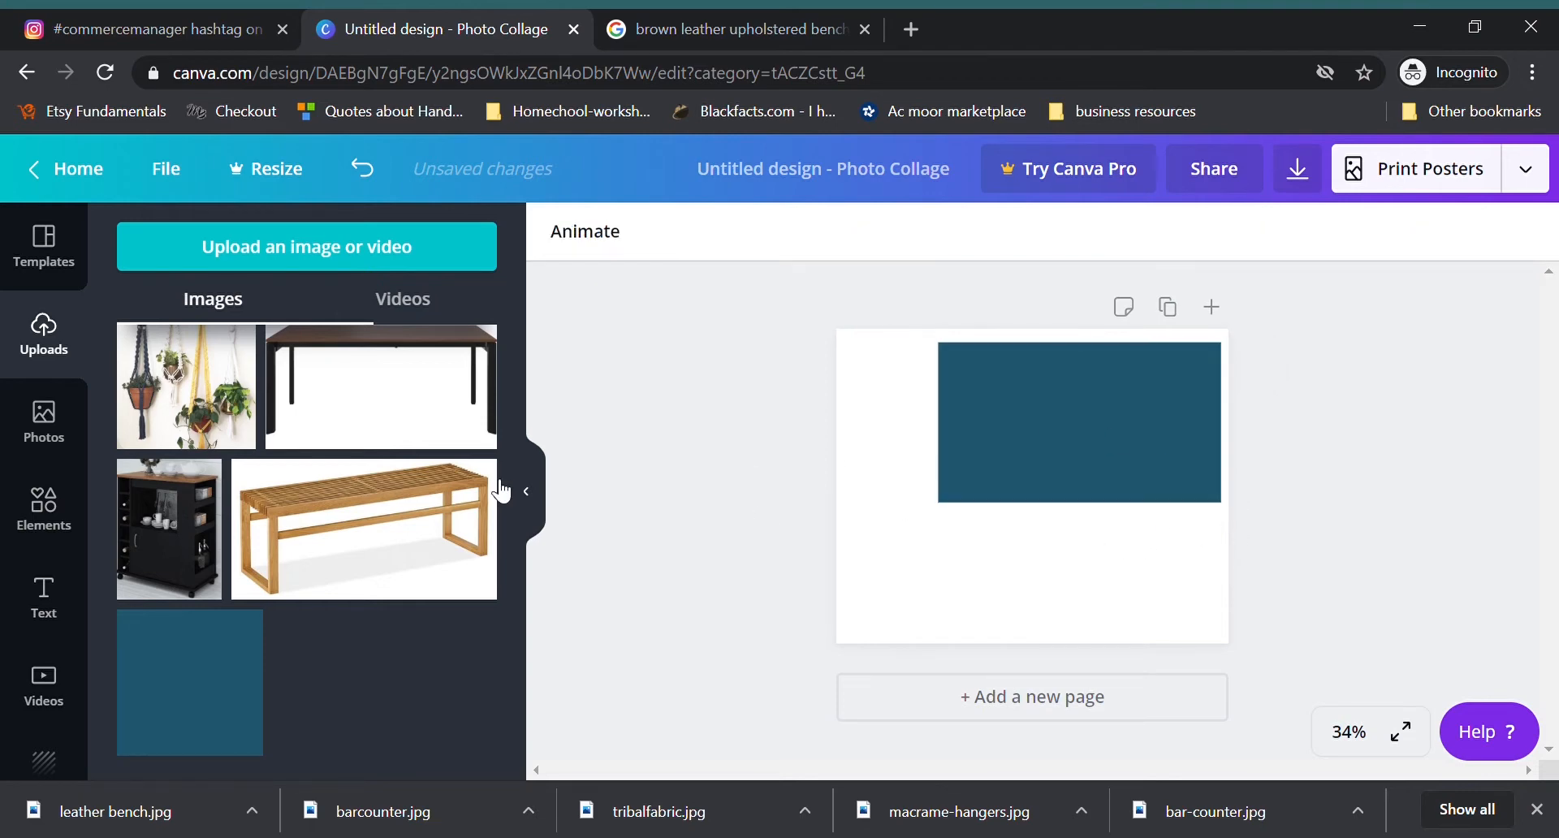
# Step: Place the dark wood dining table image directly below the teal block at the same width and trim its lower edge
pyautogui.scroll(2, 391, 550)
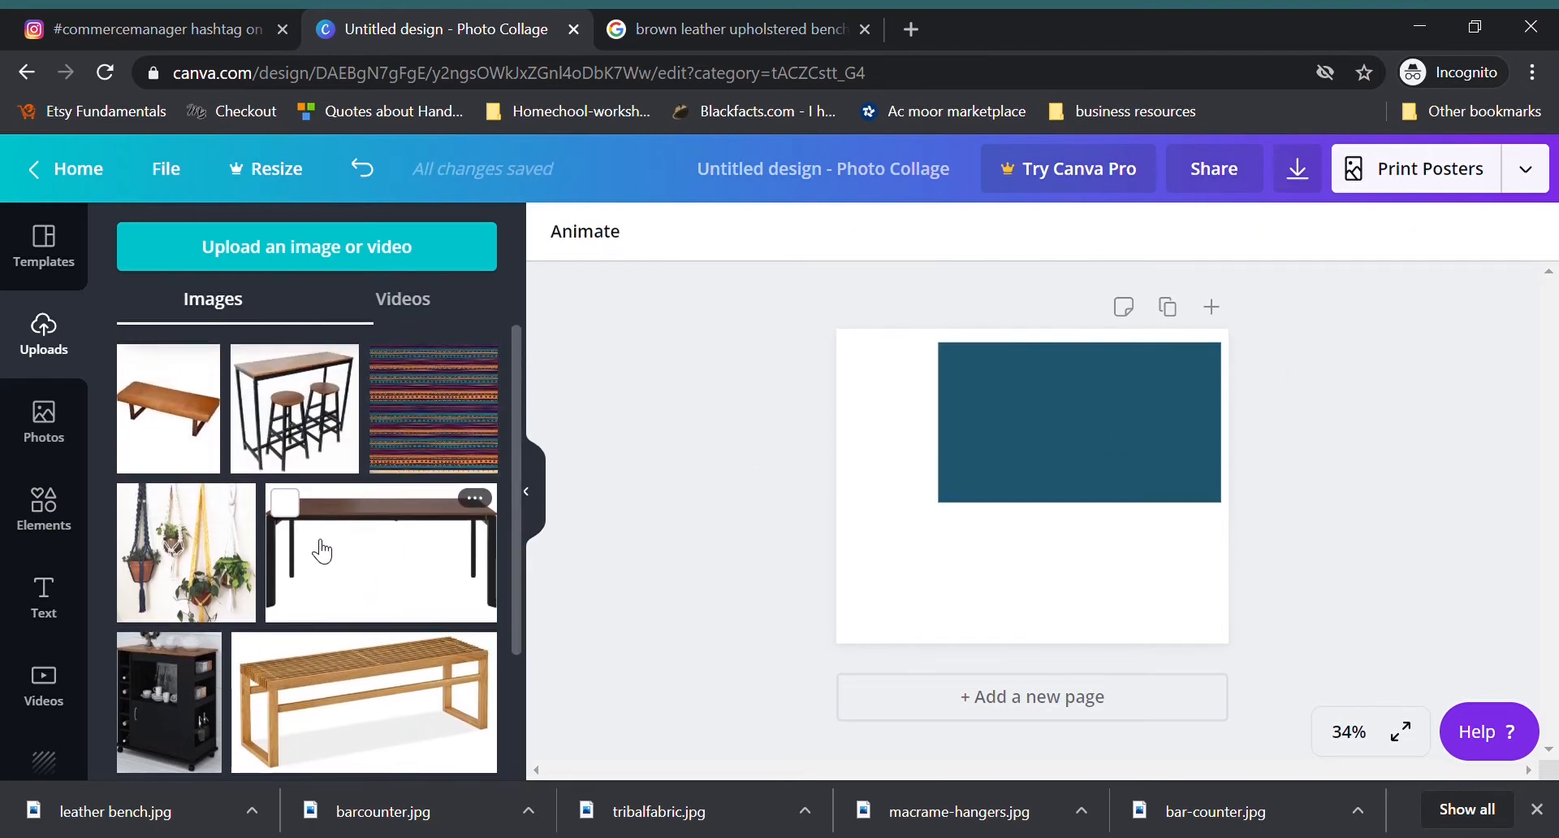
pyautogui.moveTo(369, 549); pyautogui.dragTo(1016, 531)
pyautogui.moveTo(1068, 485); pyautogui.dragTo(1095, 544)
pyautogui.click(1070, 515)
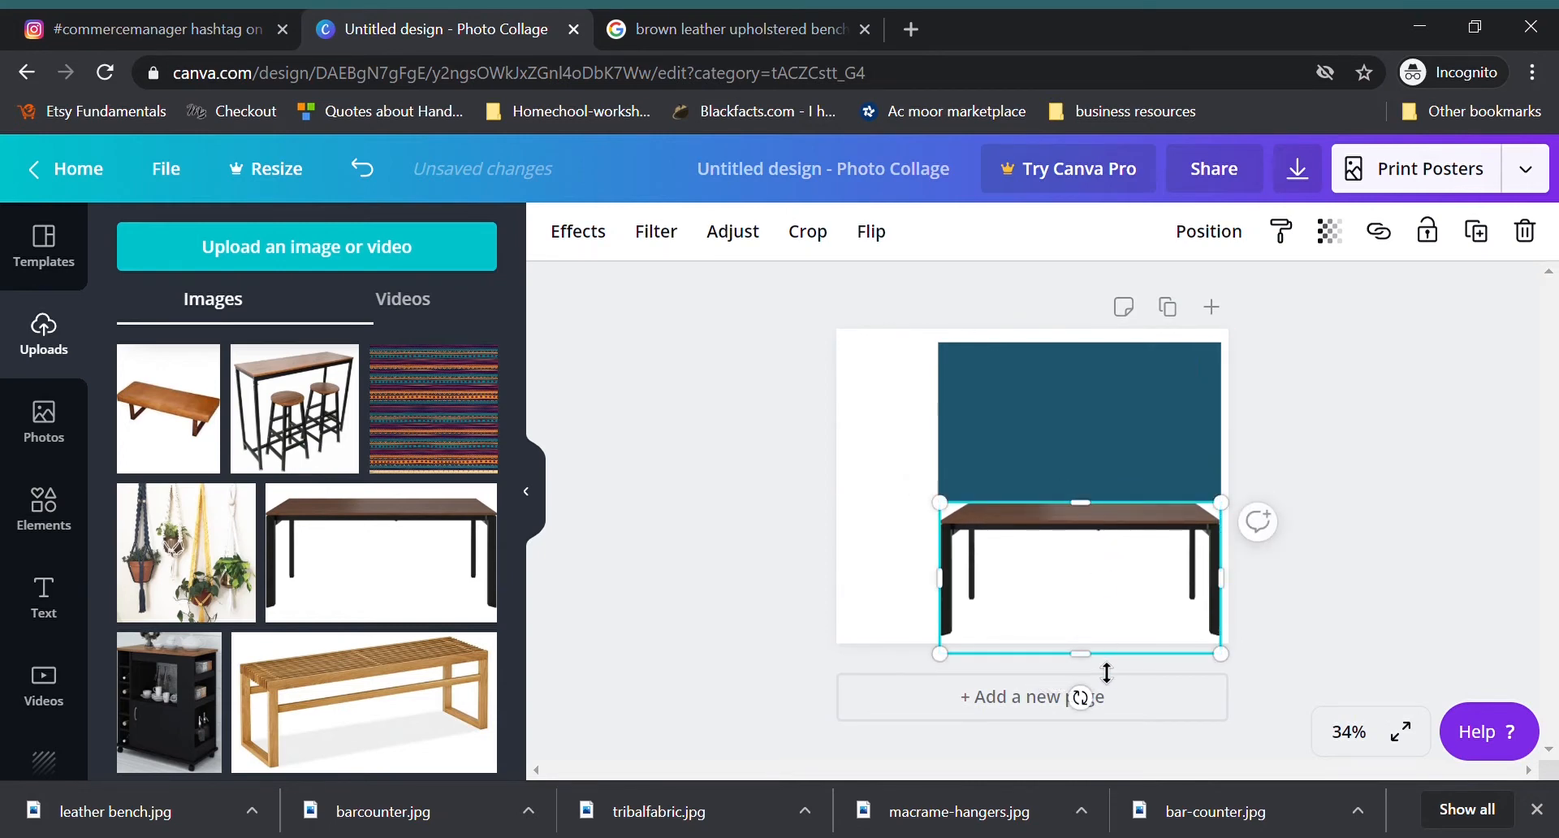
pyautogui.moveTo(1099, 671); pyautogui.dragTo(1096, 644)
pyautogui.click(1350, 609)
# Step: Shrink the dining table to about two thirds of the teal block's width, keeping it under the block's right end
pyautogui.click(1048, 586)
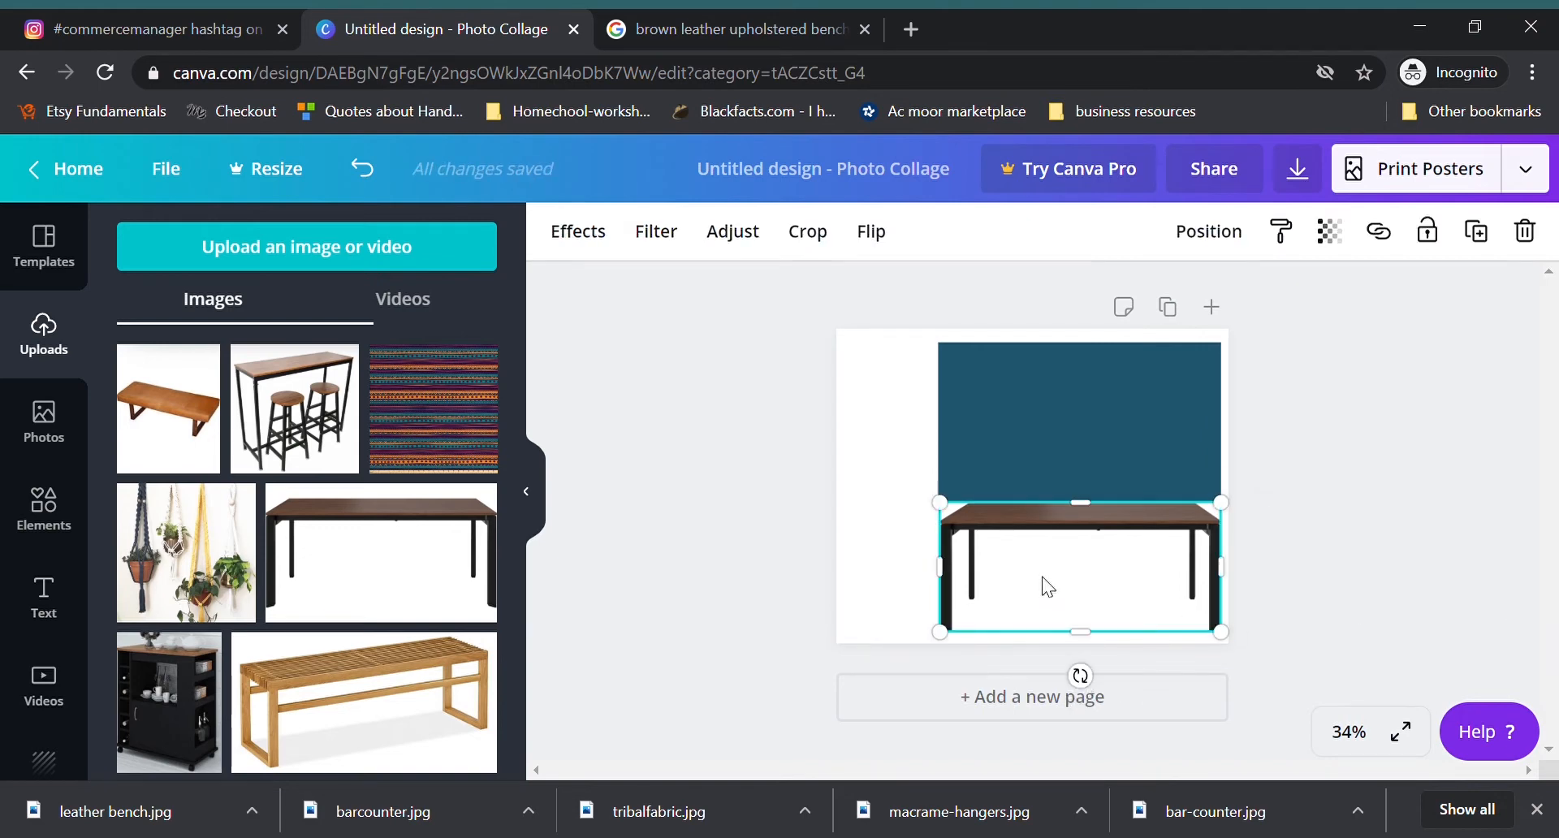
pyautogui.moveTo(944, 635); pyautogui.dragTo(1044, 612)
pyautogui.moveTo(1137, 560); pyautogui.dragTo(1142, 570)
pyautogui.click(1392, 585)
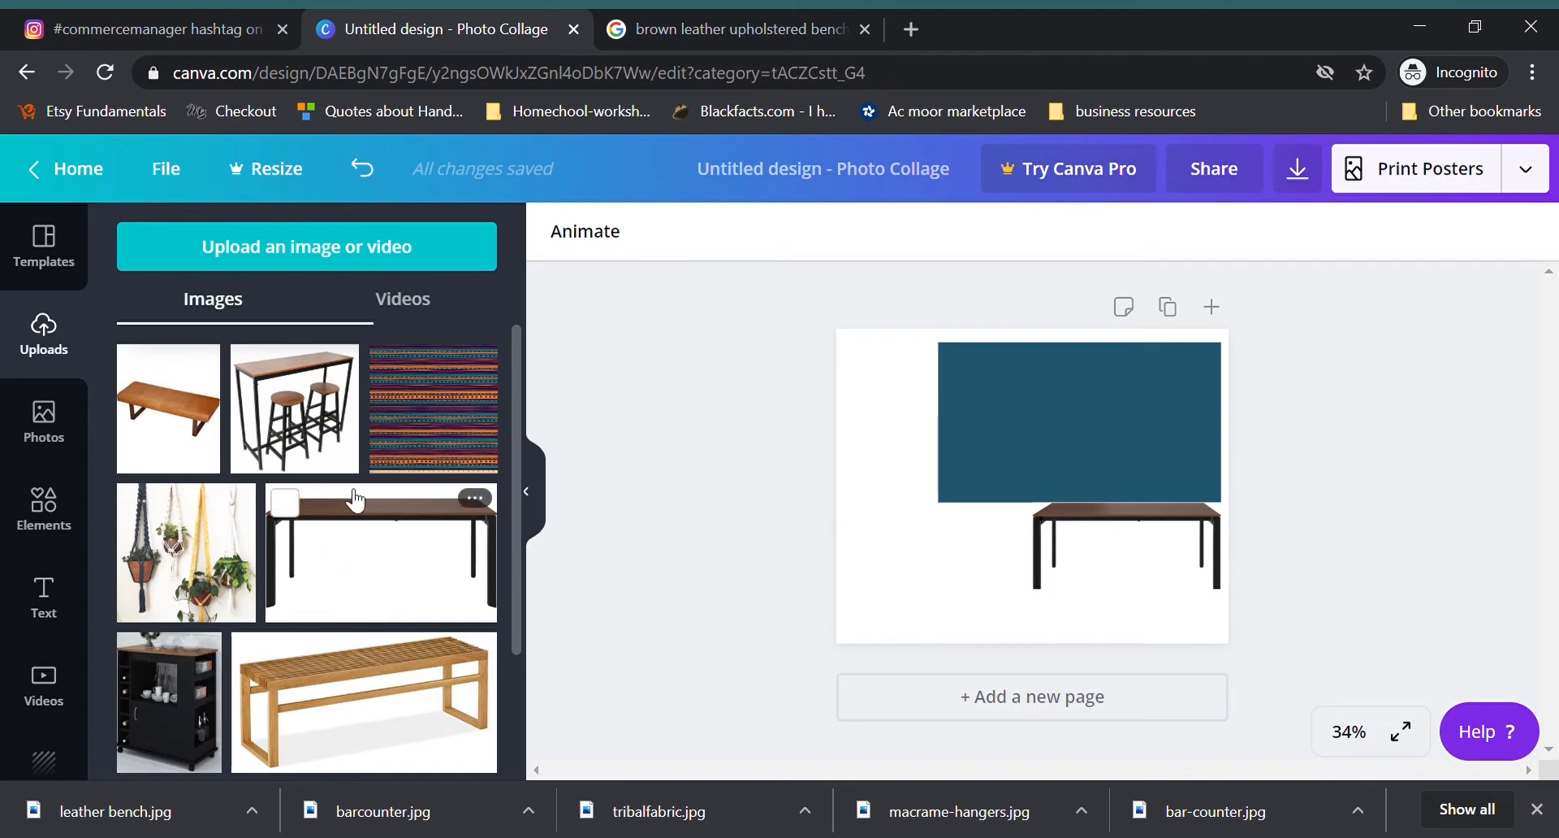
# Step: Add the brown leather bench image beside the dining table and crop the white space above and below it
pyautogui.moveTo(180, 424); pyautogui.dragTo(958, 577)
pyautogui.moveTo(977, 520); pyautogui.dragTo(976, 558)
pyautogui.moveTo(977, 656); pyautogui.dragTo(976, 632)
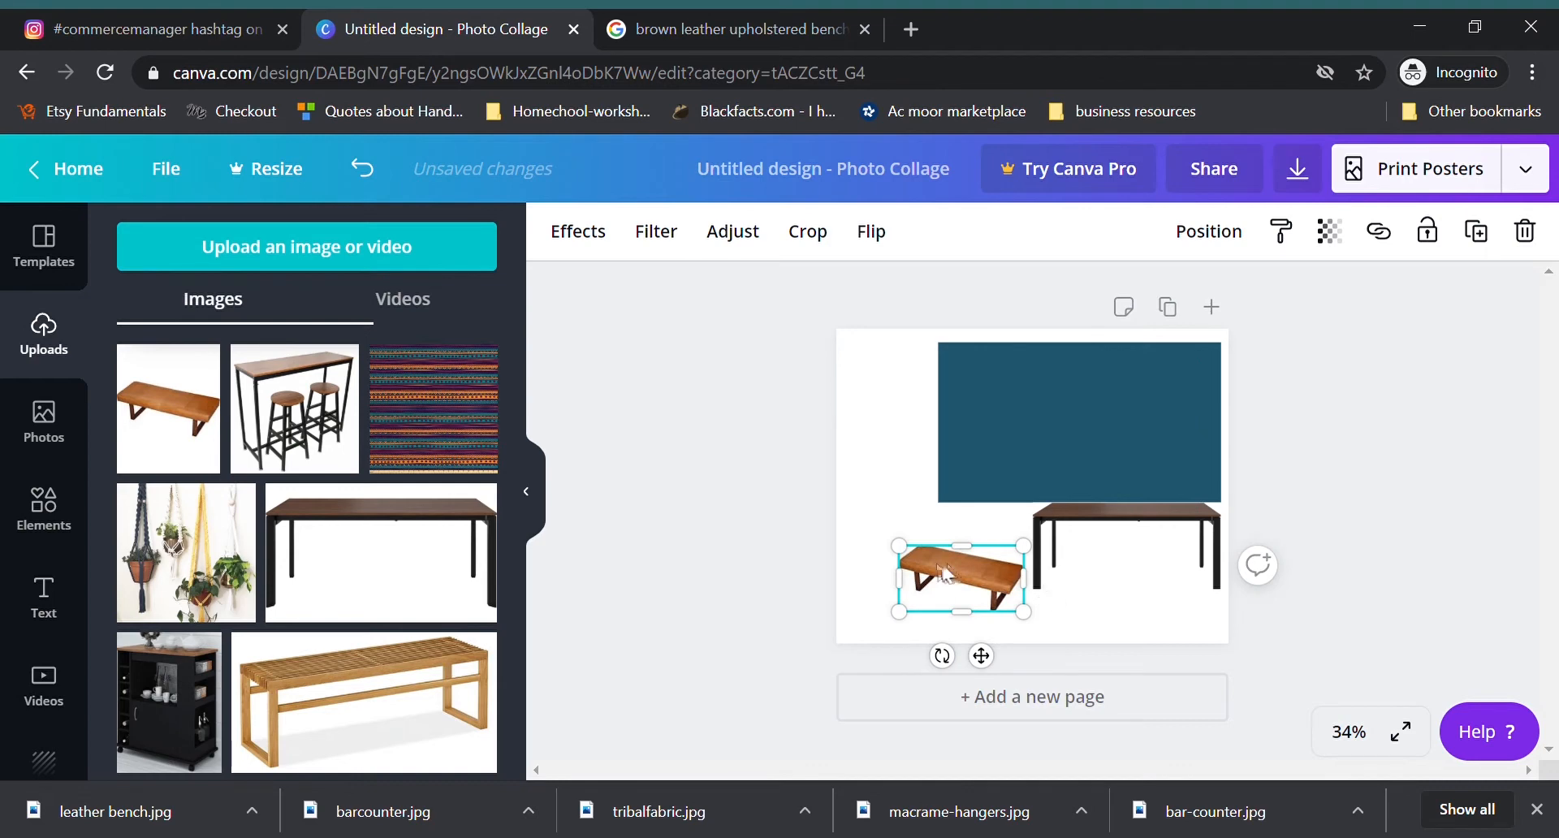
# Step: Flip the leather bench horizontally and move it in front of the dining table
pyautogui.click(879, 246)
pyautogui.click(944, 297)
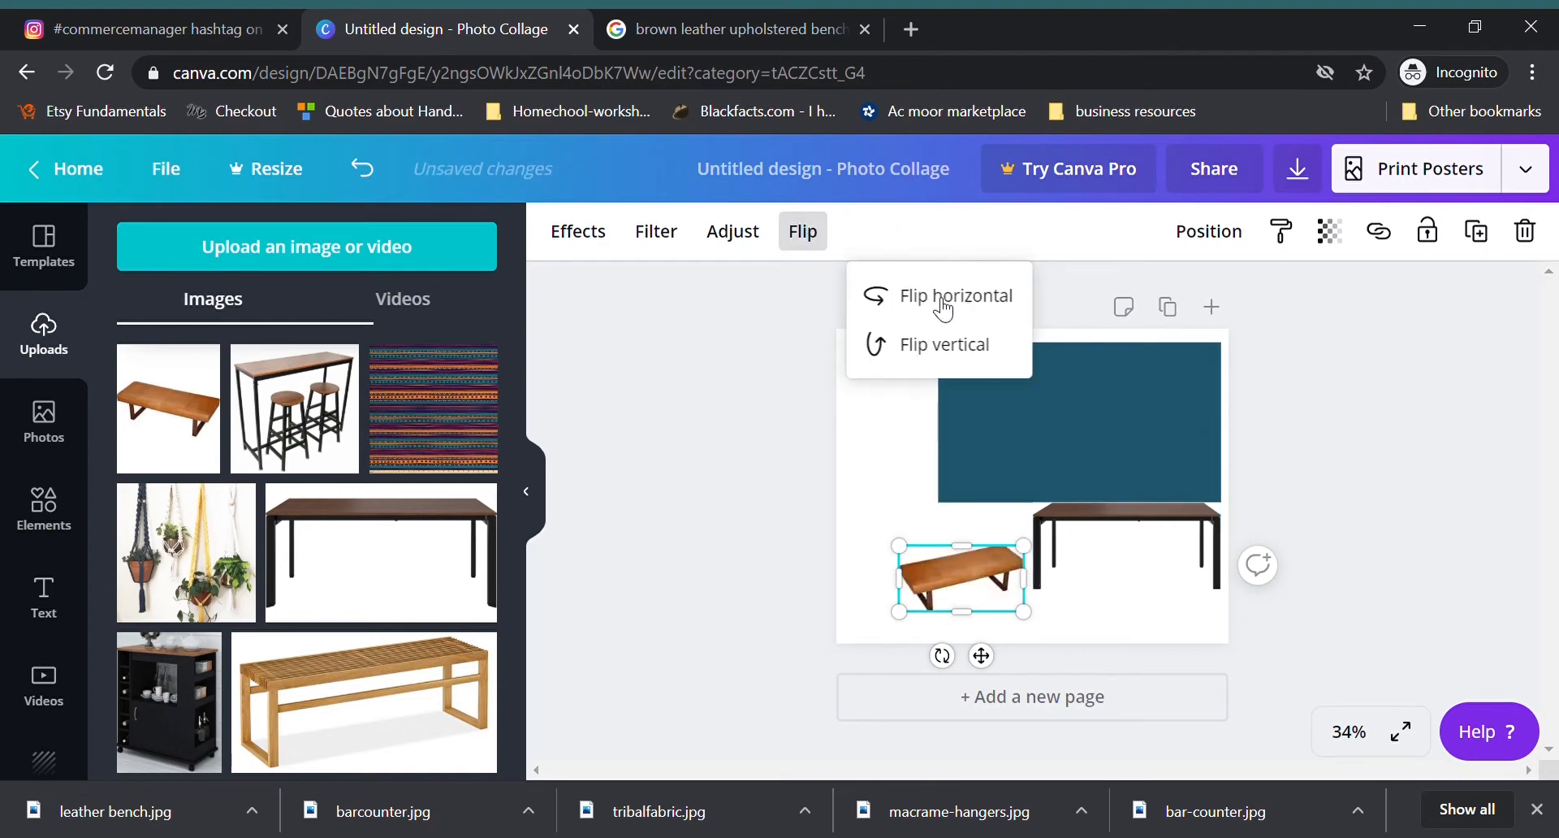
pyautogui.moveTo(966, 591); pyautogui.dragTo(1147, 555)
pyautogui.click(1331, 597)
pyautogui.click(1376, 560)
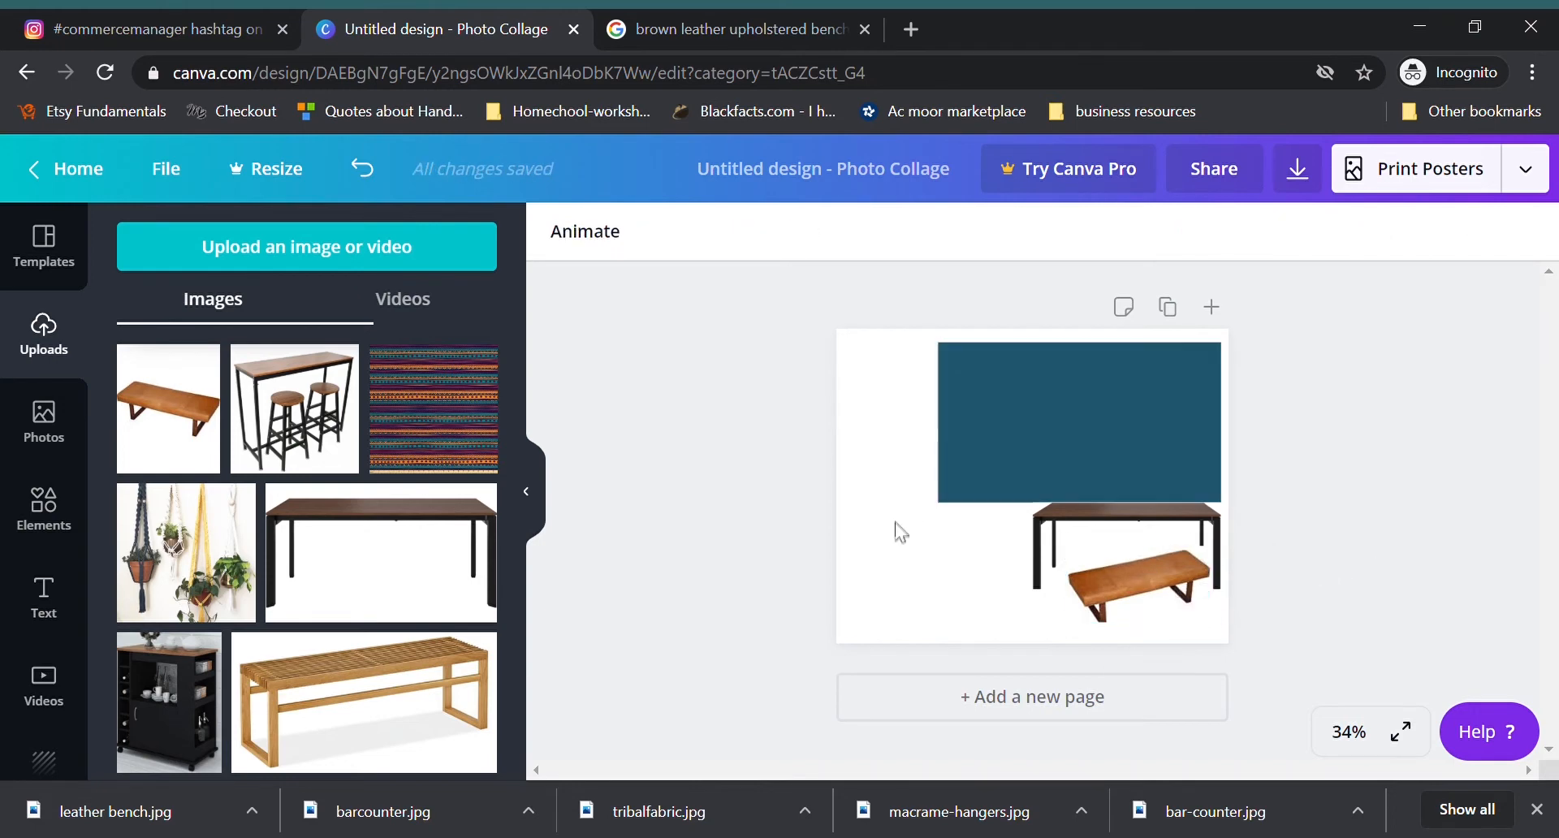
# Step: Place the bar table with two stools in the page's lower-left area, shrink it and trim its upper edge
pyautogui.moveTo(307, 431); pyautogui.dragTo(901, 513)
pyautogui.moveTo(1030, 443); pyautogui.dragTo(981, 487)
pyautogui.moveTo(951, 547); pyautogui.dragTo(948, 536)
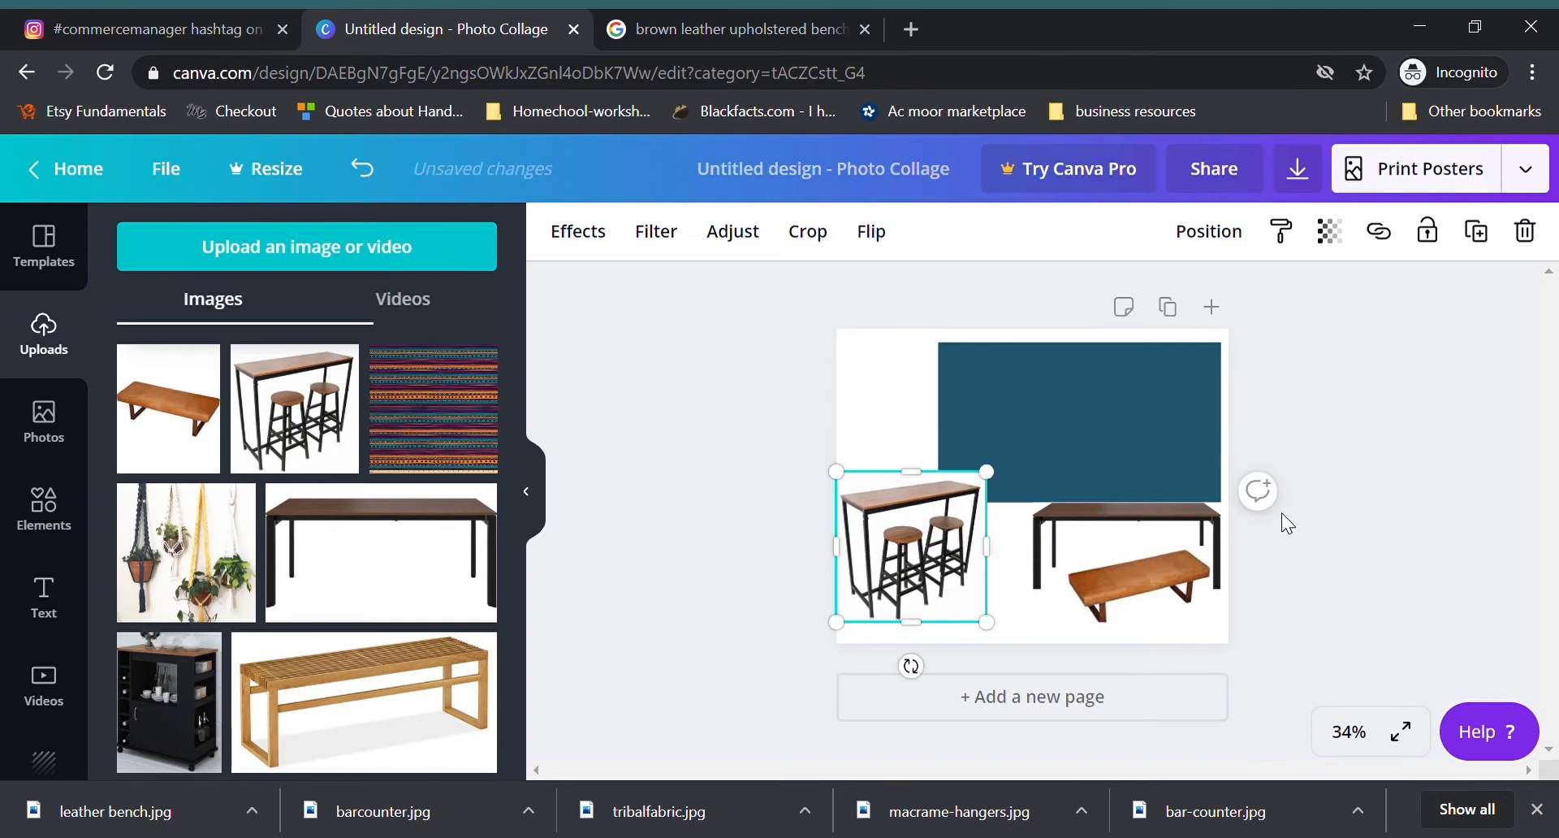
pyautogui.moveTo(924, 479); pyautogui.dragTo(925, 487)
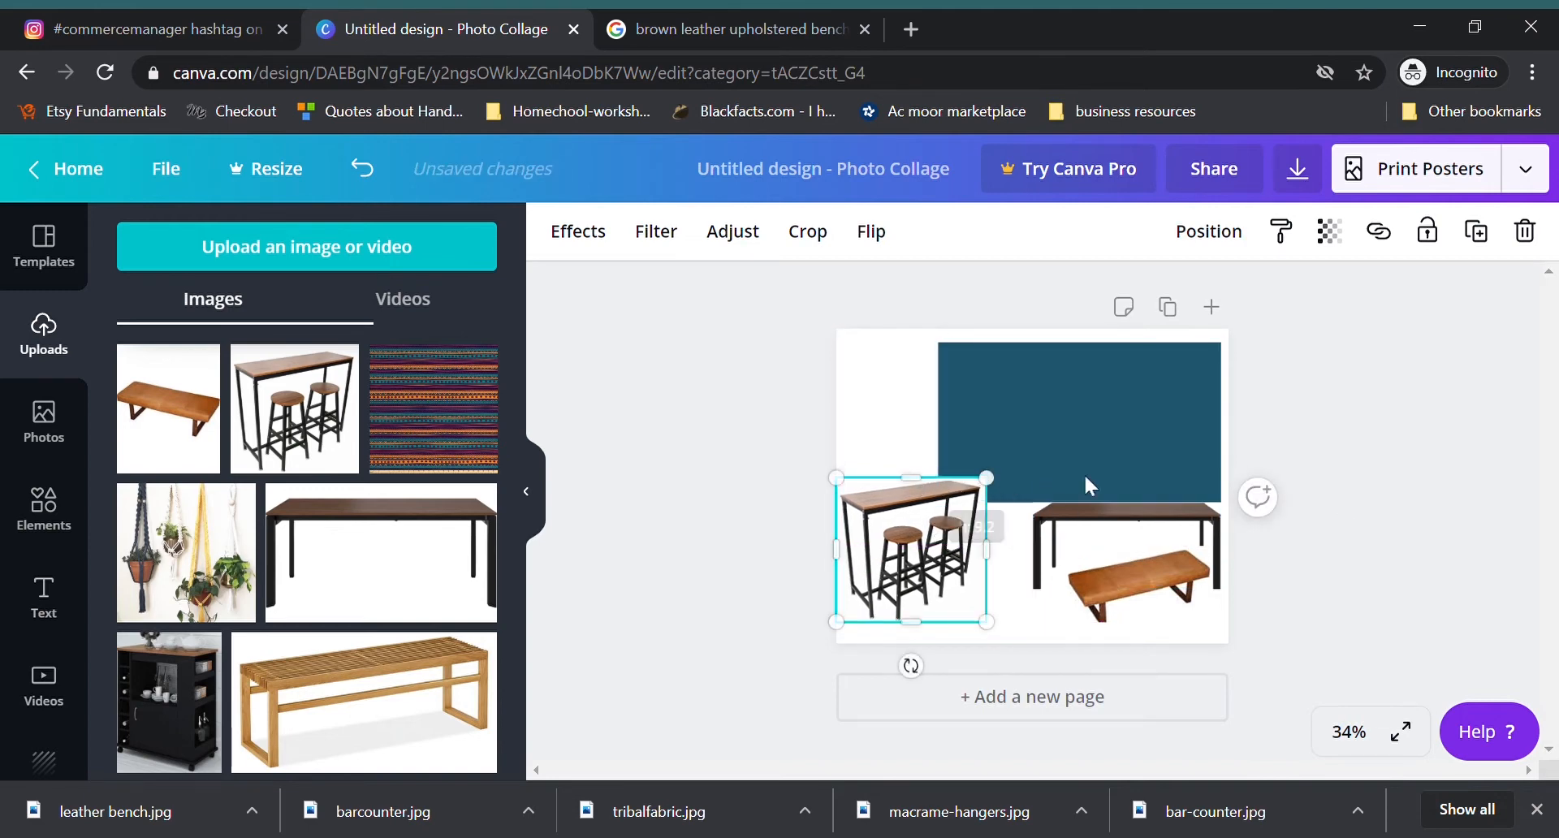
pyautogui.click(1323, 476)
# Step: Narrow the teal block from its left side to clear the bar table and move it flush with the page's right edge
pyautogui.click(1047, 445)
pyautogui.moveTo(942, 439); pyautogui.dragTo(992, 440)
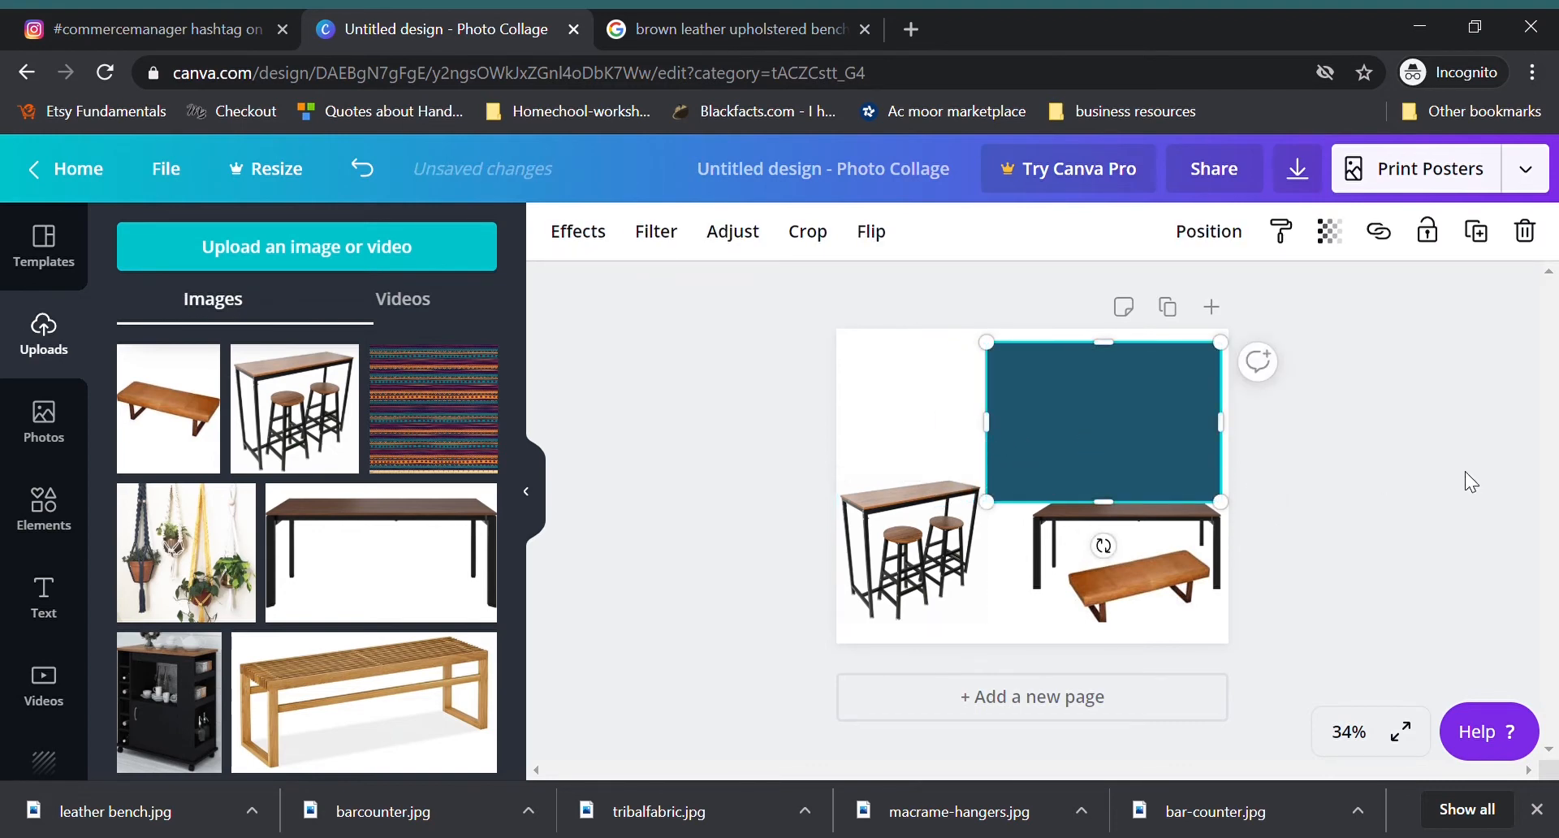
pyautogui.rightClick(1119, 422)
pyautogui.click(1210, 279)
pyautogui.click(1208, 231)
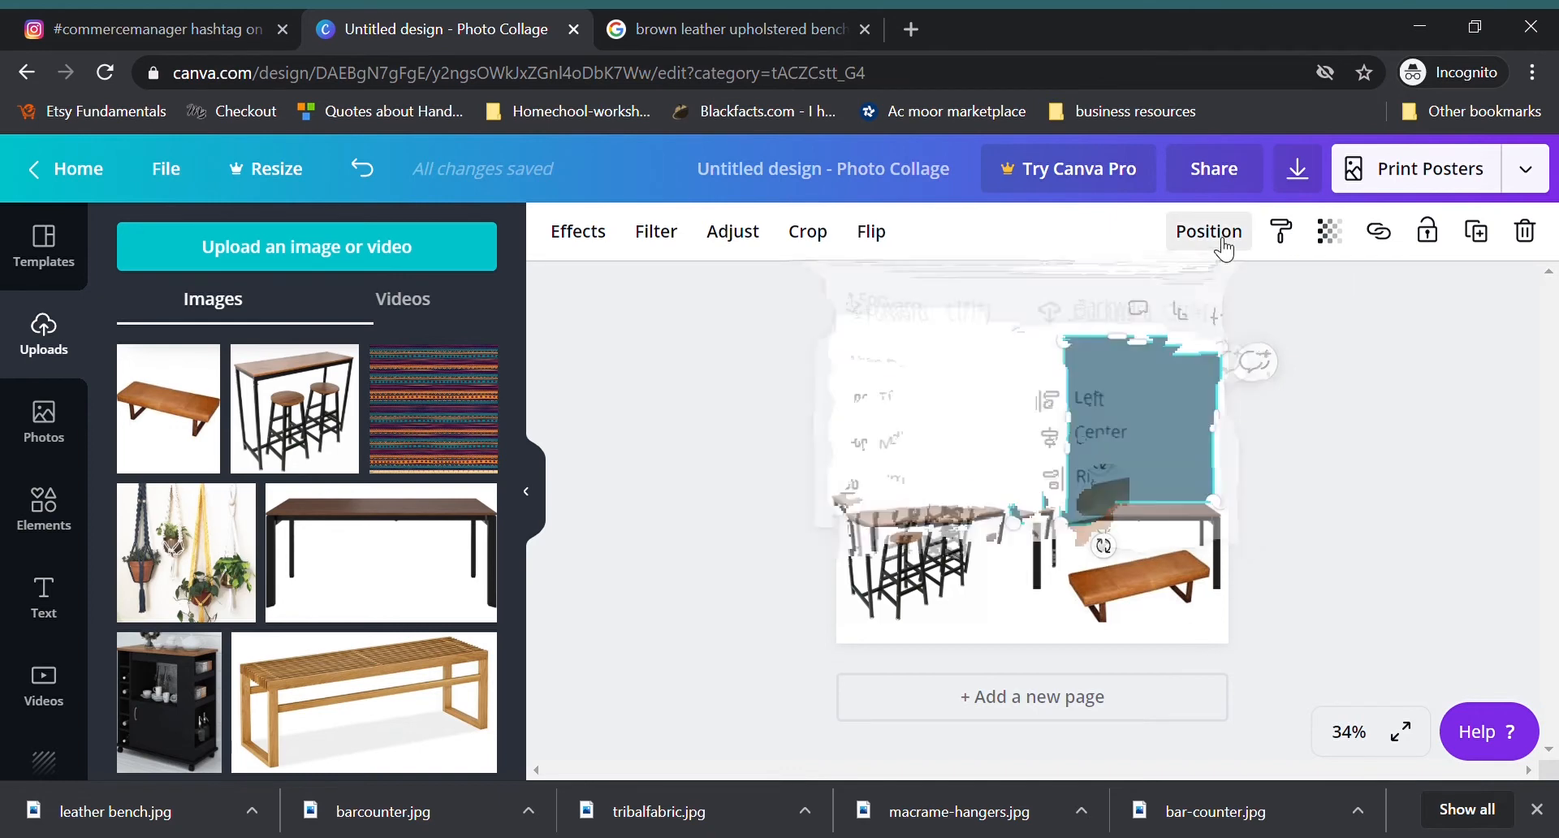
pyautogui.click(1392, 426)
pyautogui.moveTo(1121, 439); pyautogui.dragTo(1127, 442)
pyautogui.click(1377, 497)
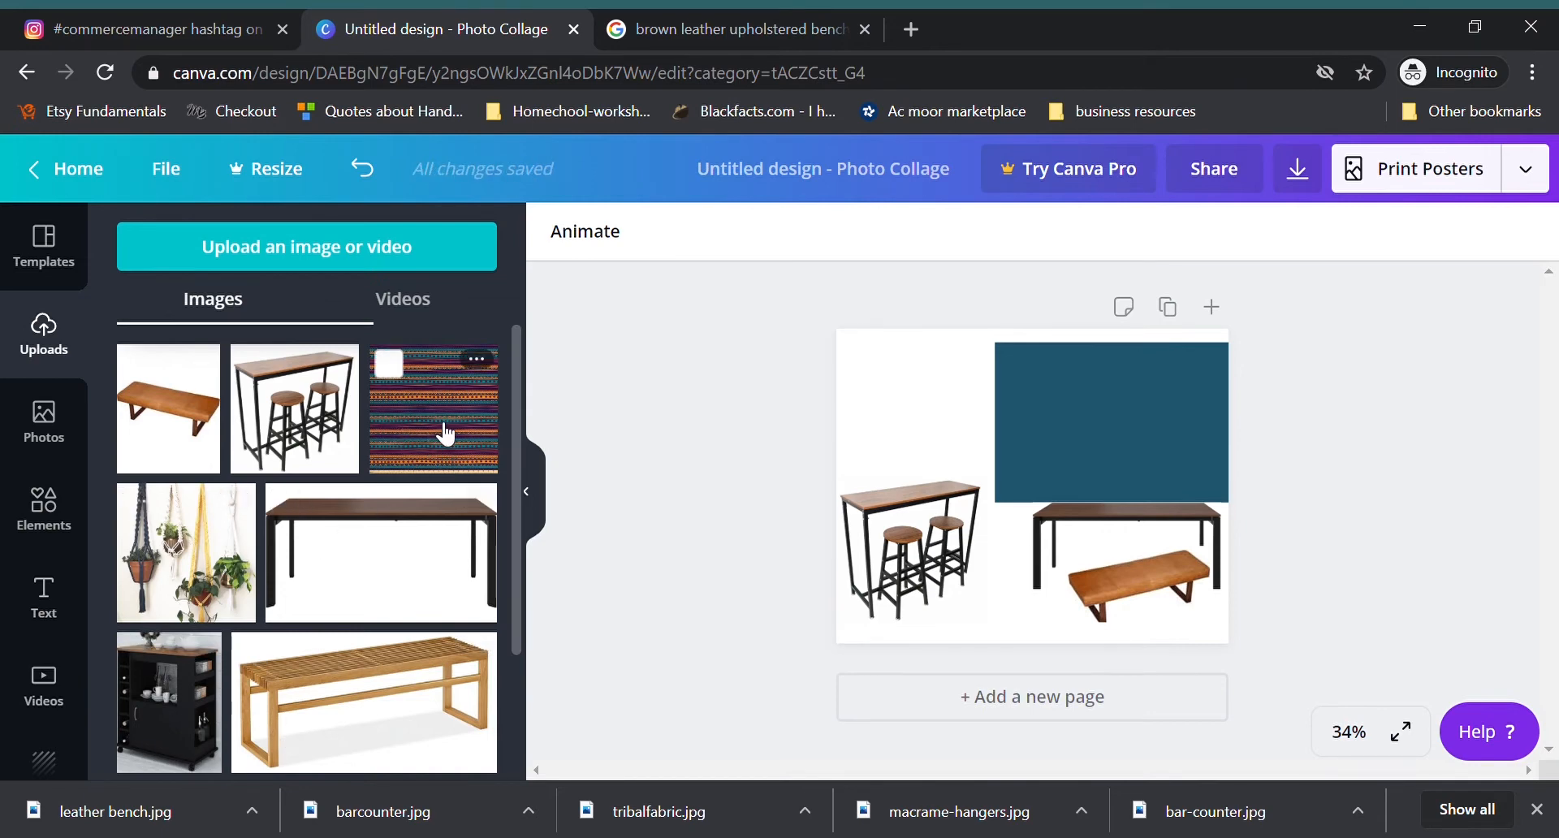
# Step: Place a reduced black bar cabinet in the page's upper-left corner and move the bar table set into the lower-left corner
pyautogui.moveTo(172, 715); pyautogui.dragTo(901, 414)
pyautogui.moveTo(986, 521); pyautogui.dragTo(957, 456)
pyautogui.moveTo(902, 437)
pyautogui.mouseDown()
pyautogui.moveTo(945, 438)
pyautogui.moveTo(899, 447)
pyautogui.moveTo(898, 420)
pyautogui.mouseUp()
pyautogui.click(1415, 435)
pyautogui.click(897, 568)
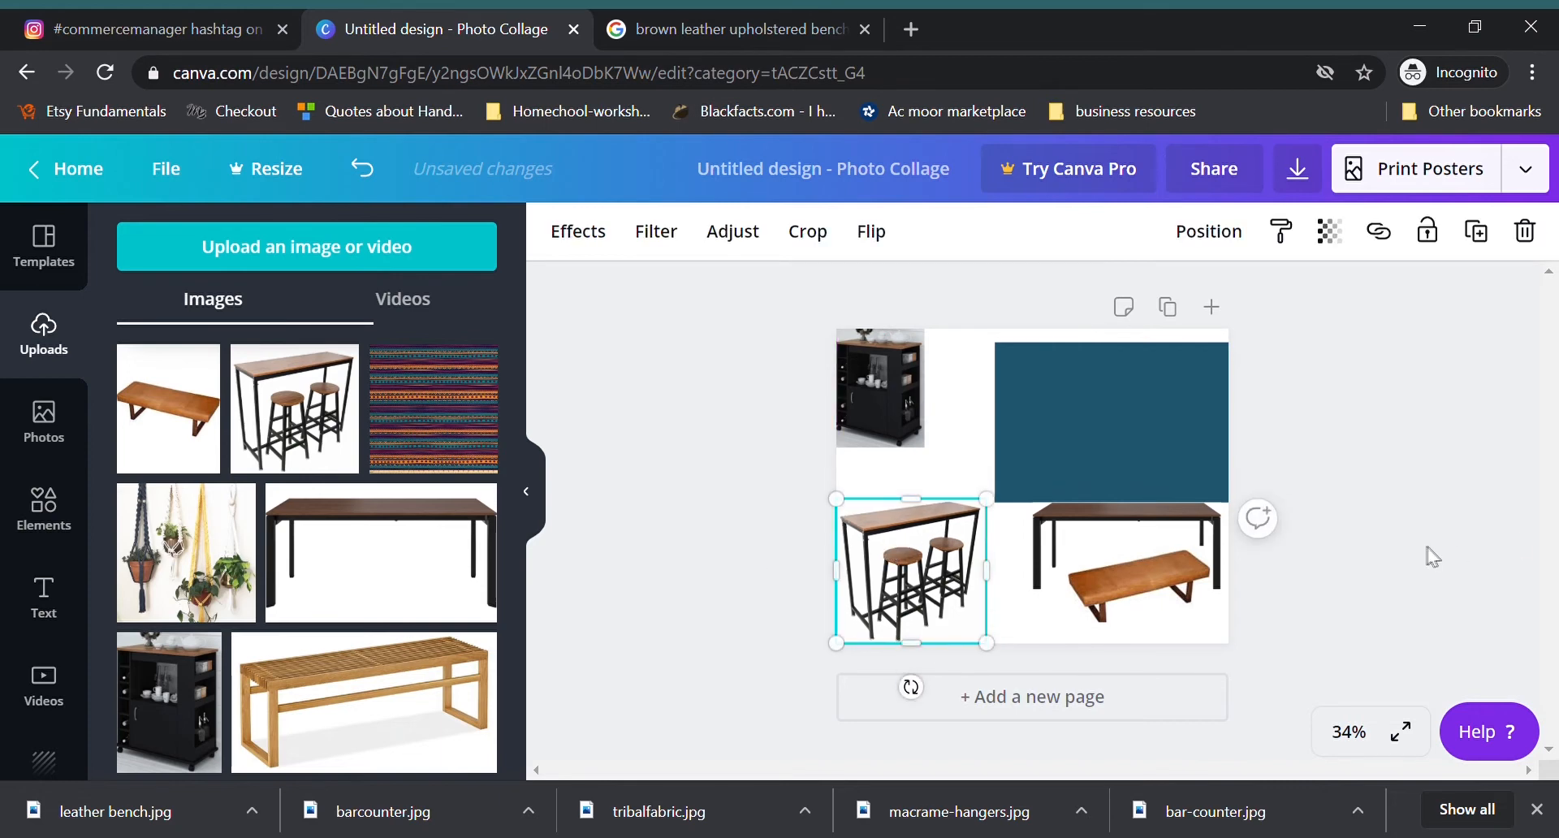
pyautogui.click(1522, 546)
# Step: Add the macrame plant hangers image, shrink it and place it between the bar cabinet and the teal block
pyautogui.moveTo(191, 583); pyautogui.dragTo(1021, 508)
pyautogui.moveTo(1119, 573); pyautogui.dragTo(943, 476)
pyautogui.moveTo(981, 427); pyautogui.dragTo(995, 466)
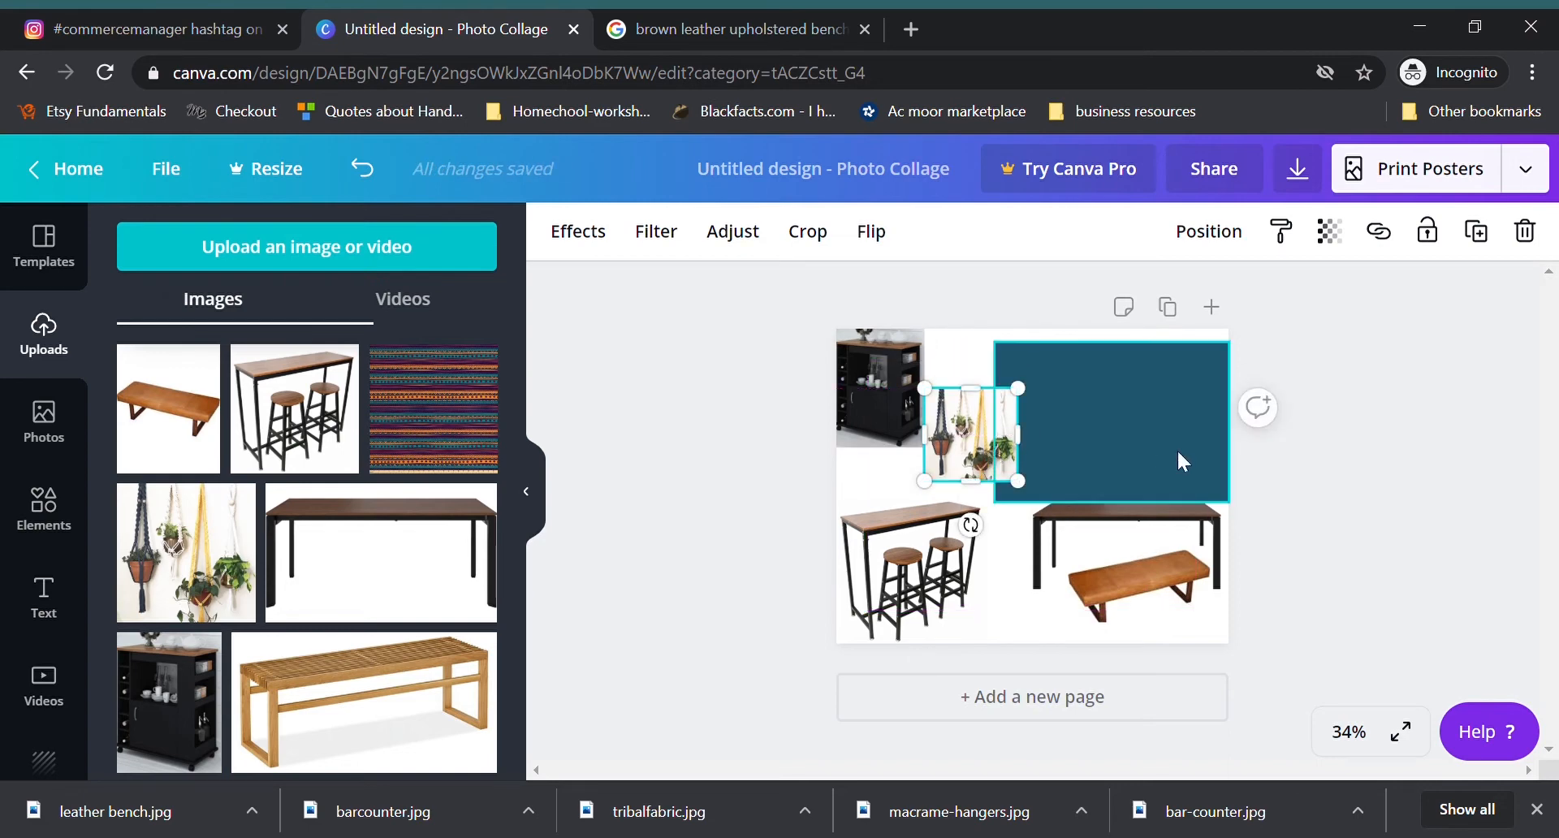
pyautogui.click(1282, 456)
# Step: Add the striped tribal fabric image, trim off its lower part, shrink it and place it on the teal block
pyautogui.moveTo(442, 439); pyautogui.dragTo(1023, 520)
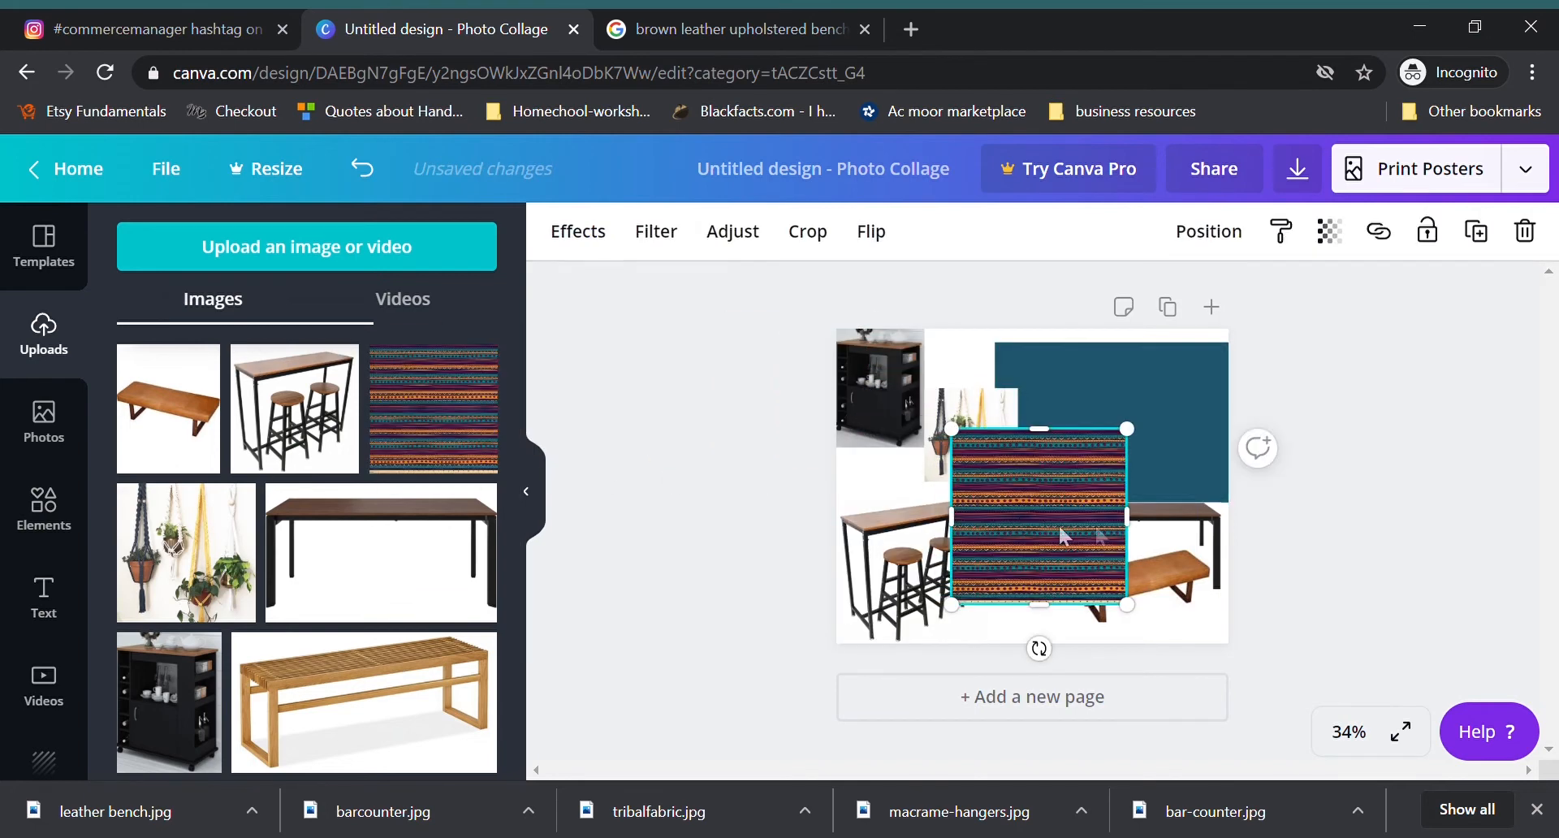
pyautogui.moveTo(1052, 625); pyautogui.dragTo(1053, 526)
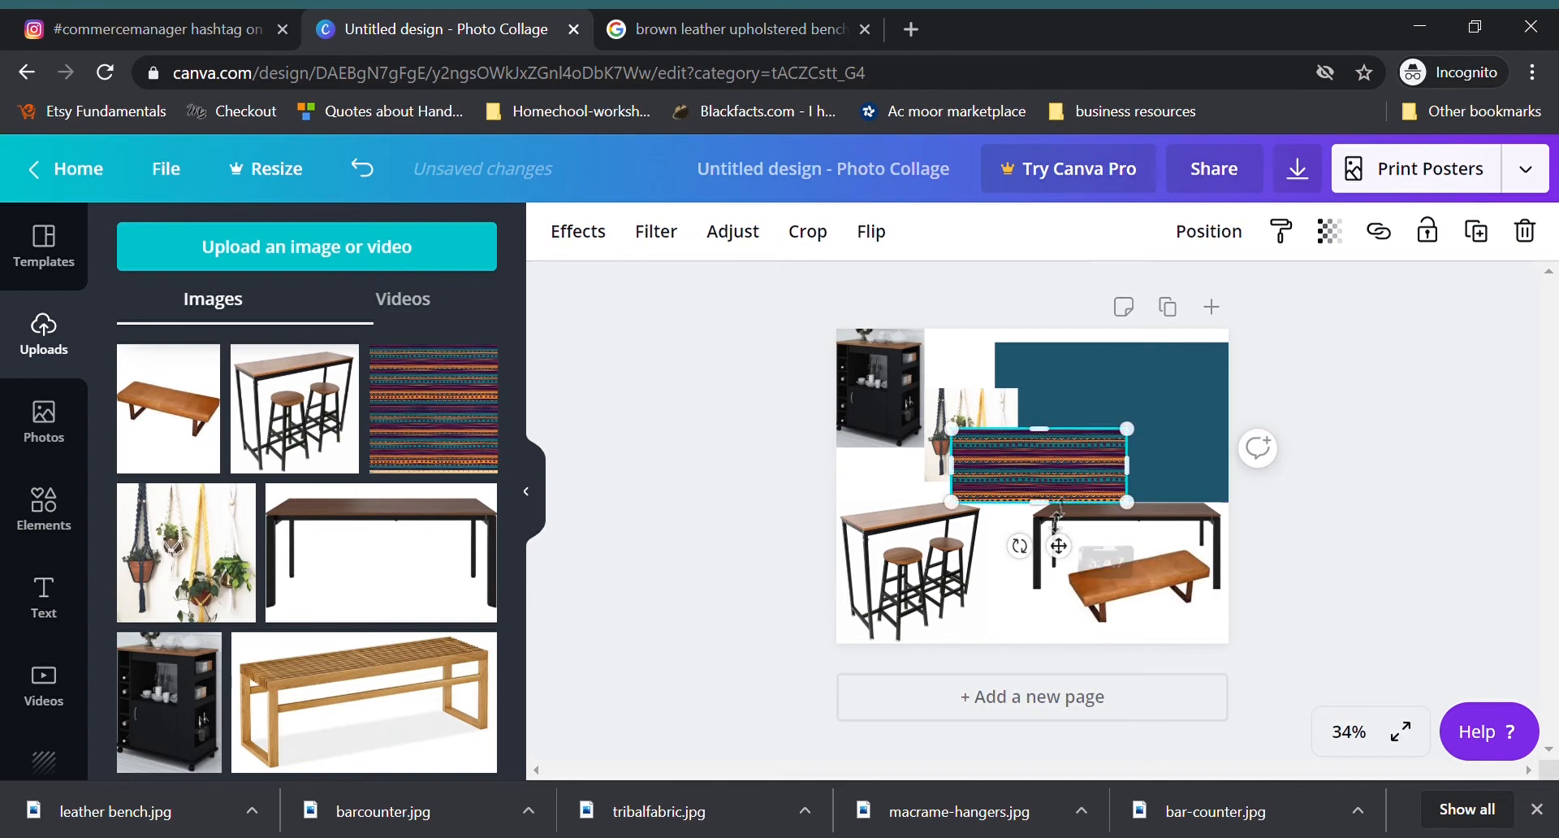
pyautogui.moveTo(951, 428); pyautogui.dragTo(995, 444)
pyautogui.moveTo(1064, 486); pyautogui.dragTo(1145, 477)
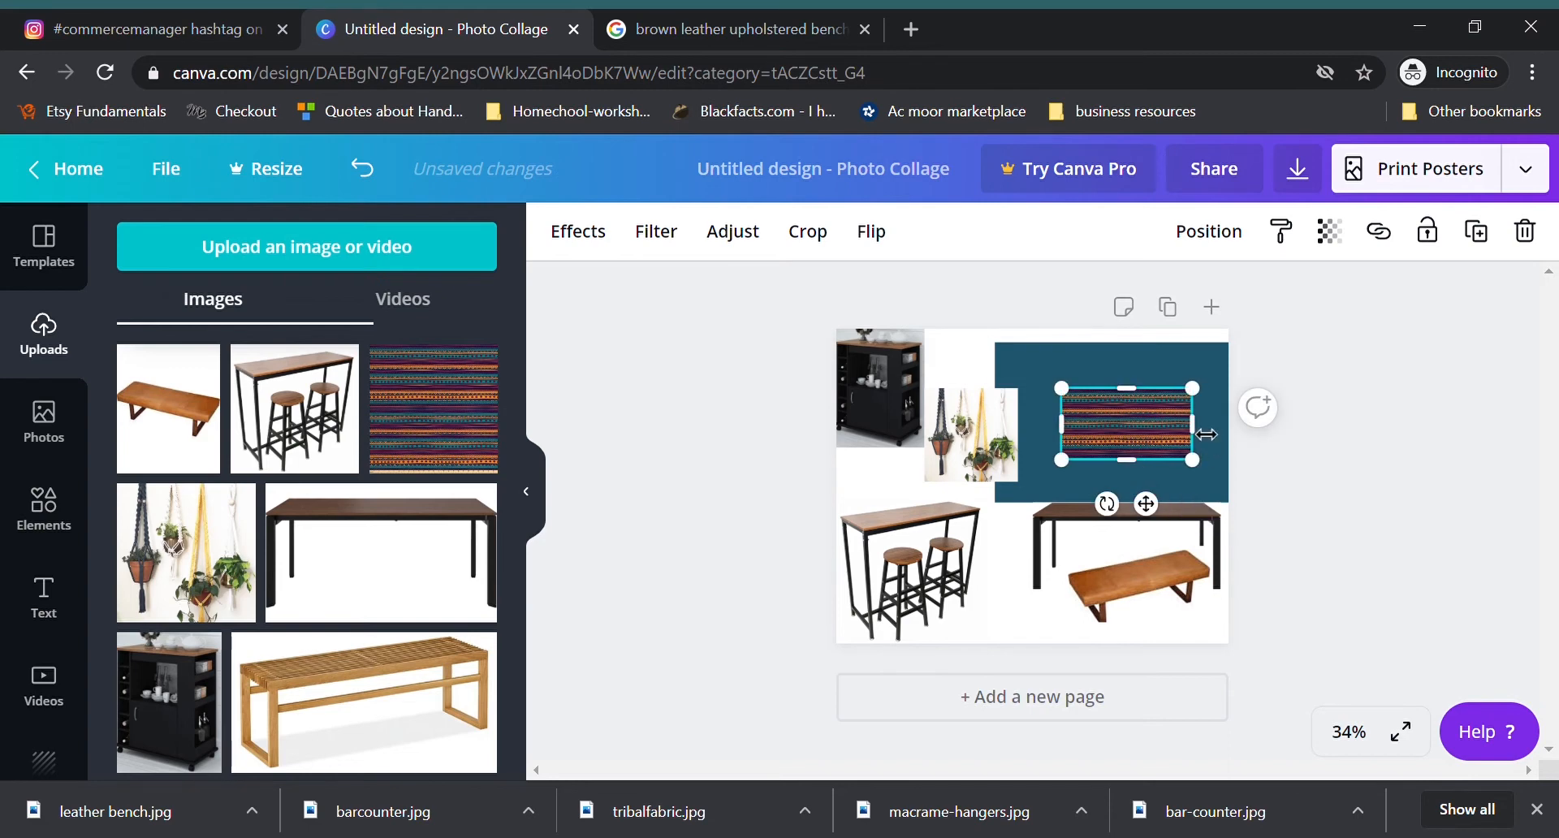
pyautogui.scroll(-2, 341, 576)
pyautogui.scroll(2, 297, 572)
pyautogui.click(1346, 464)
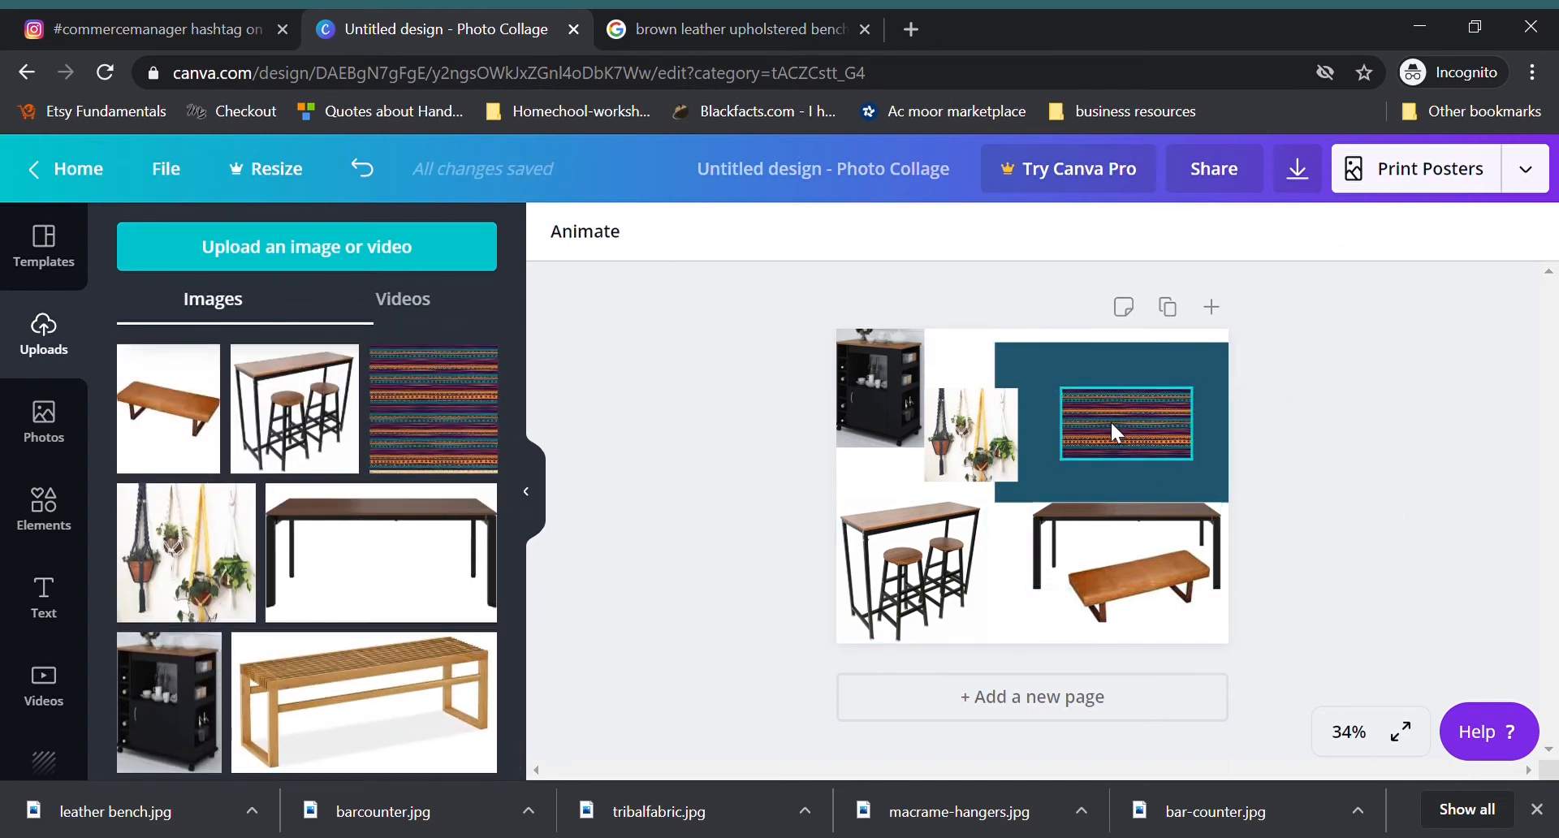
# Step: Nudge the tribal fabric swatch slightly up on the teal block and the plant hangers image slightly down
pyautogui.moveTo(1136, 436); pyautogui.dragTo(1147, 427)
pyautogui.moveTo(999, 434); pyautogui.dragTo(1005, 451)
pyautogui.click(1284, 494)
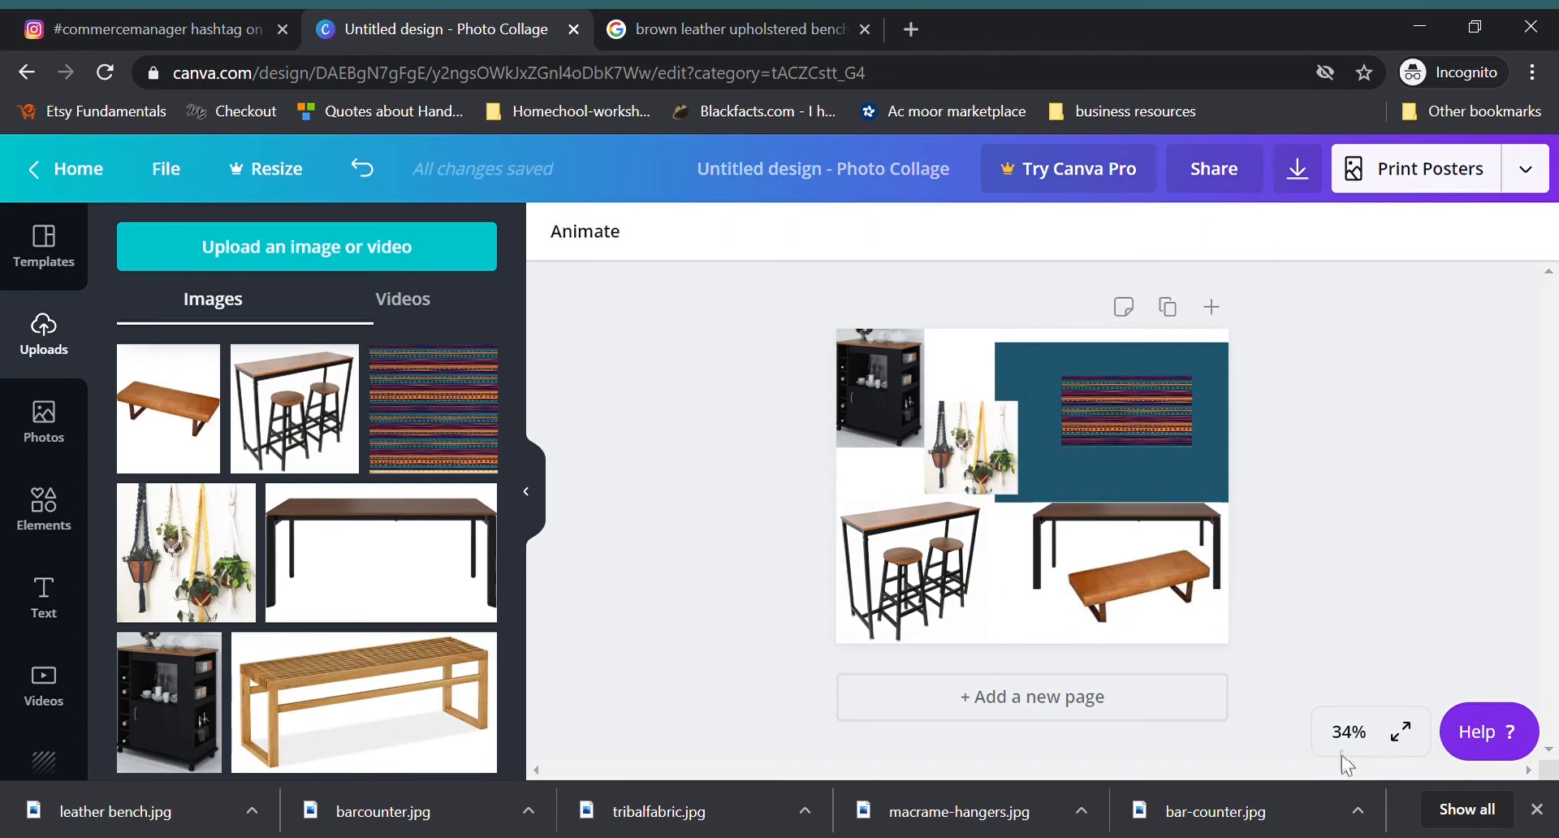
pyautogui.click(1349, 732)
pyautogui.click(1352, 455)
pyautogui.moveTo(1554, 461)
pyautogui.mouseDown()
pyautogui.moveTo(1554, 445)
pyautogui.moveTo(1554, 457)
pyautogui.mouseUp()
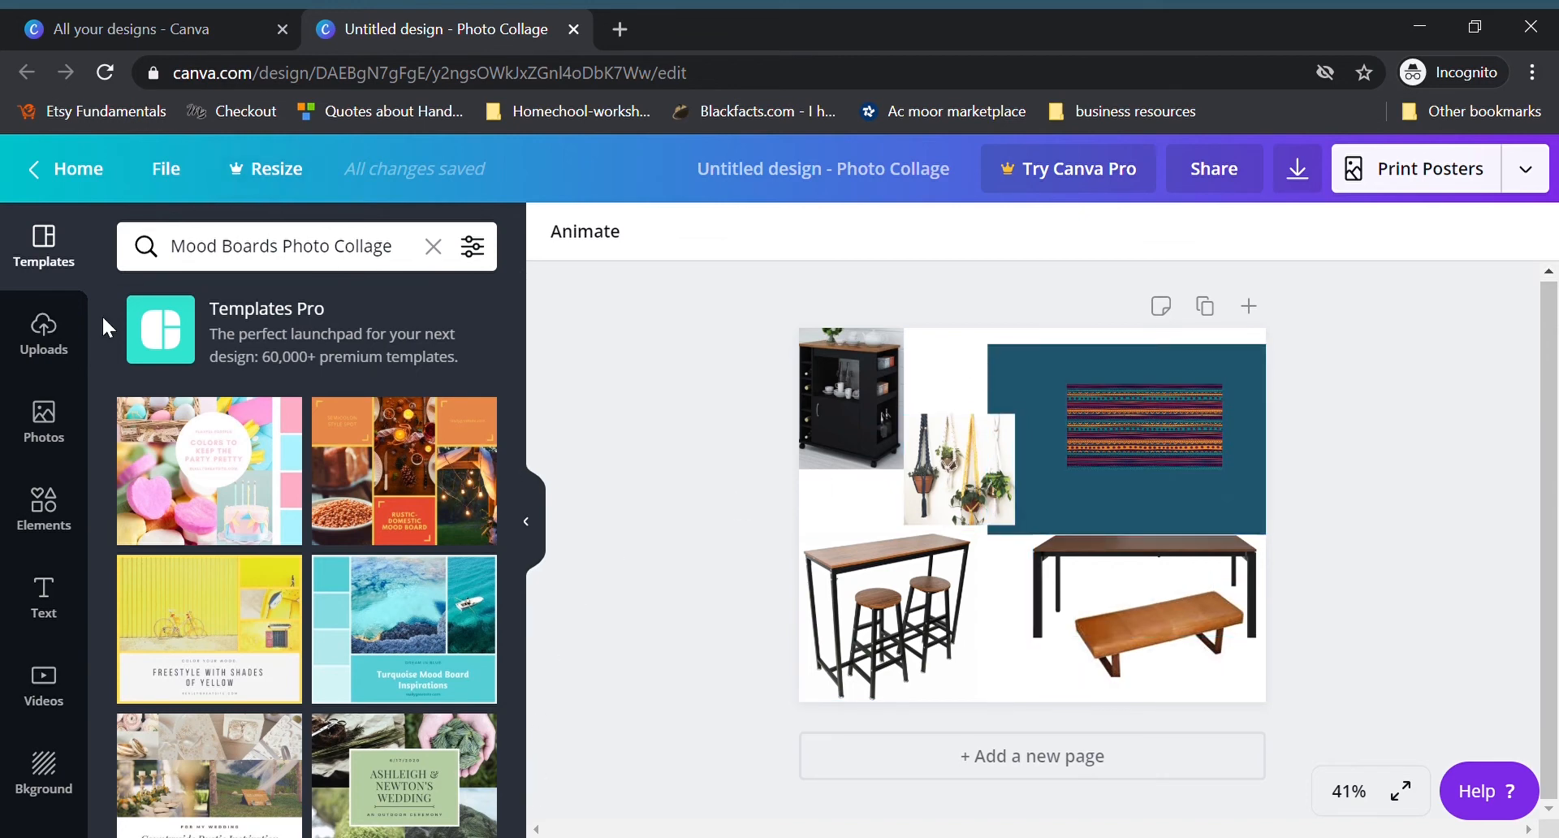
# Step: Add a square shape to the page and shrink it to a small color swatch
pyautogui.click(55, 531)
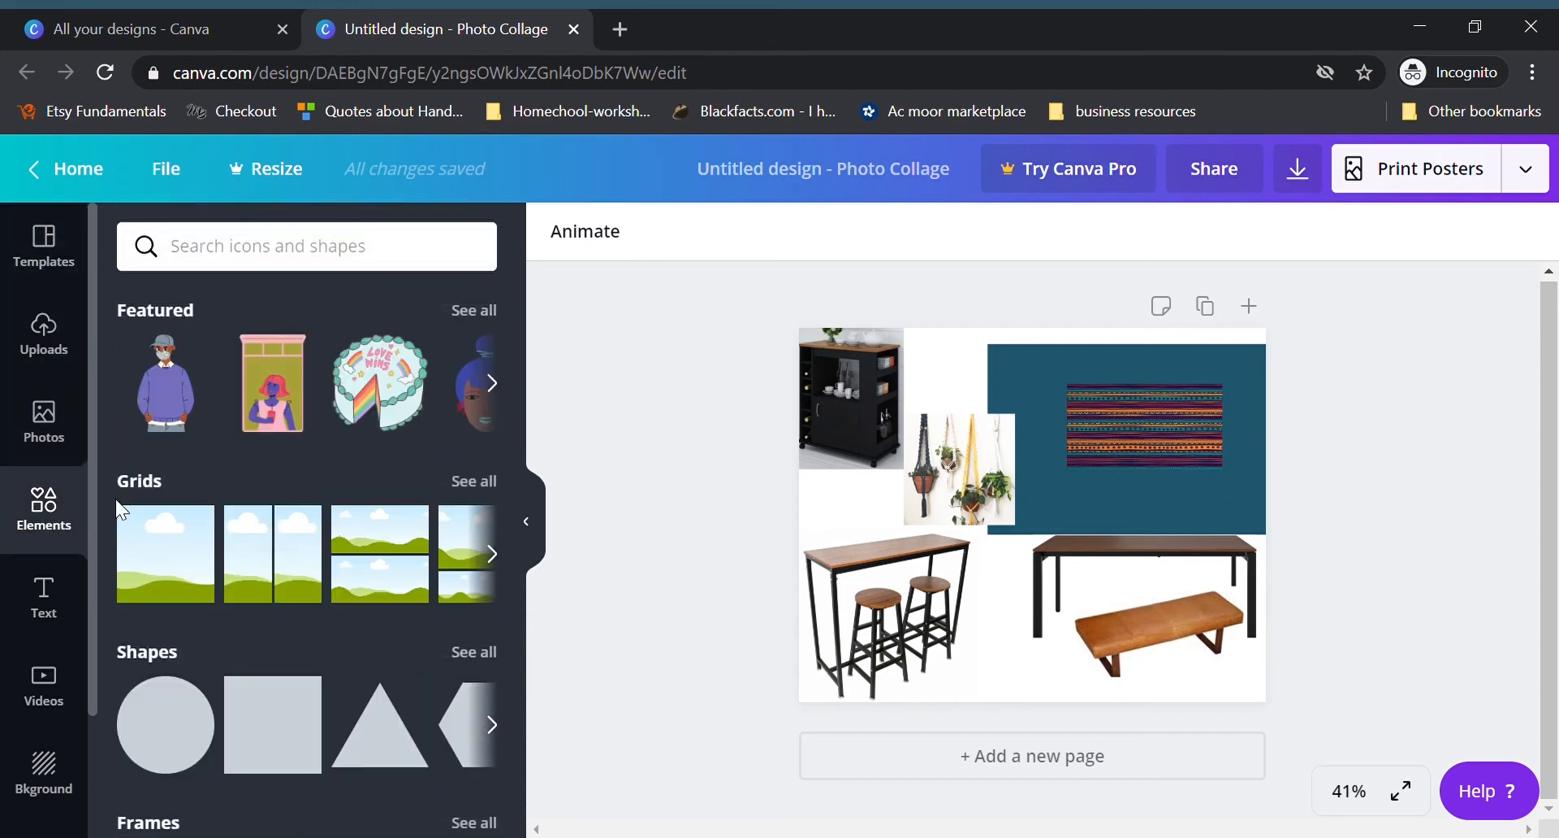
pyautogui.scroll(-3, 227, 446)
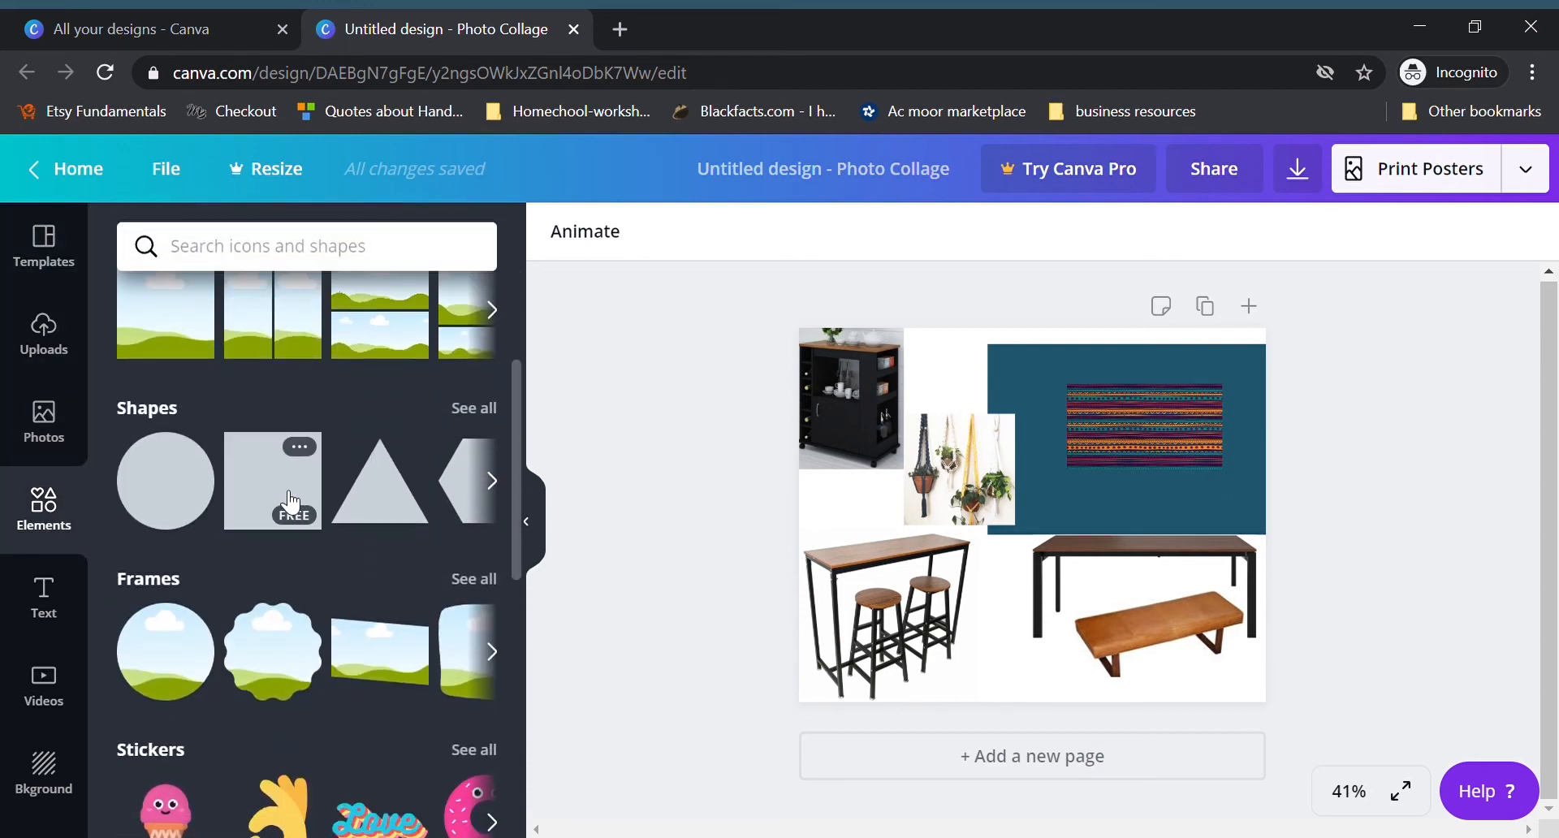
pyautogui.click(254, 497)
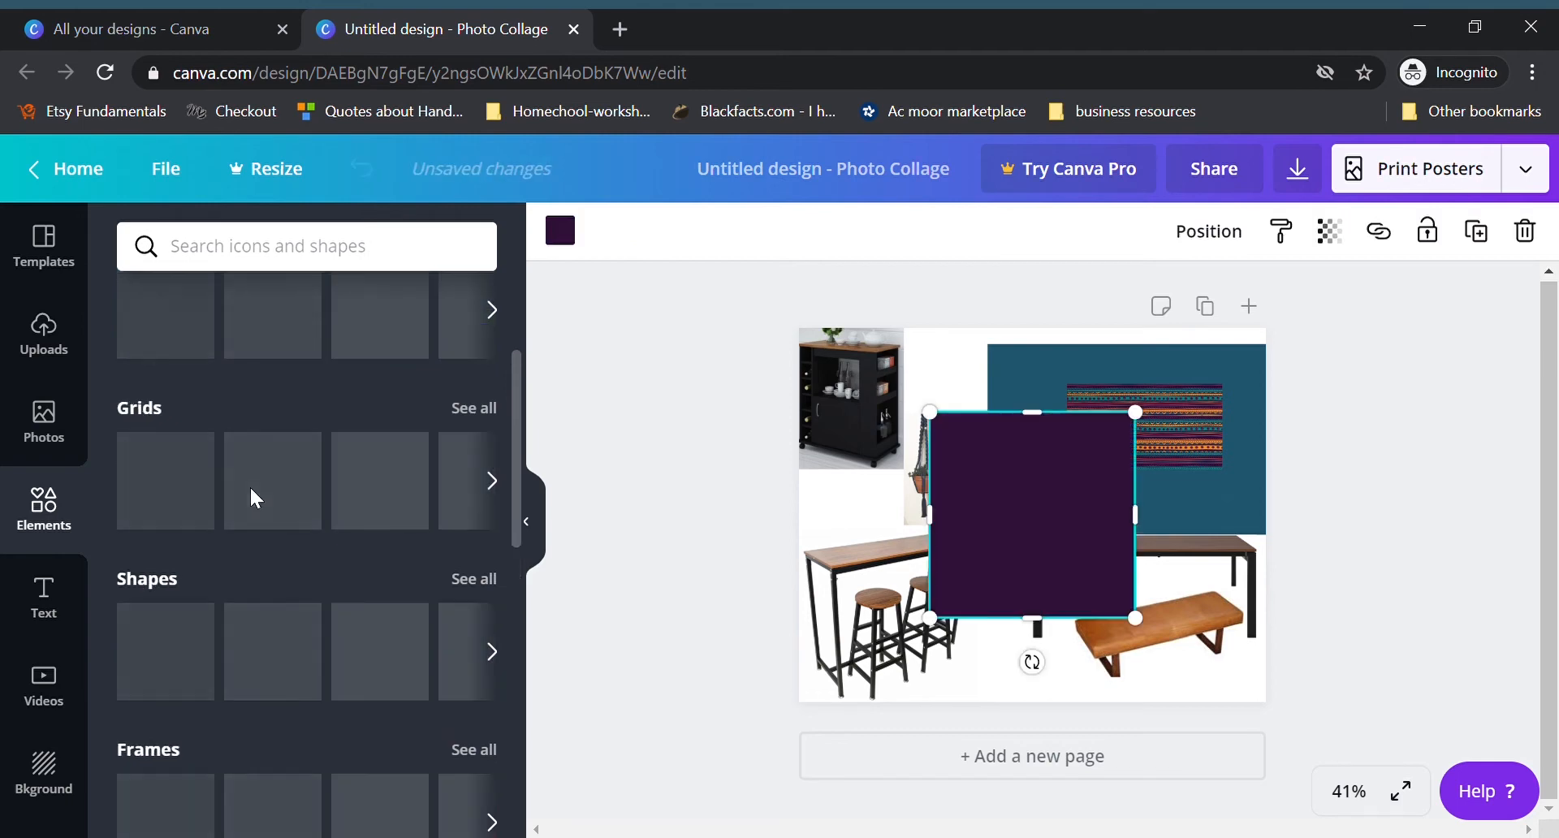
pyautogui.moveTo(934, 619); pyautogui.dragTo(1074, 489)
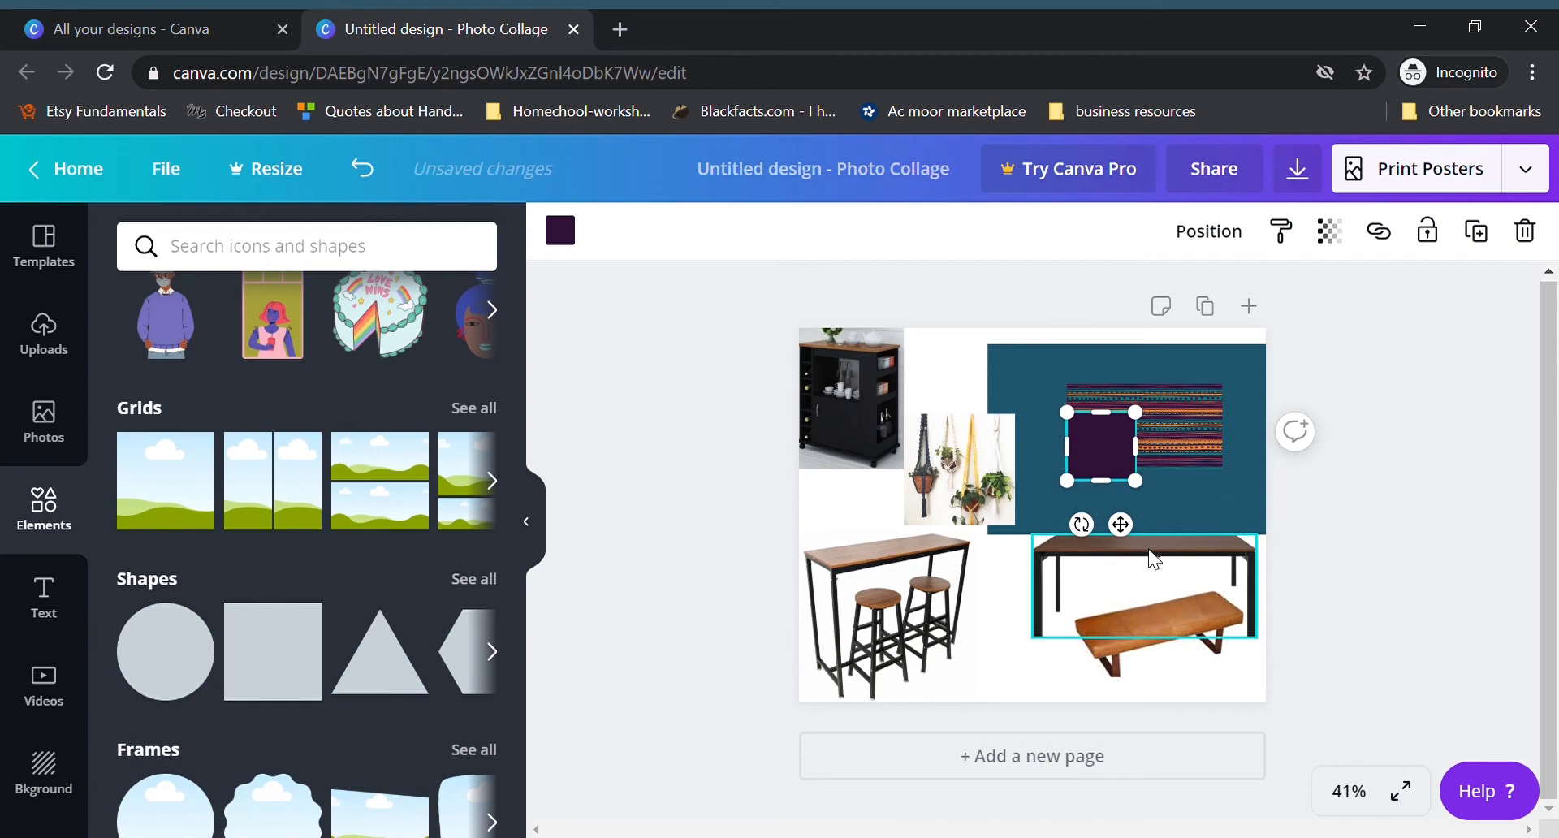
# Step: Shift the bench, table, teal block and fabric slightly down and right, and place the square in the page's upper-right corner
pyautogui.moveTo(1187, 607); pyautogui.dragTo(1202, 644)
pyautogui.moveTo(1198, 563); pyautogui.dragTo(1209, 578)
pyautogui.moveTo(1245, 431); pyautogui.dragTo(1270, 460)
pyautogui.moveTo(1107, 476); pyautogui.dragTo(1205, 469)
pyautogui.click(1218, 357)
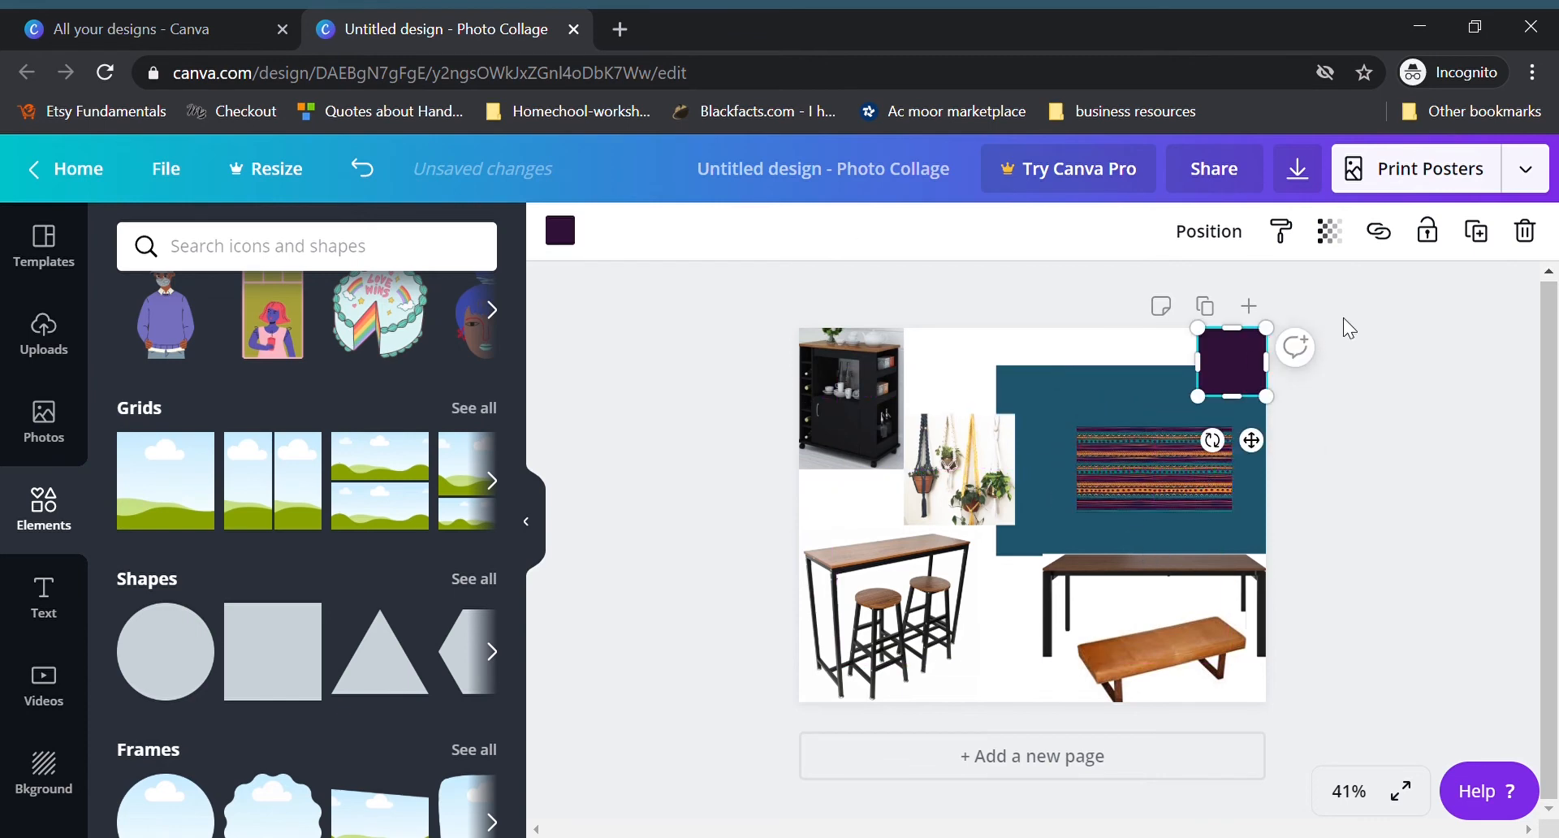
# Step: Duplicate the square twice and line the copies up to its left along the page's upper edge
pyautogui.click(1484, 247)
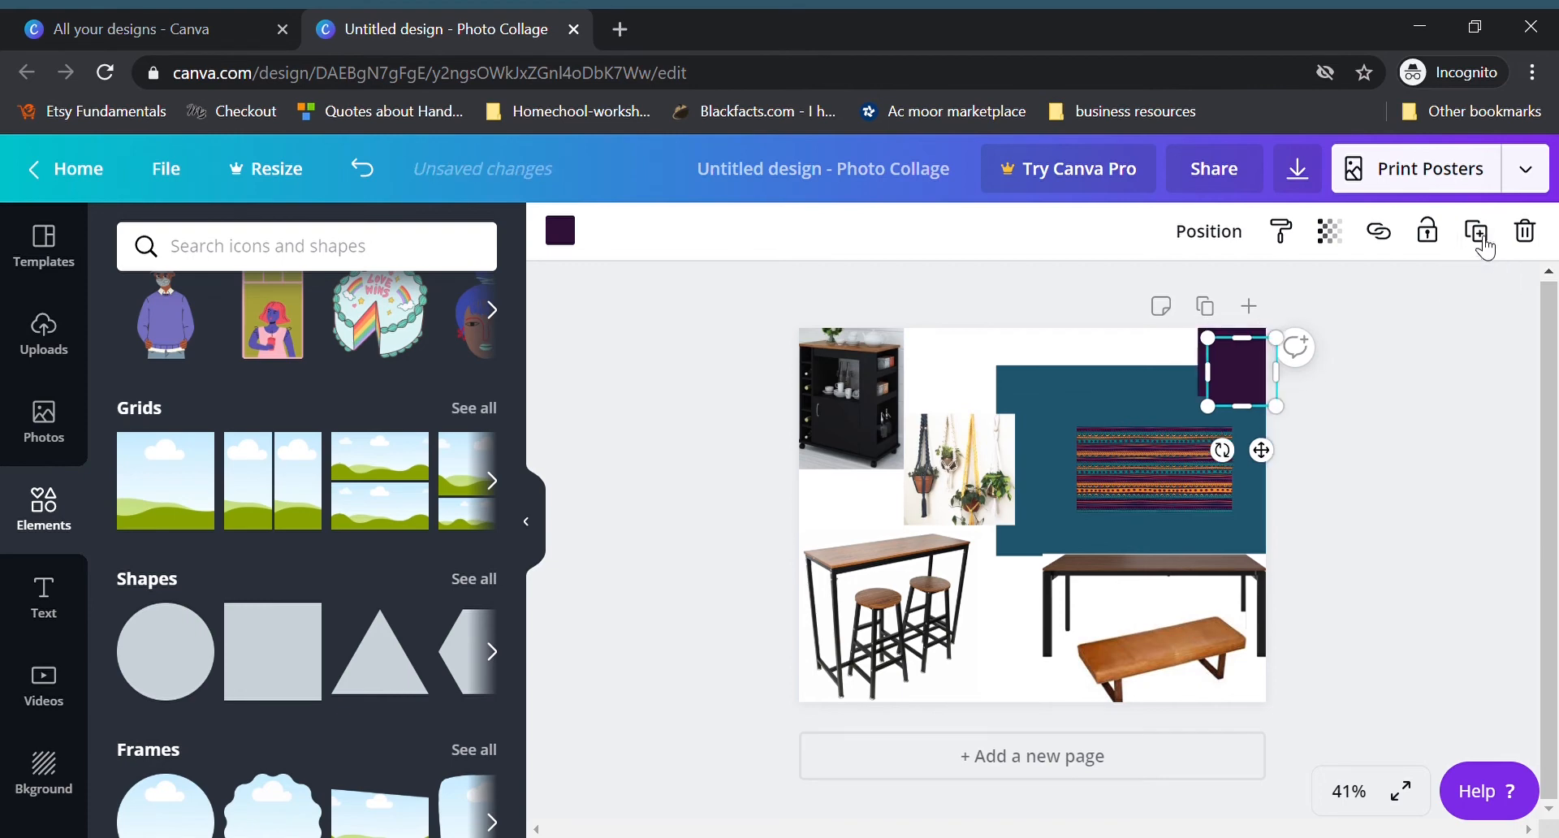
pyautogui.moveTo(1243, 380); pyautogui.dragTo(1180, 383)
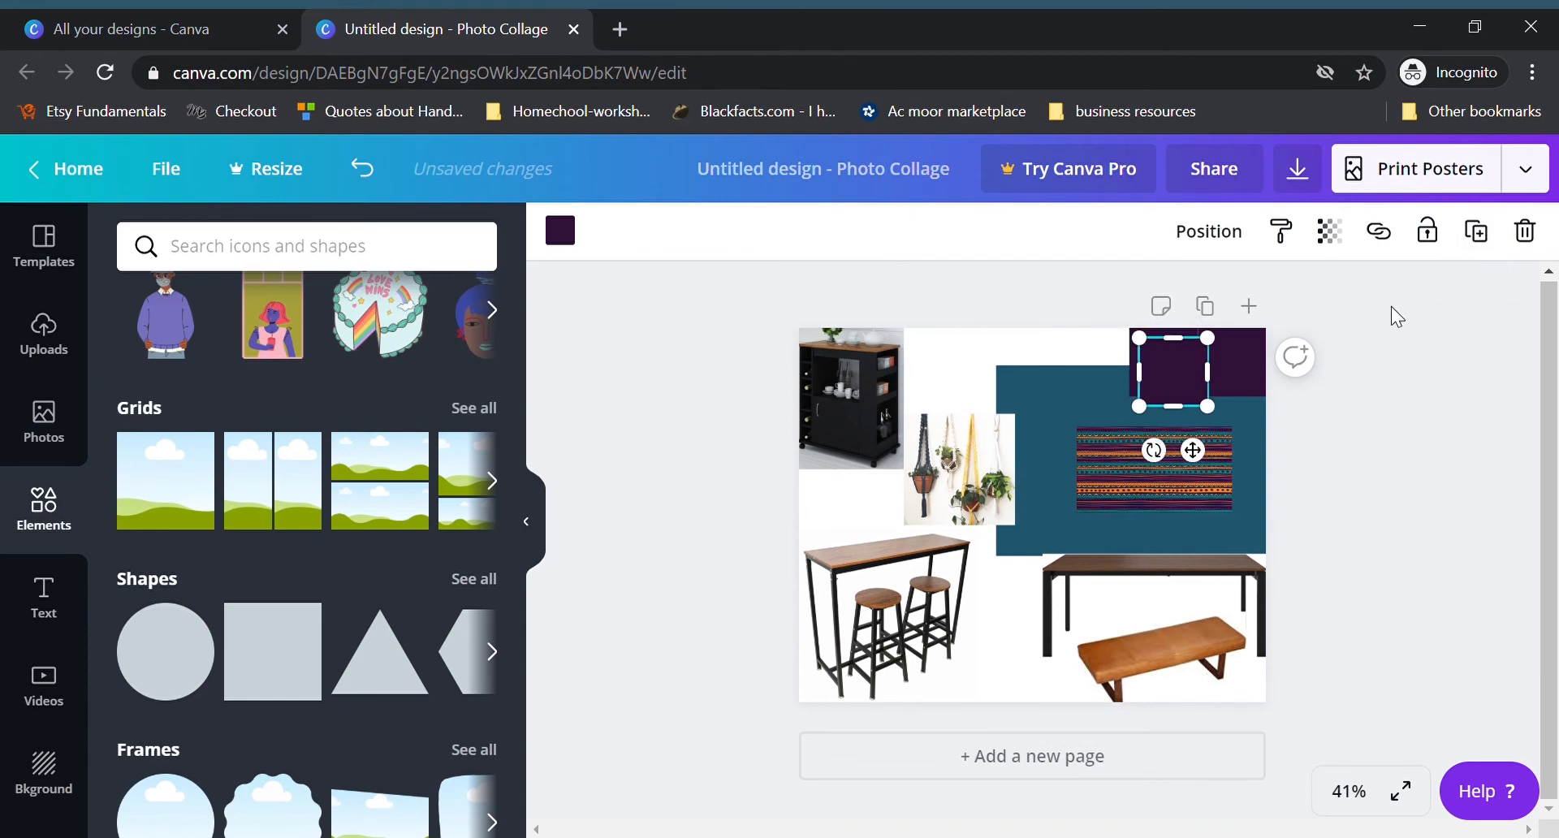
pyautogui.moveTo(1192, 391); pyautogui.dragTo(1118, 386)
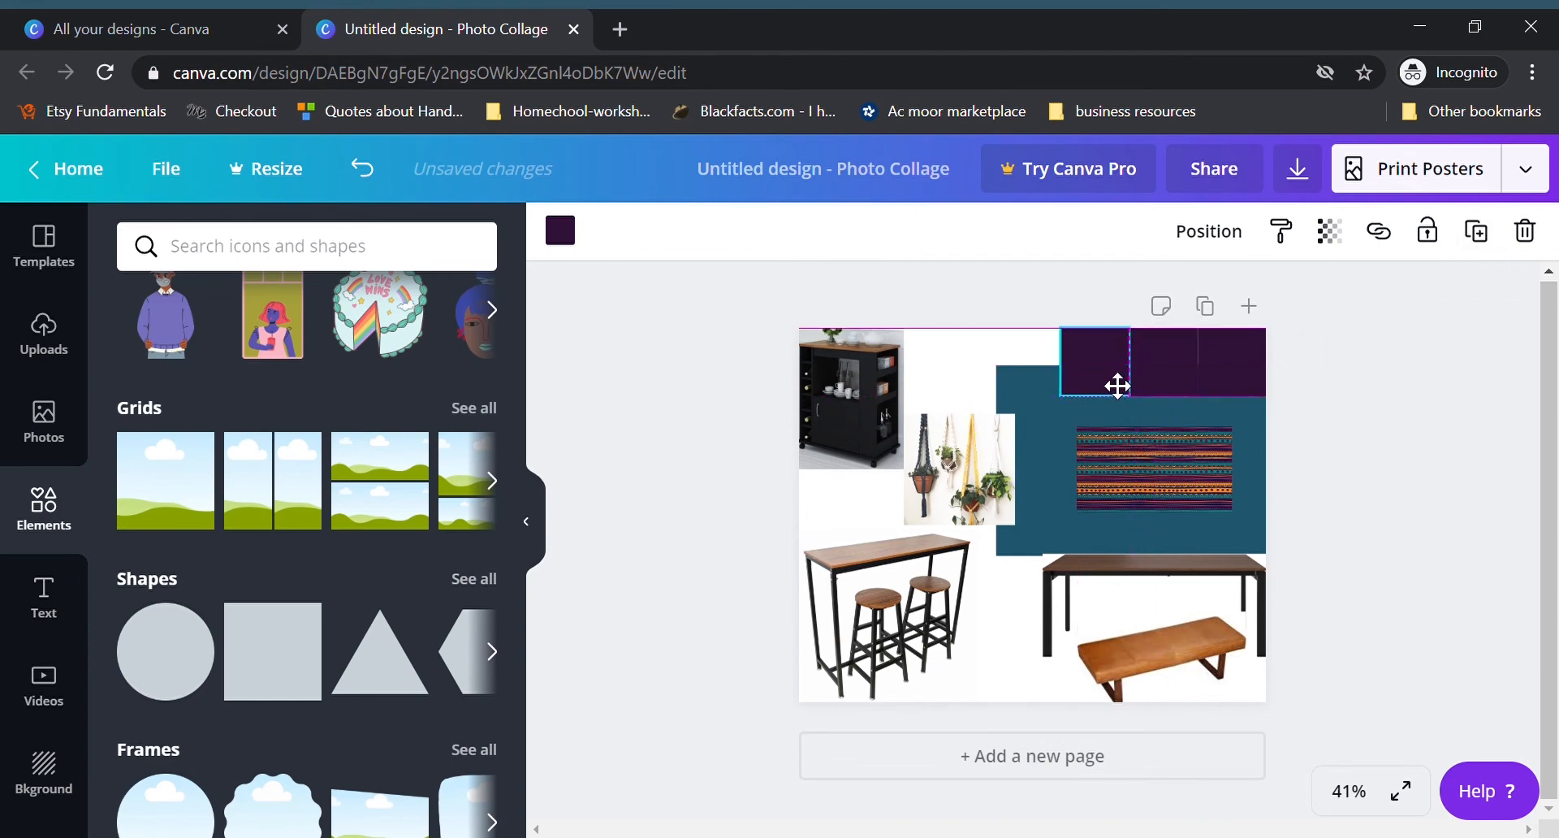
pyautogui.moveTo(1118, 387); pyautogui.dragTo(1106, 374)
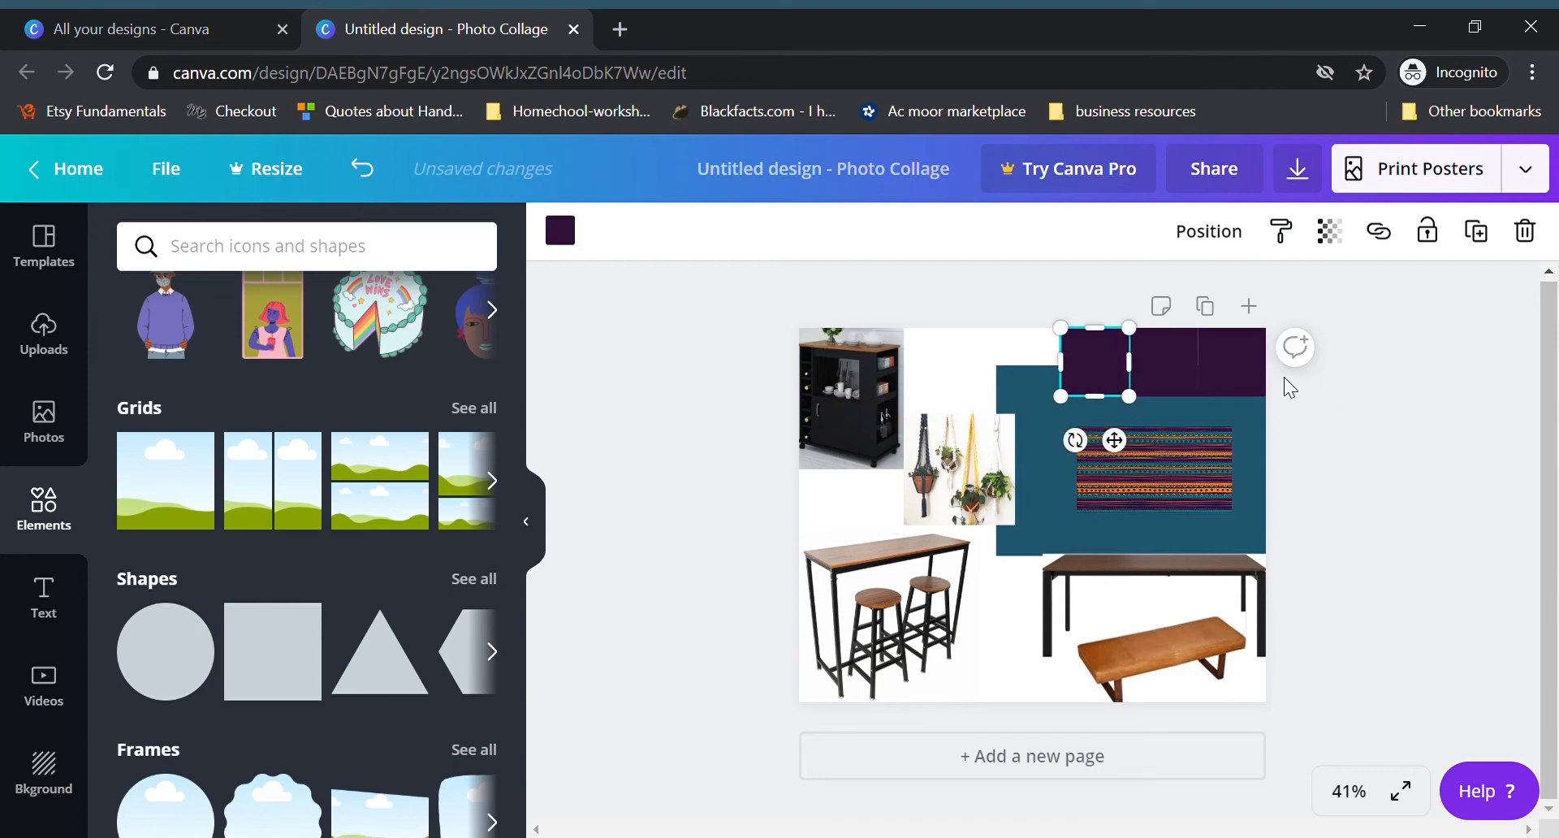
# Step: Examine the custom color picker and its hex code field for the rightmost square
pyautogui.click(1250, 370)
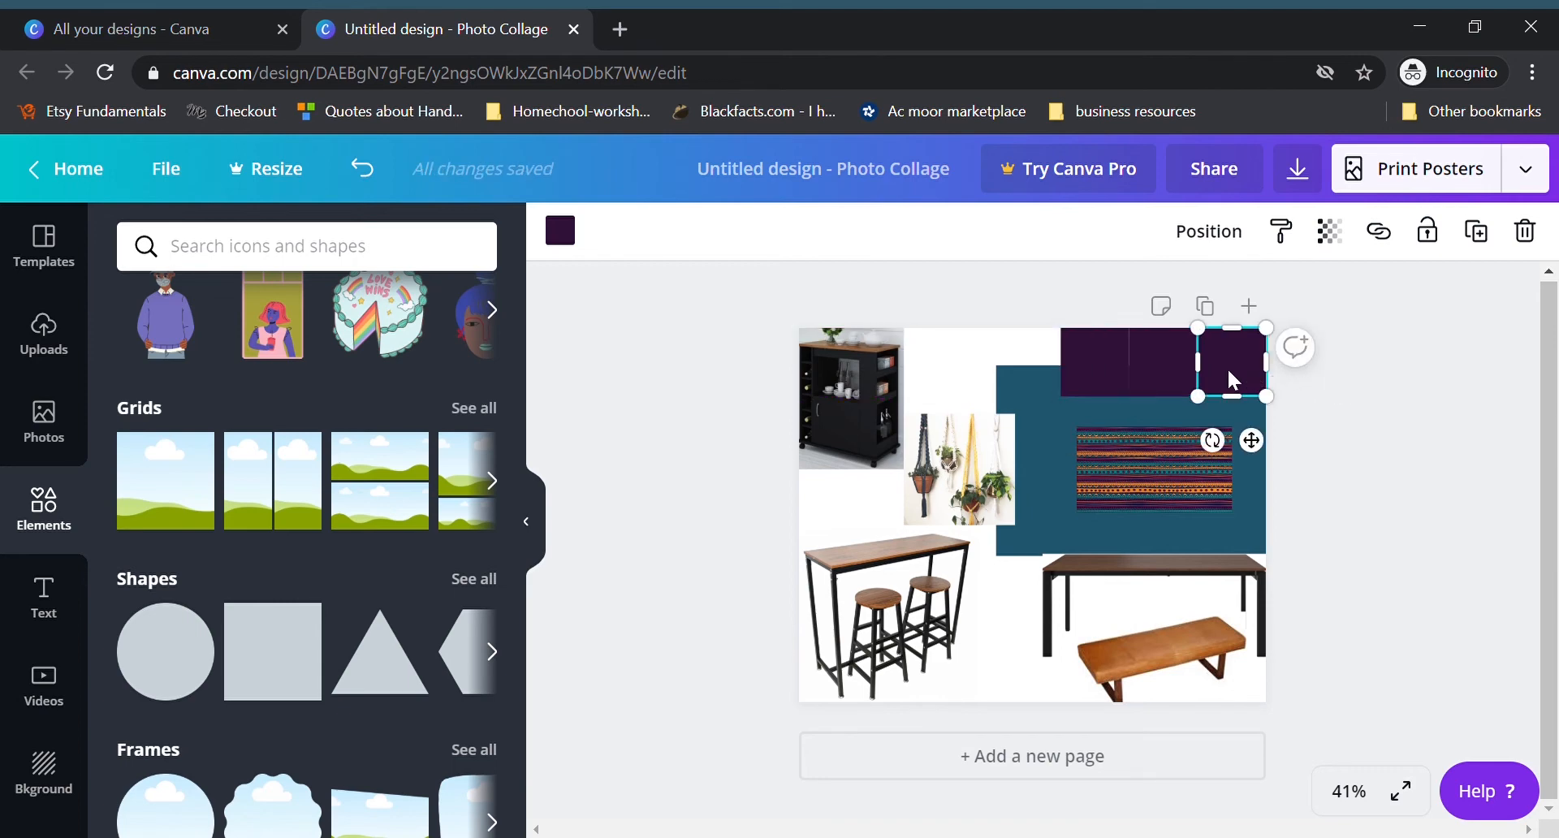
pyautogui.click(573, 243)
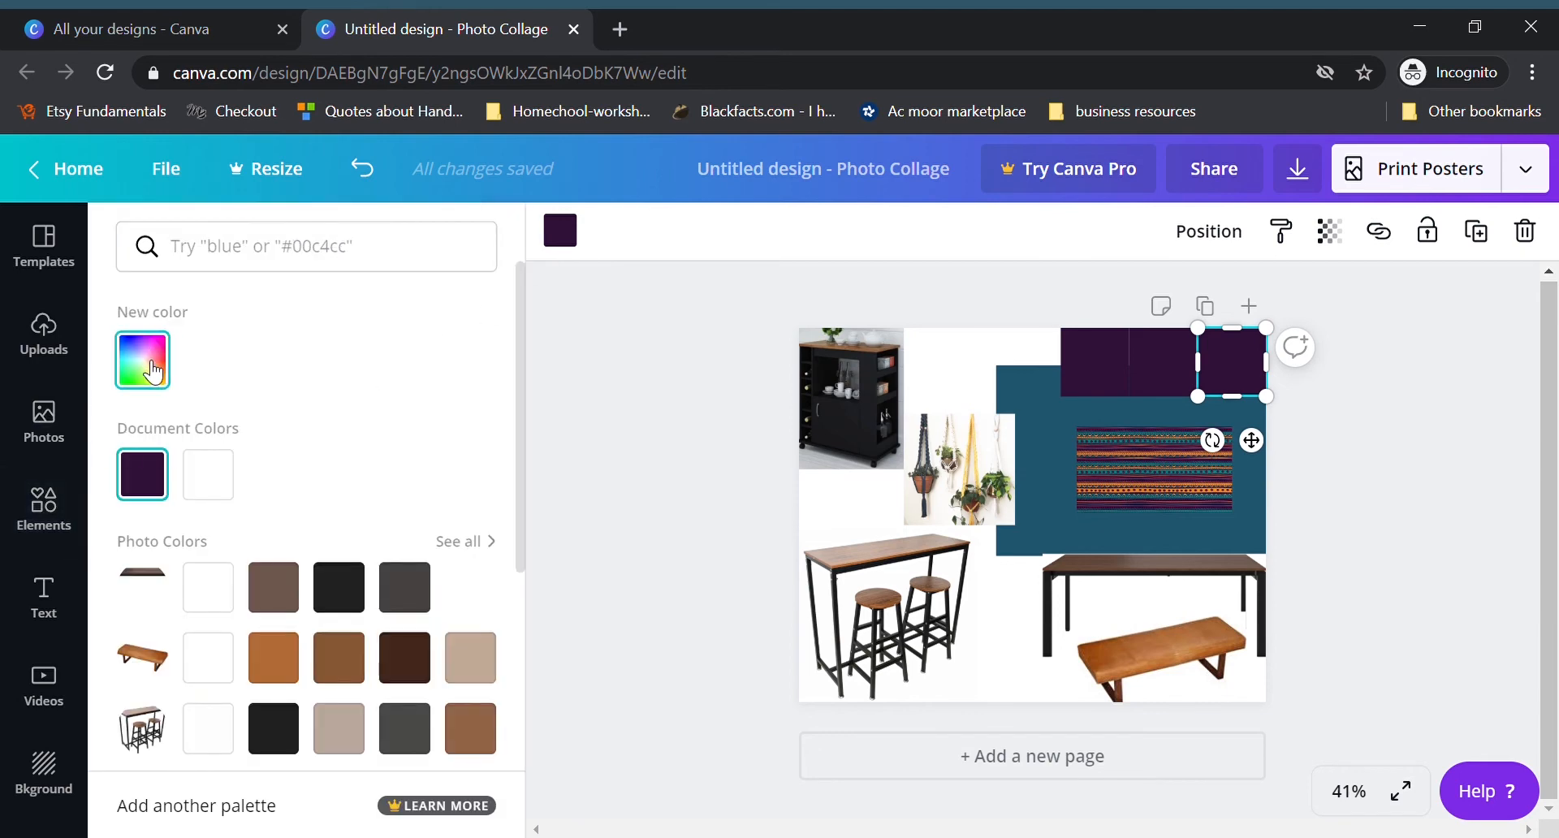
pyautogui.click(153, 372)
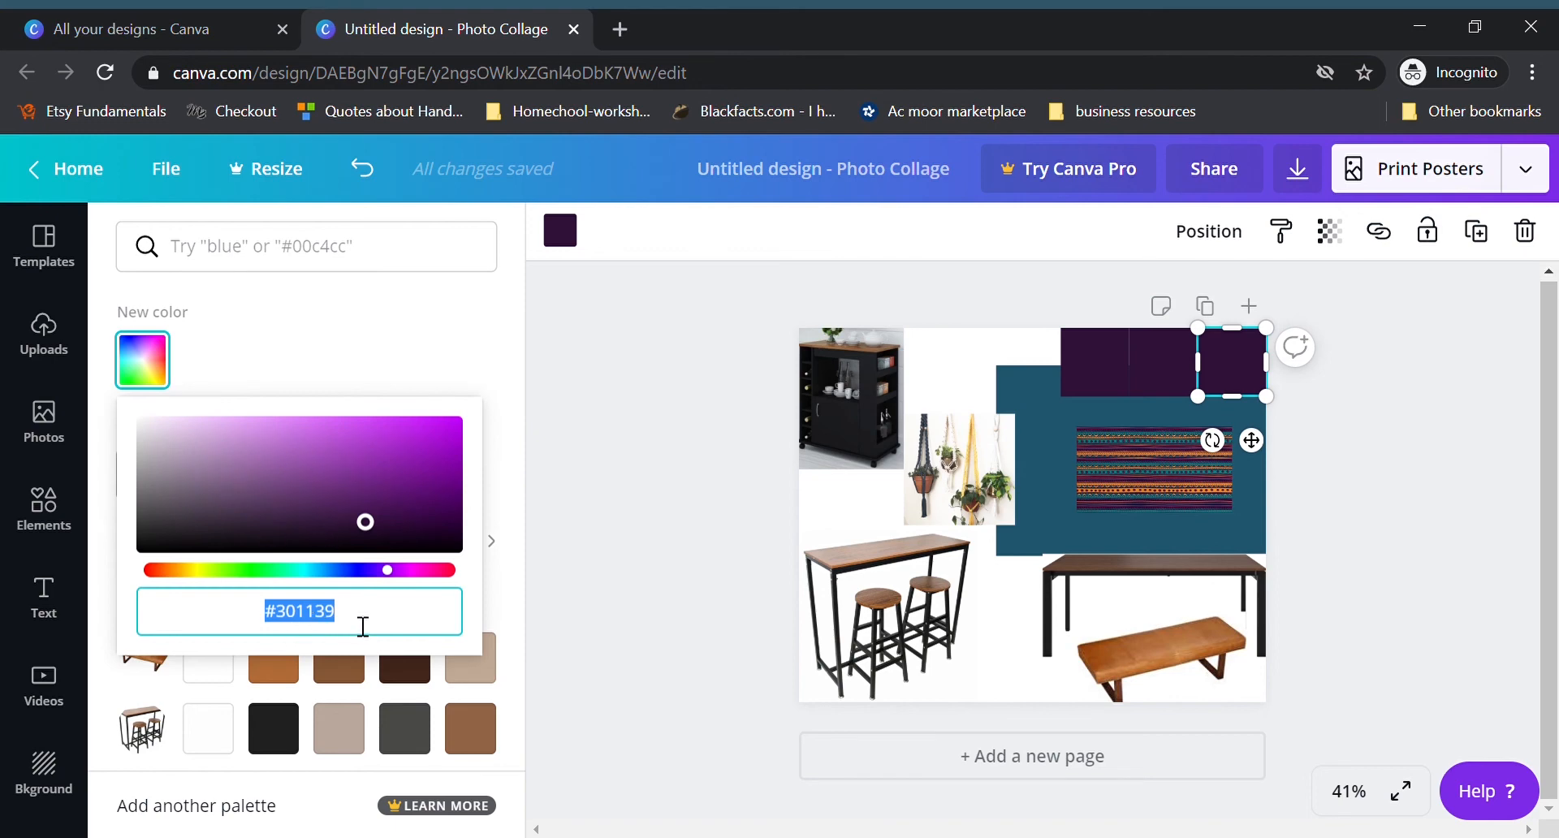
pyautogui.moveTo(352, 626); pyautogui.dragTo(276, 626)
pyautogui.click(389, 626)
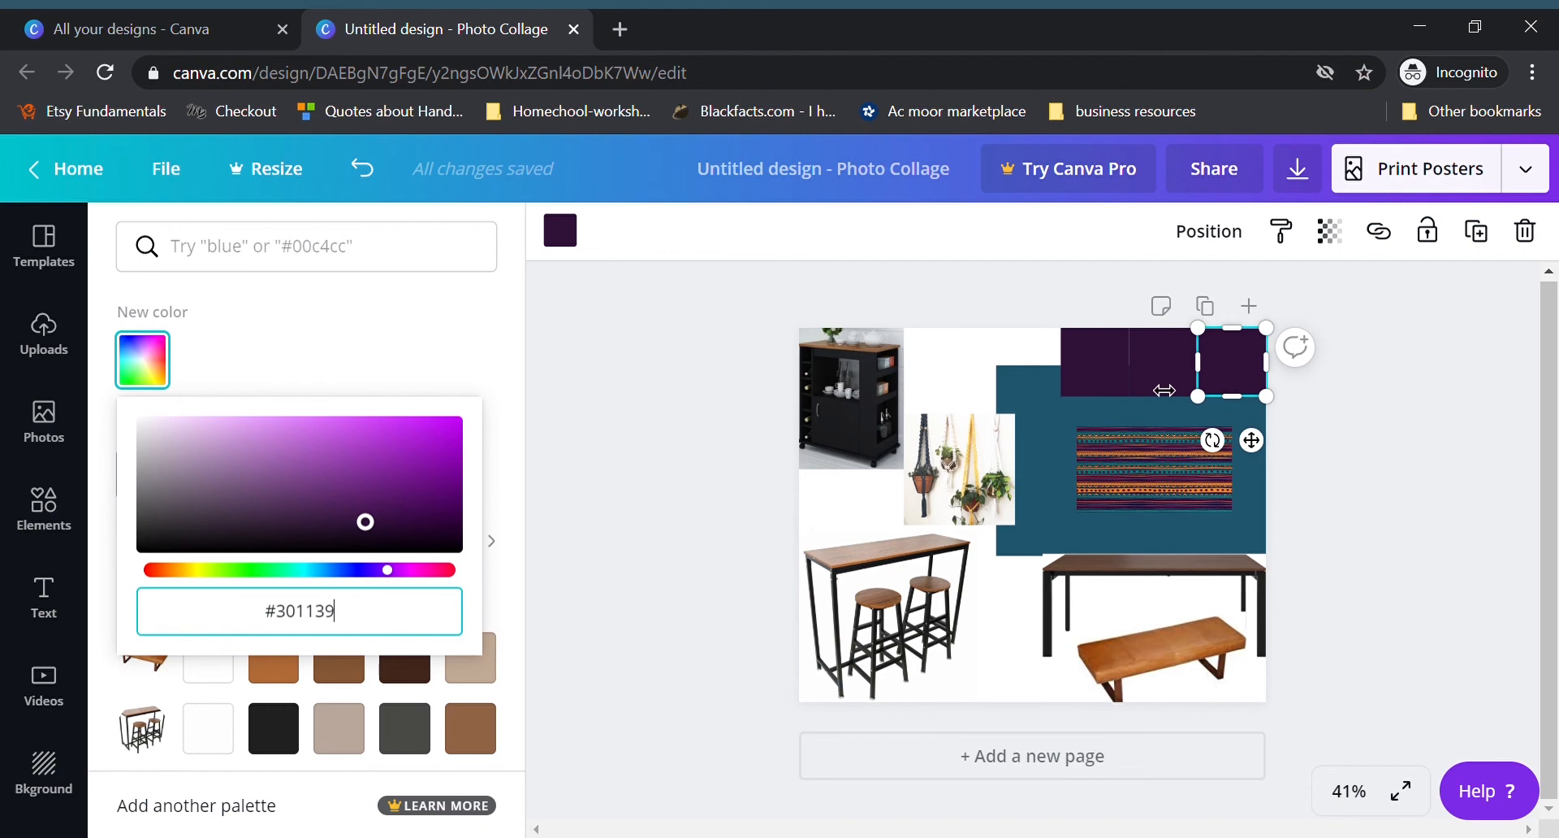
pyautogui.click(458, 328)
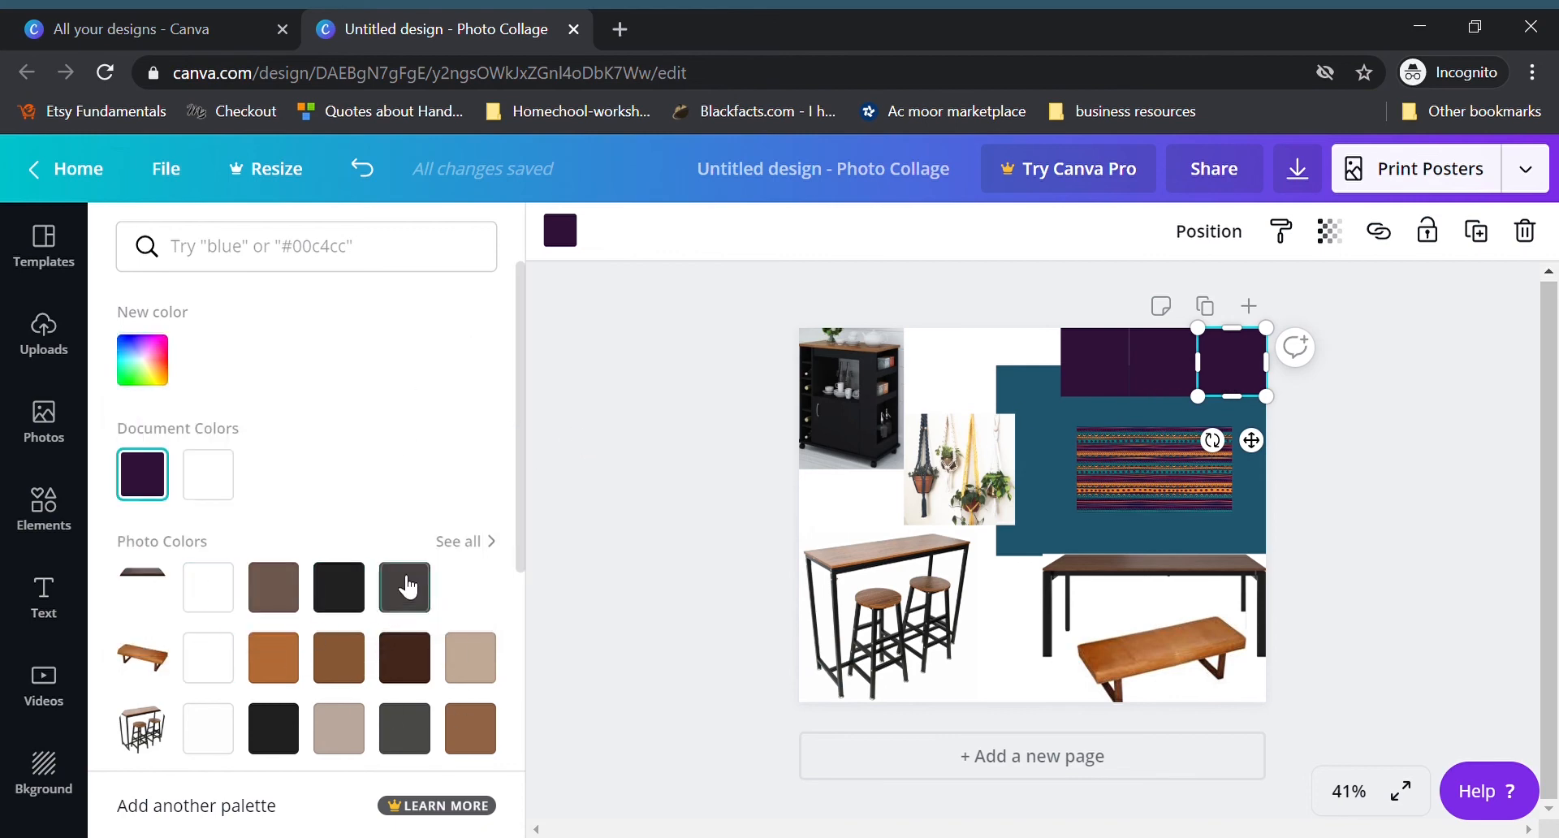
# Step: Try the plant hanger photo's yellow on the rightmost square and settle on the dark red from the tribal fabric photo's colors
pyautogui.scroll(-2, 406, 581)
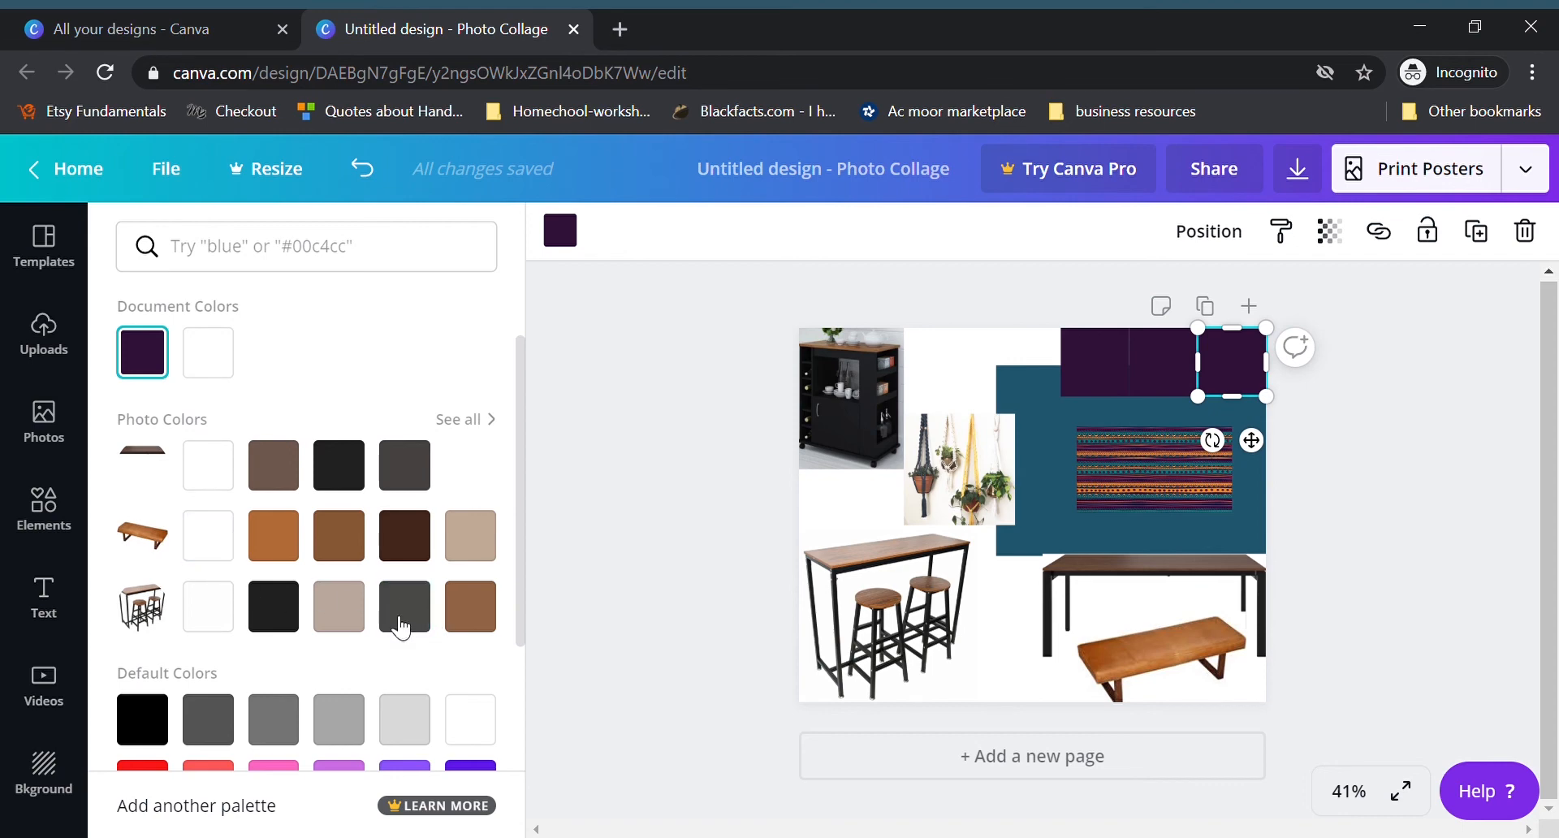
pyautogui.click(487, 418)
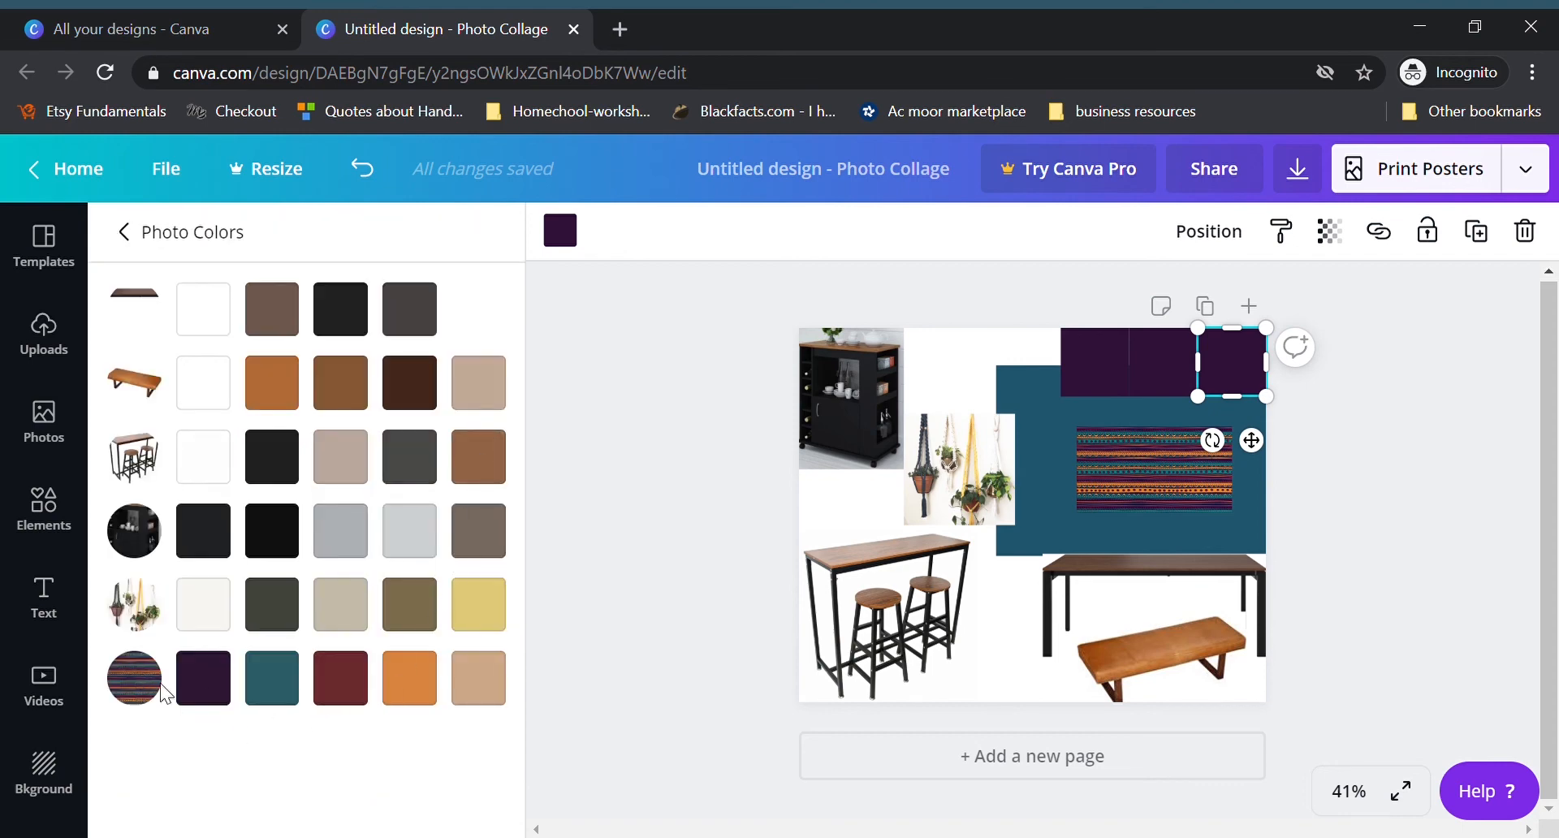
pyautogui.click(355, 695)
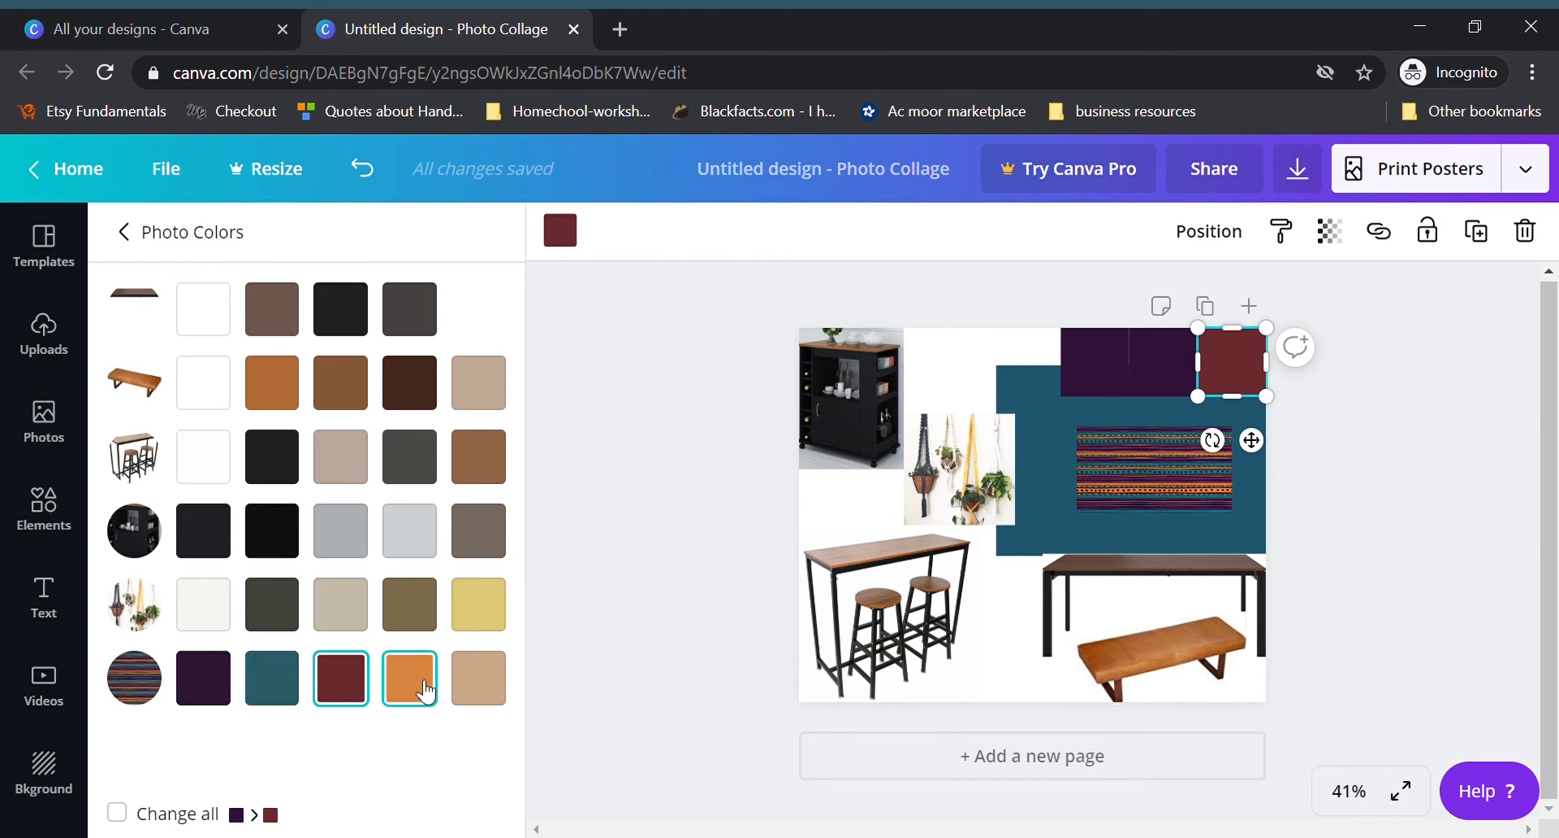
pyautogui.click(493, 608)
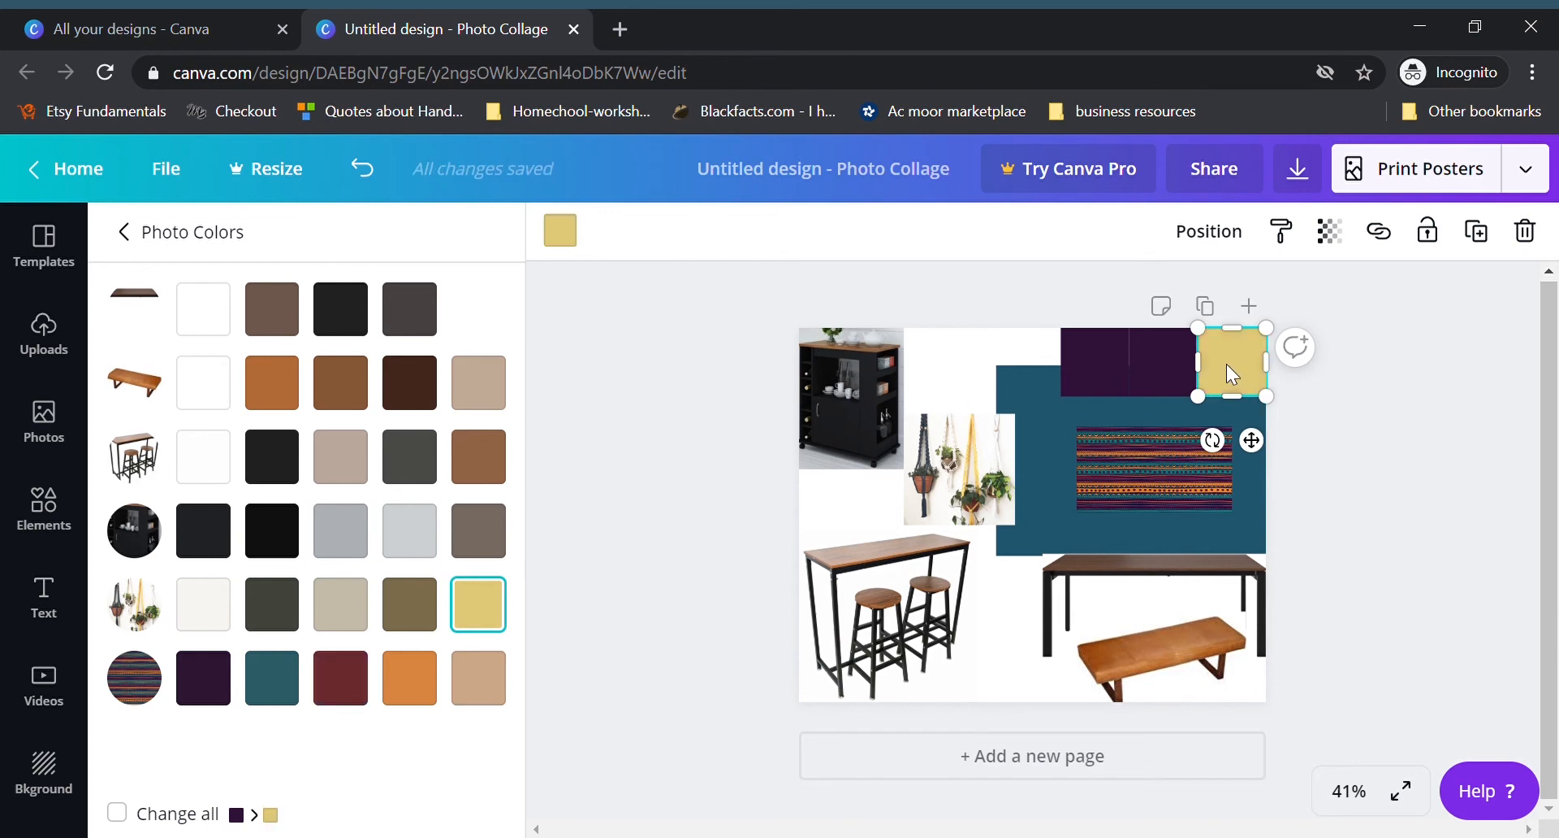
pyautogui.click(362, 690)
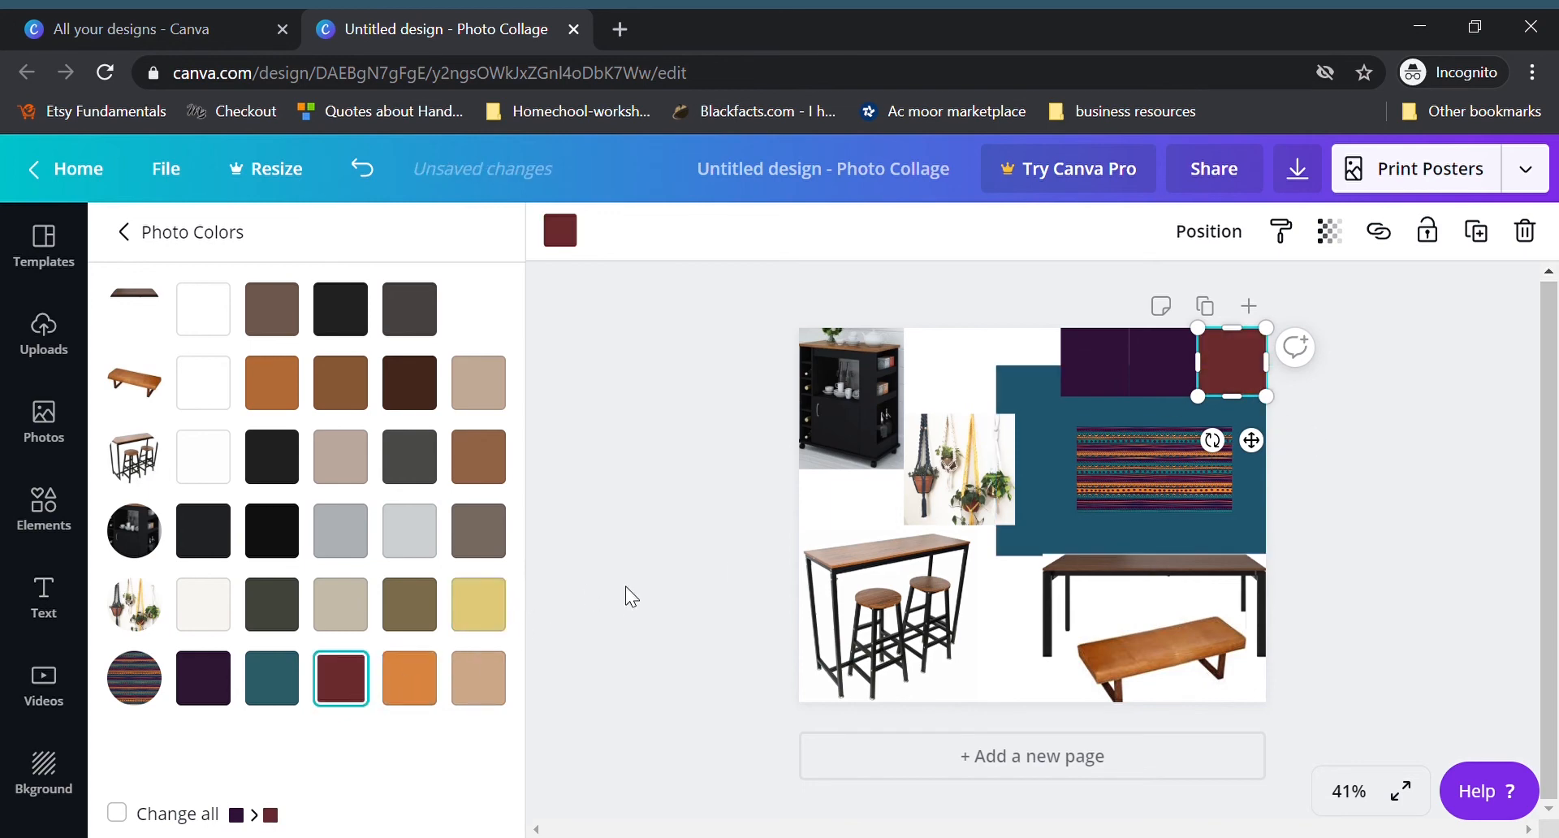
# Step: Recolor the middle square with the leather bench photo's orange-brown and the left square with the plant hanger photo's yellow
pyautogui.click(1161, 377)
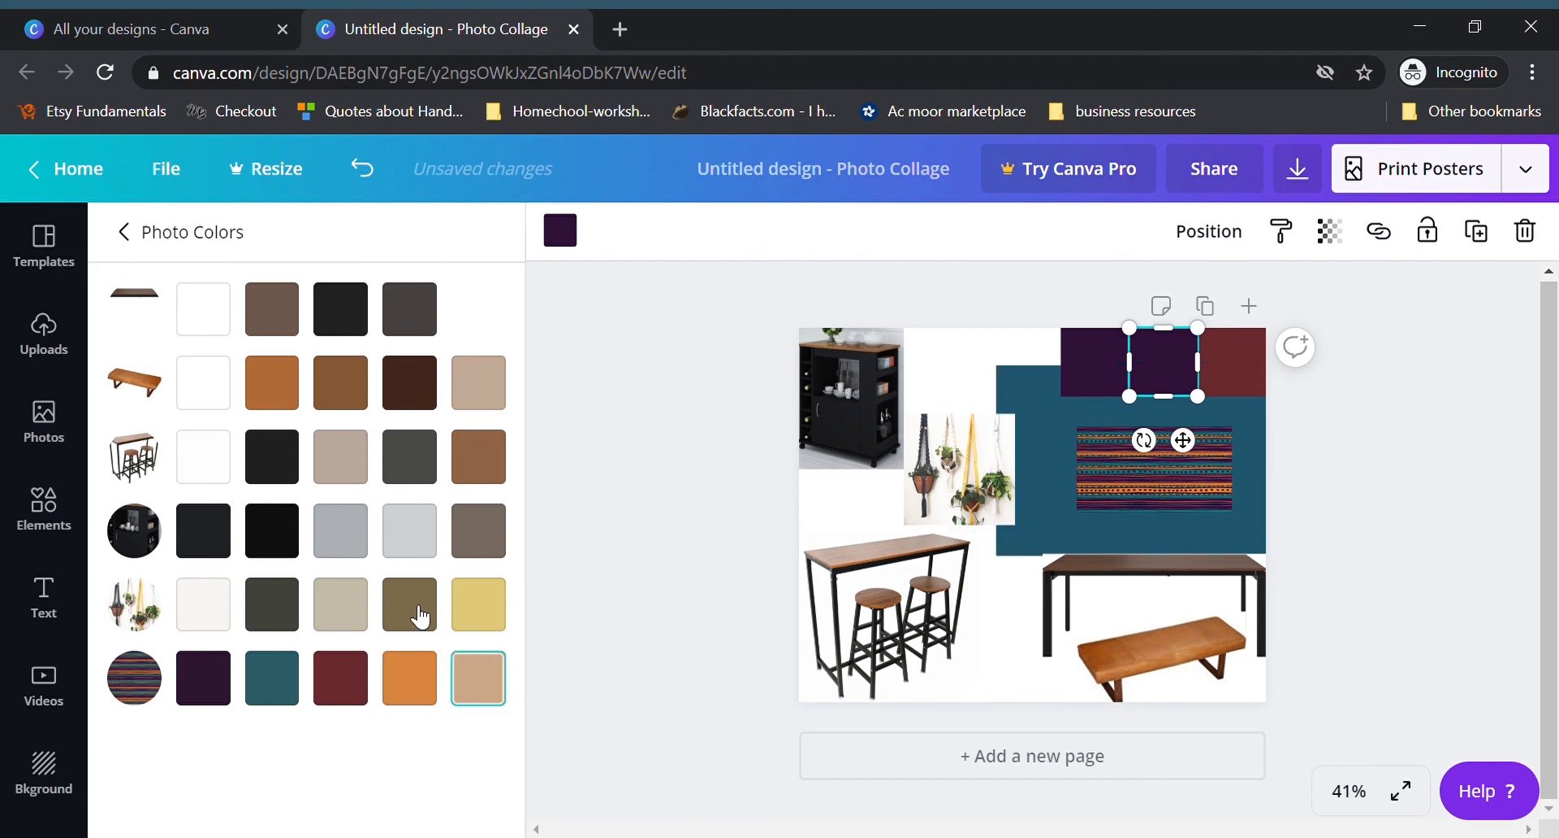
pyautogui.click(294, 395)
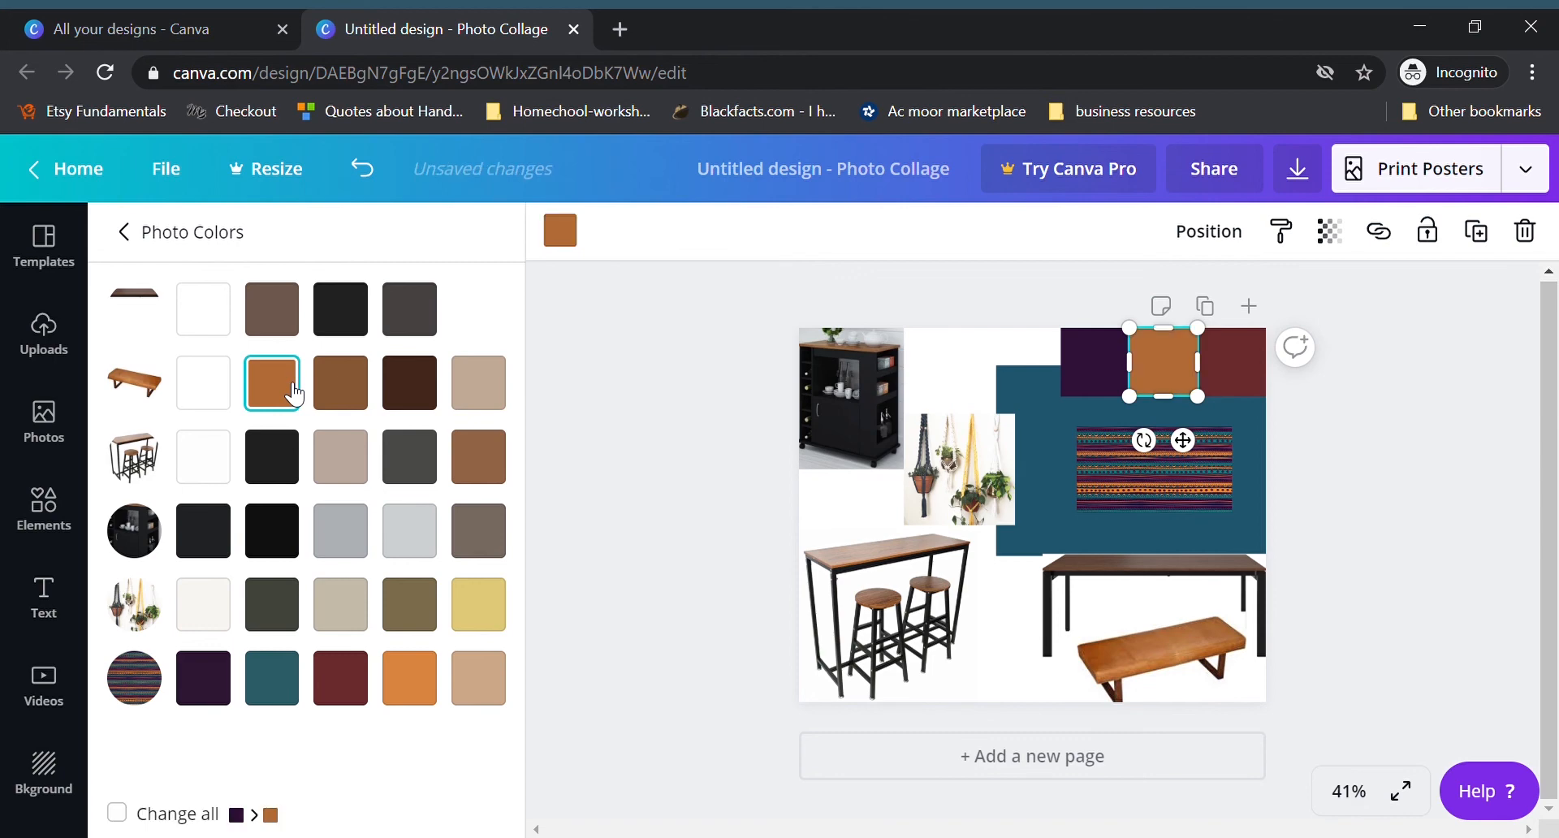
pyautogui.click(1096, 379)
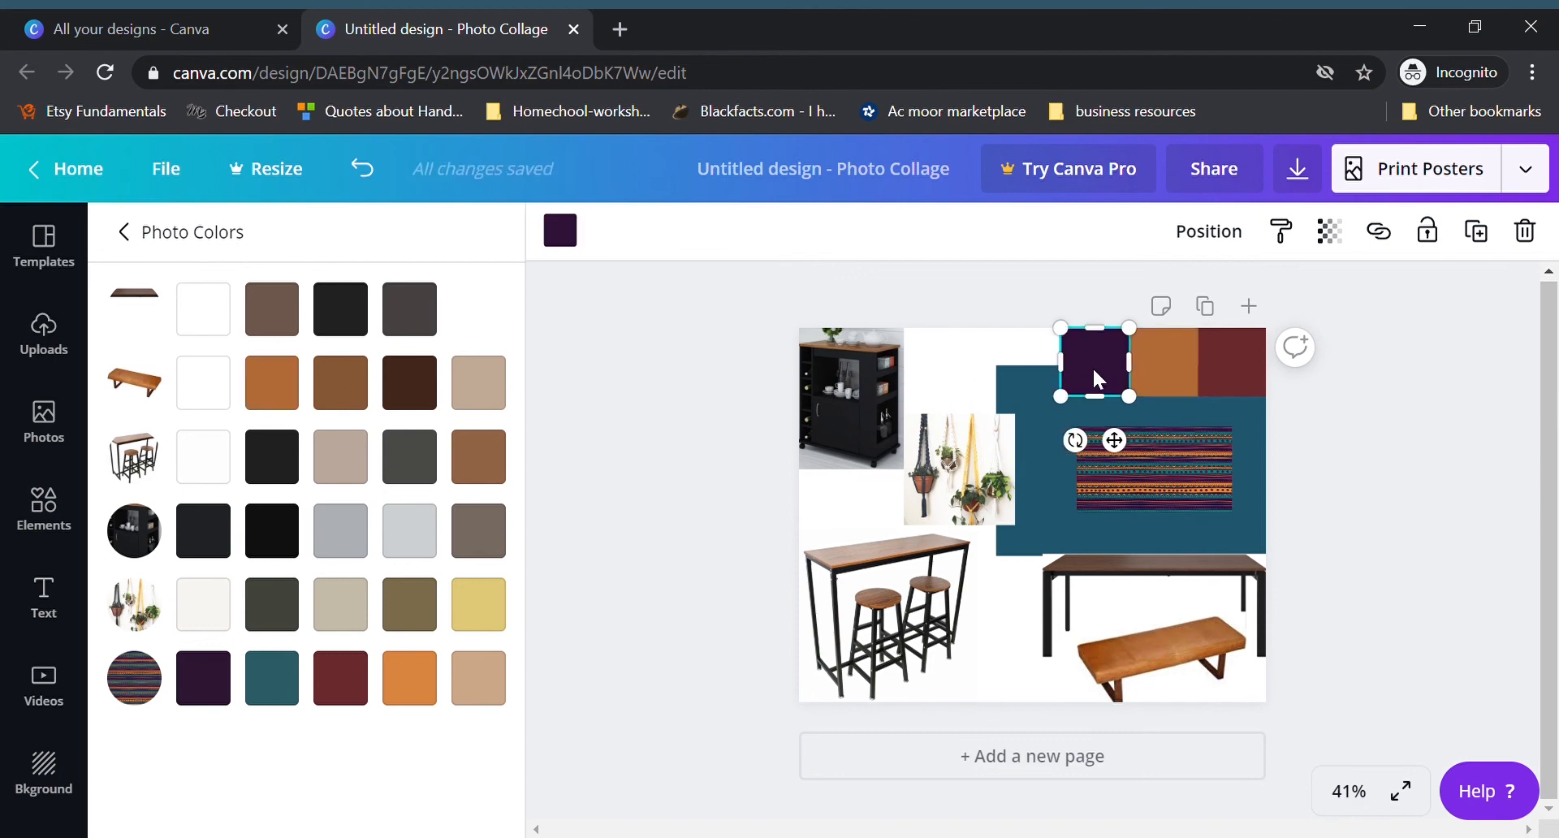
pyautogui.click(485, 610)
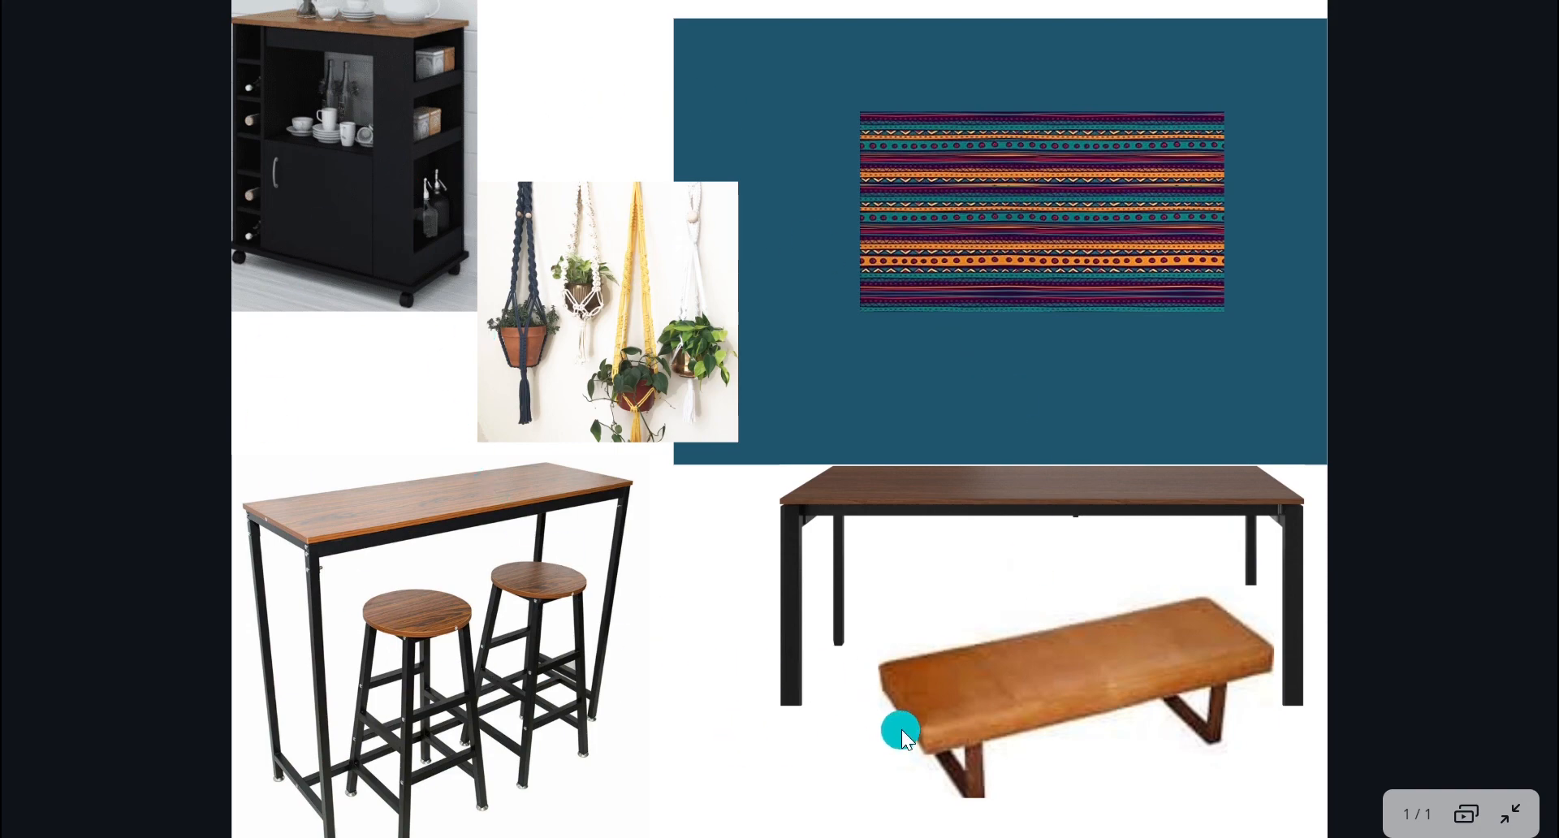
# Step: Leave the full-screen preview and download the collage as a JPG
pyautogui.press('Escape')
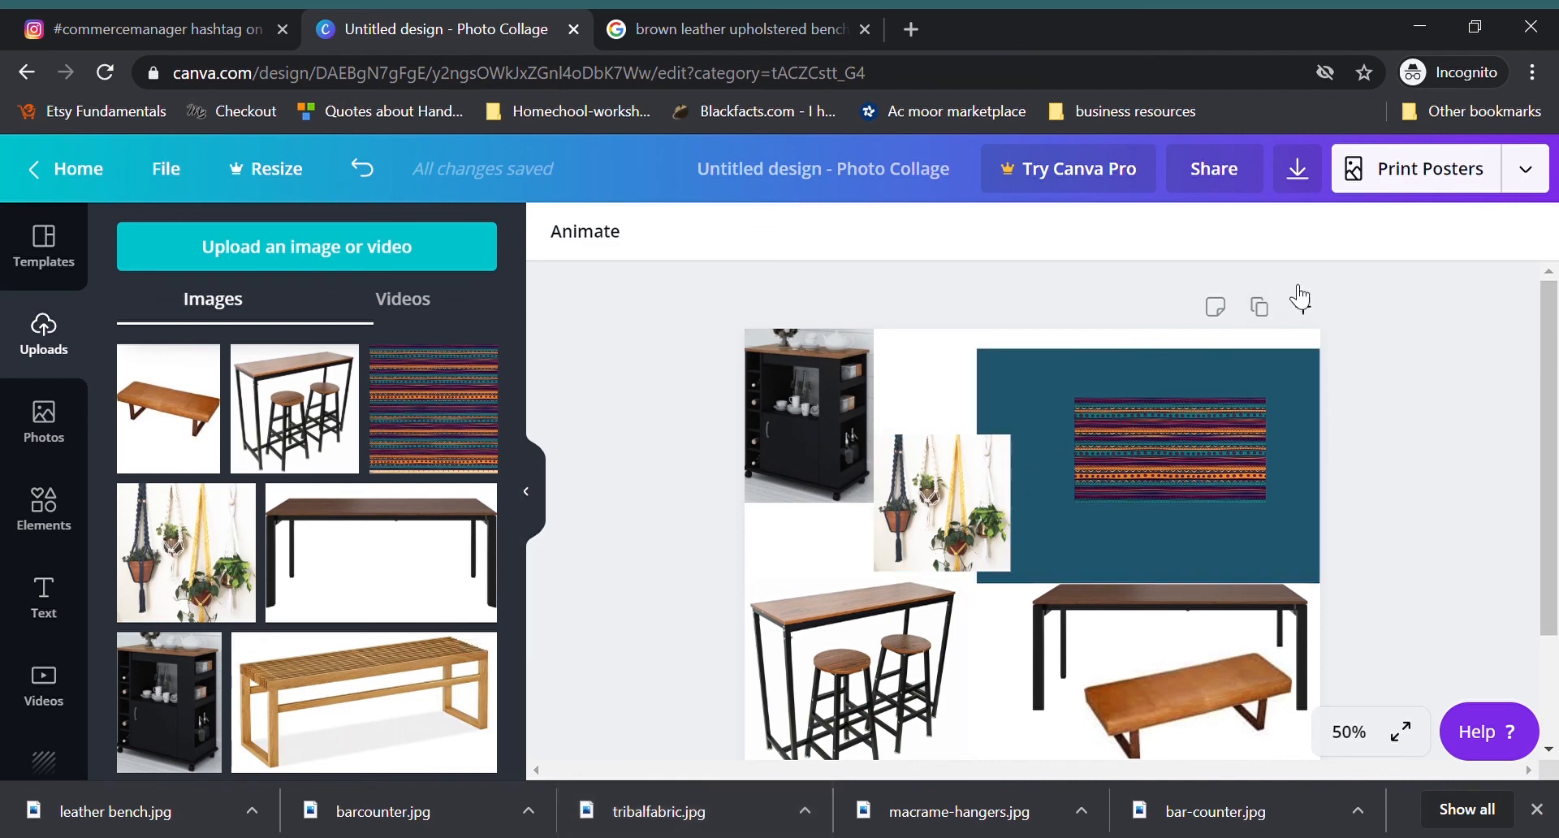
pyautogui.click(1302, 183)
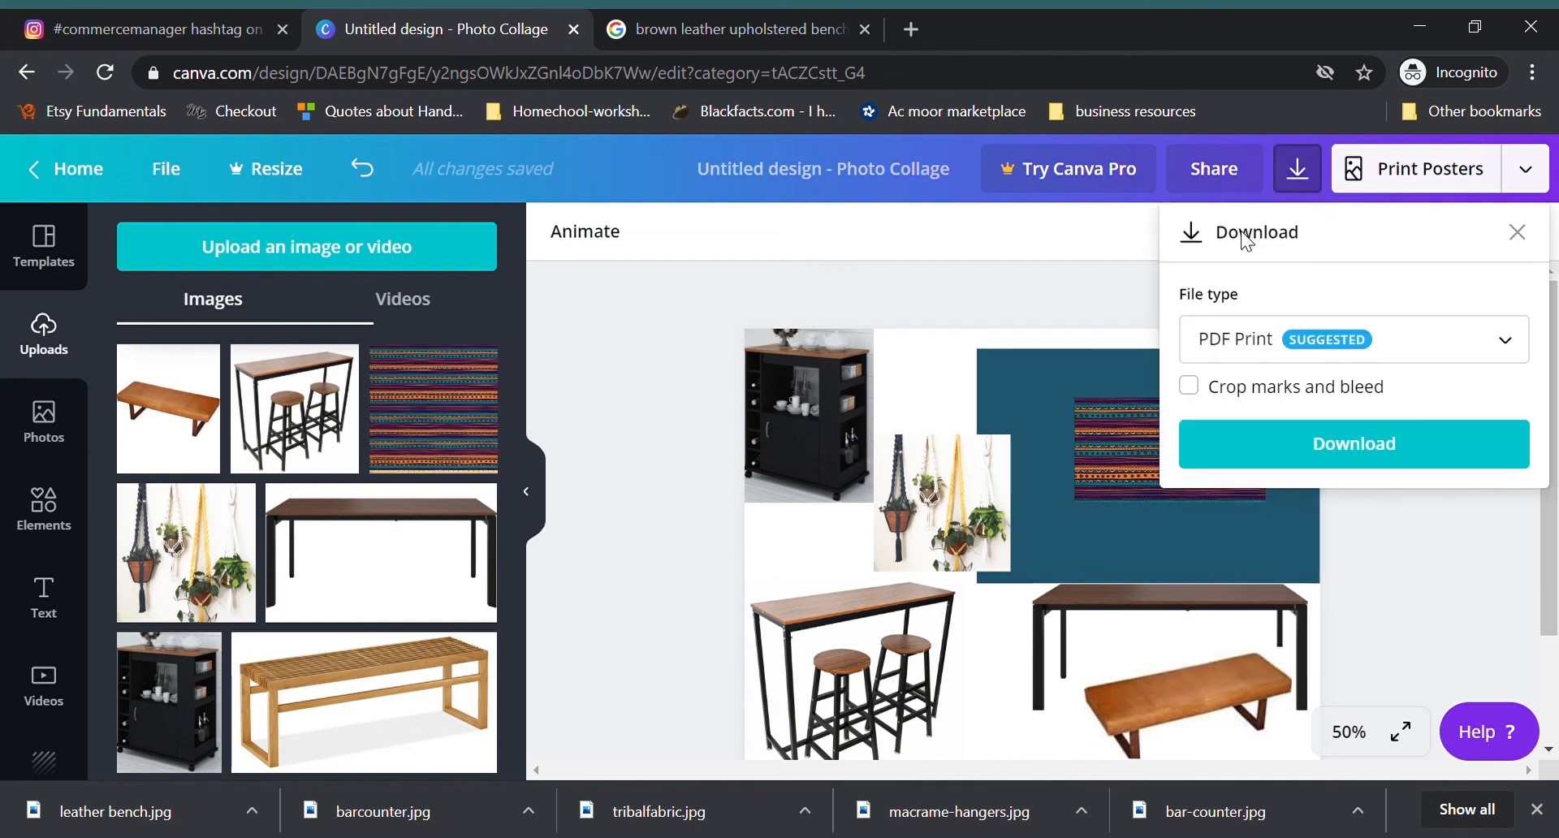
pyautogui.click(1414, 356)
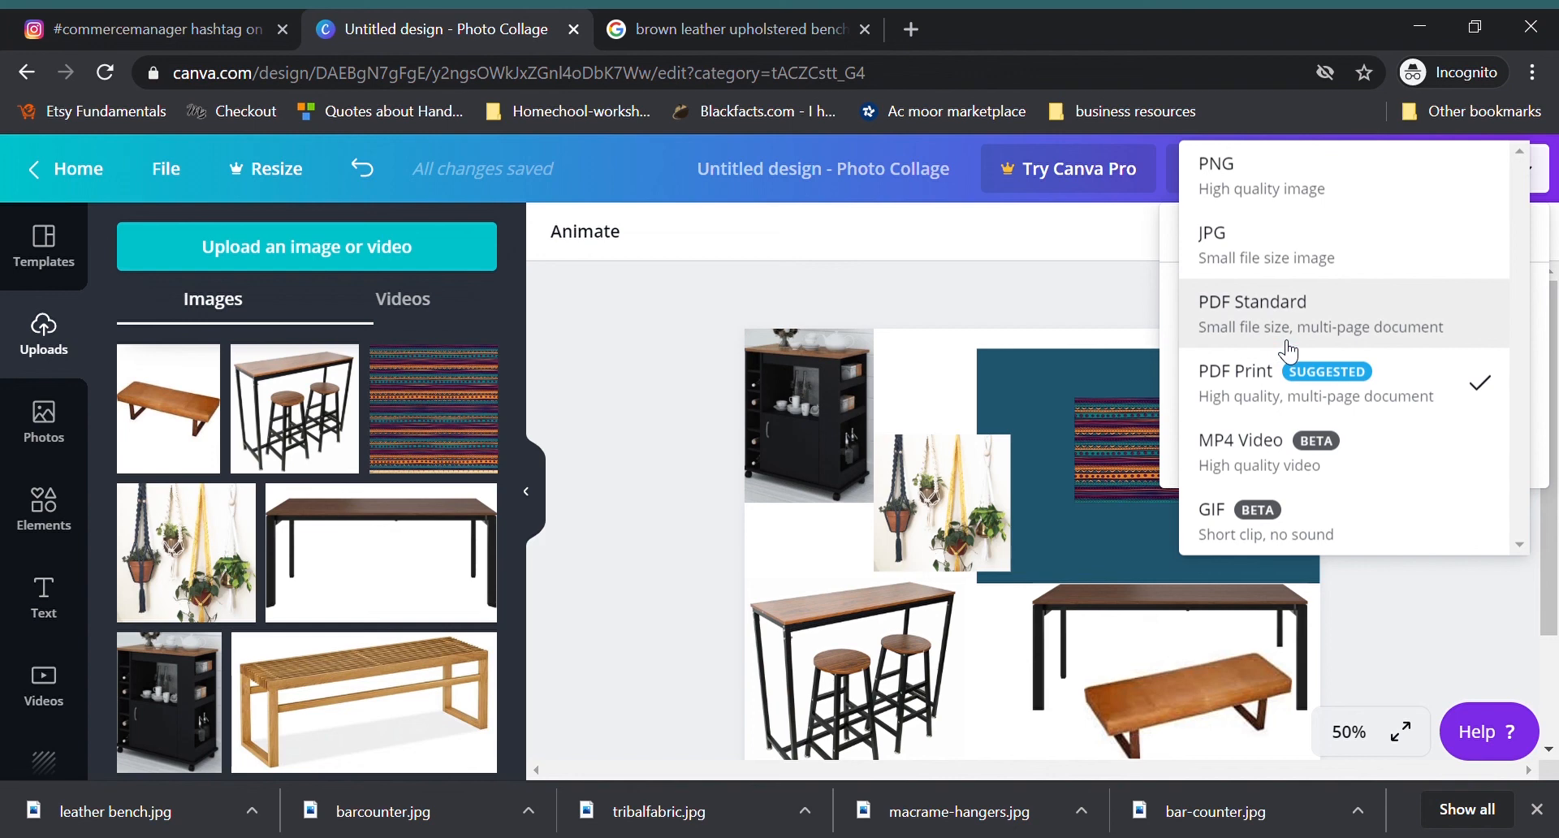
pyautogui.click(1242, 258)
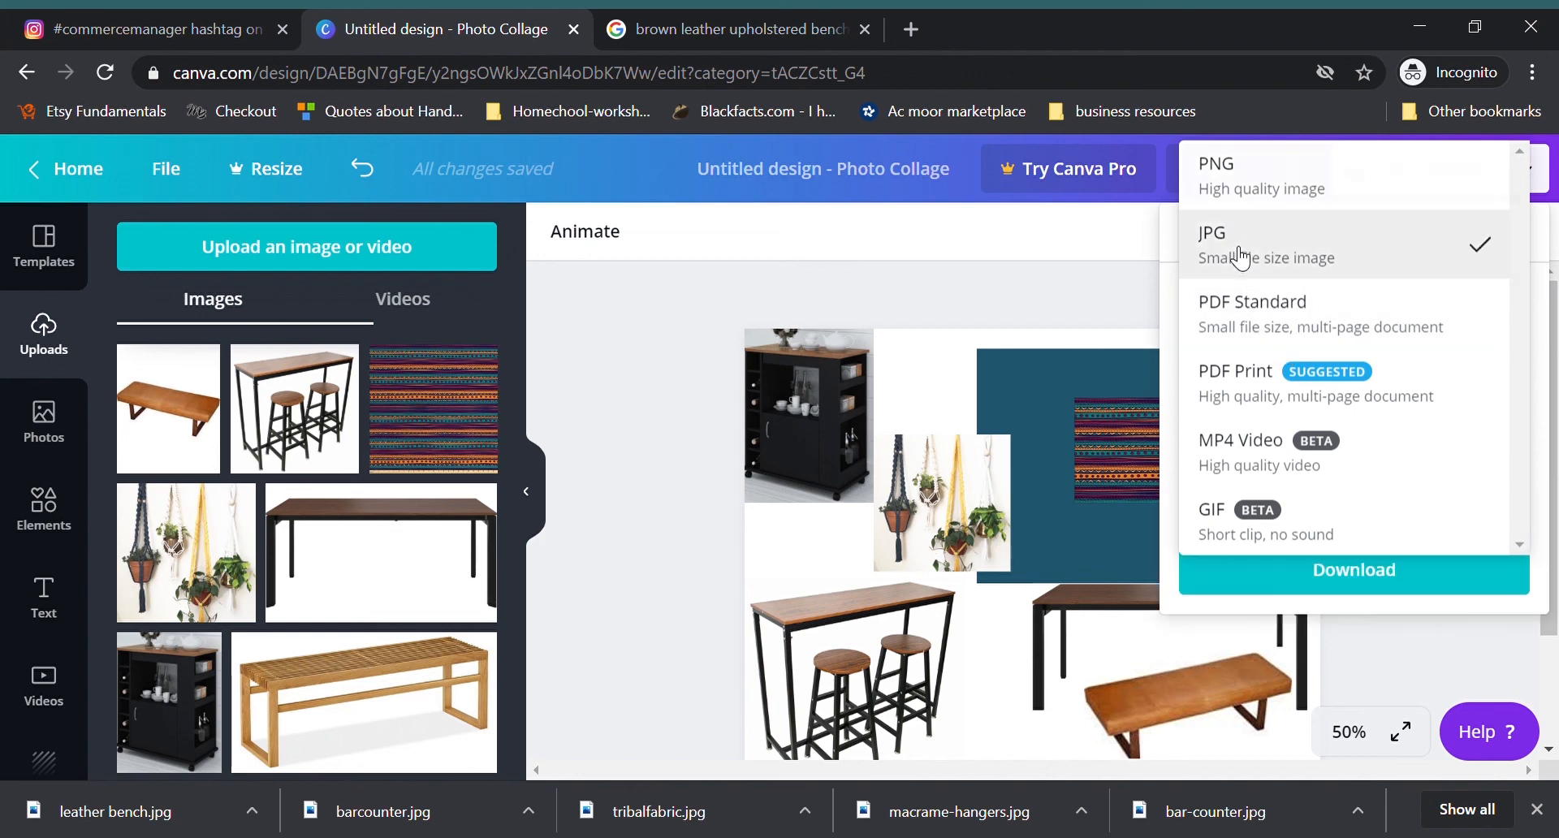
pyautogui.click(1364, 586)
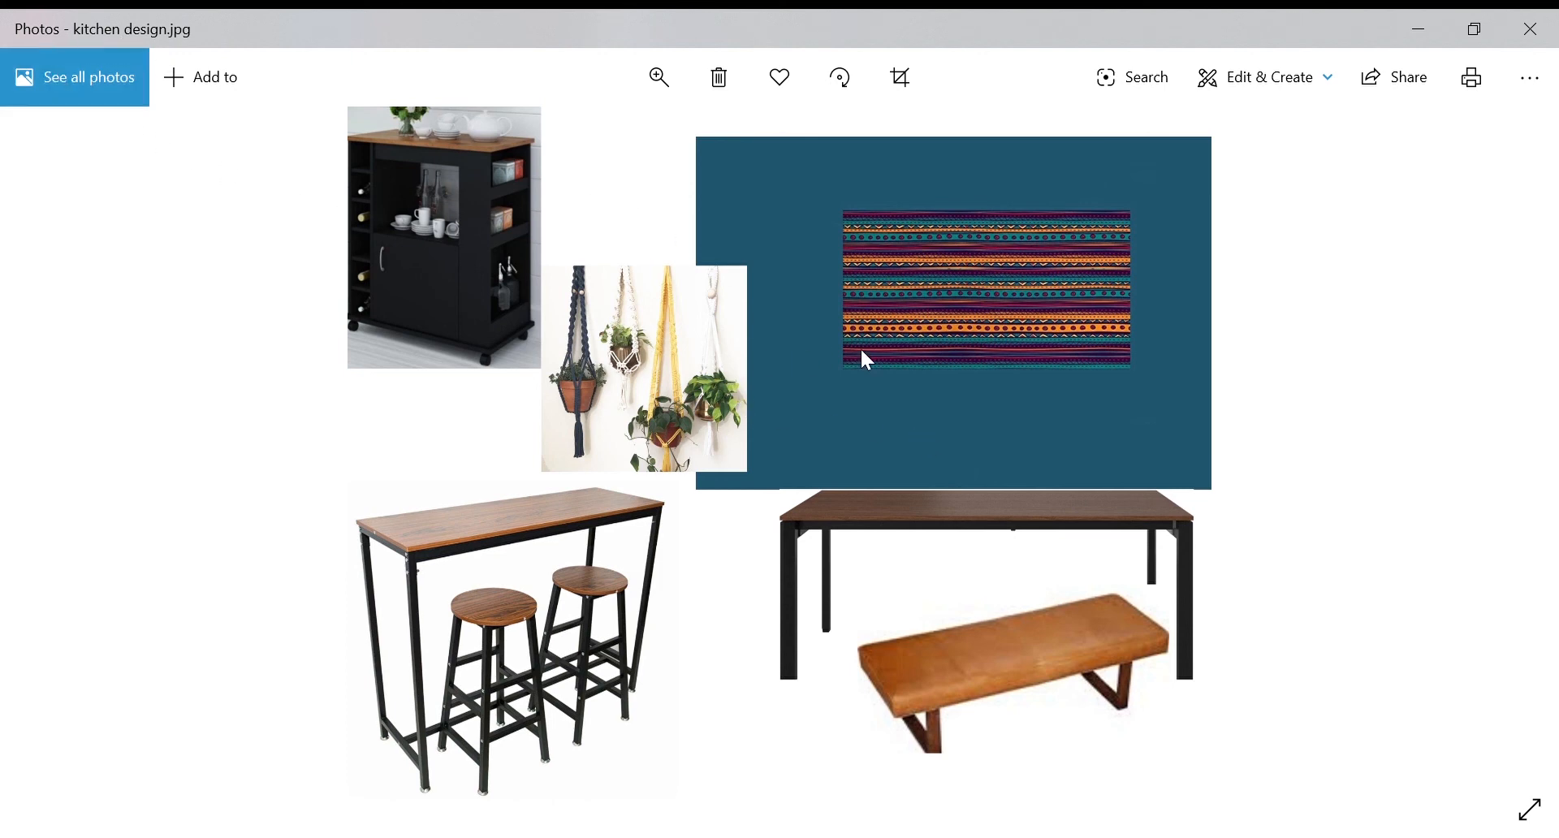
# Step: Start printing kitchen design.jpg from the Photos app
pyautogui.click(1472, 81)
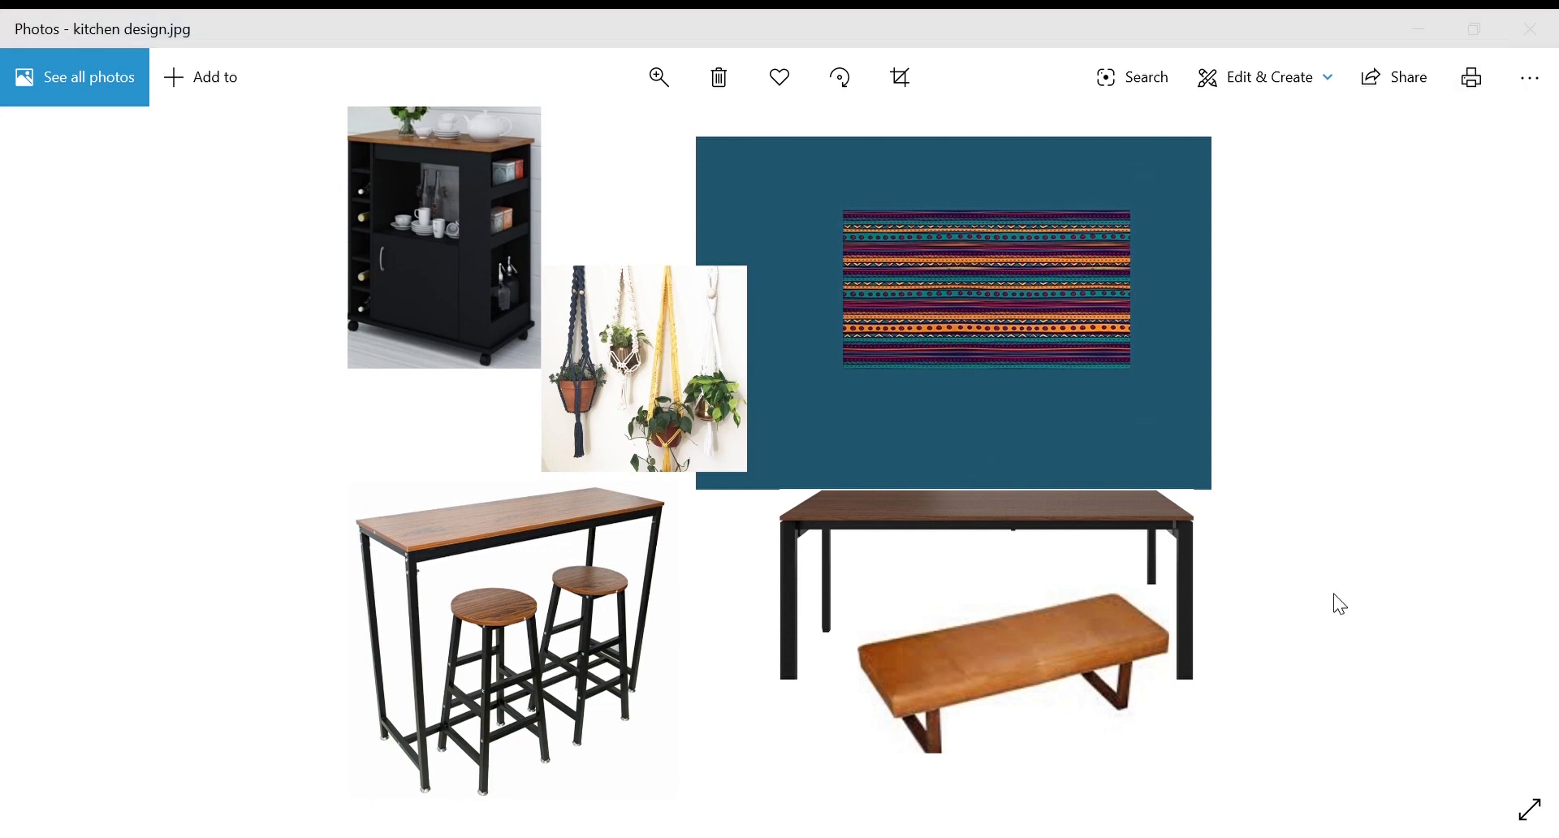